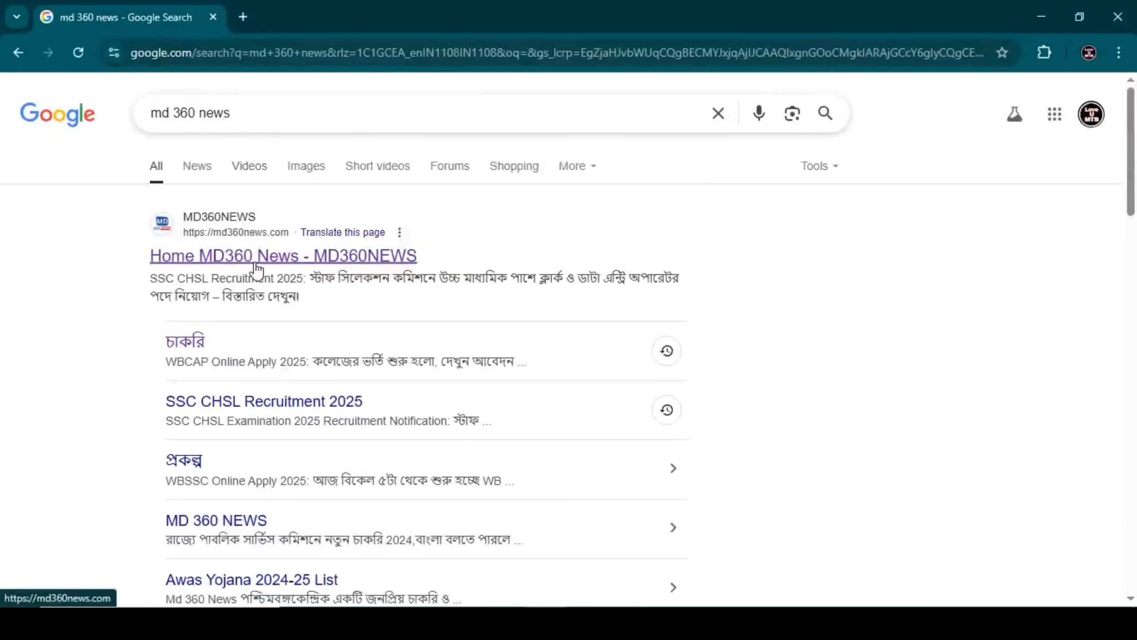
Open the MD360NEWS search result and follow its WBSSC SLST Online Apply Link
{"action": "left_click", "coordinate": [257, 268]}
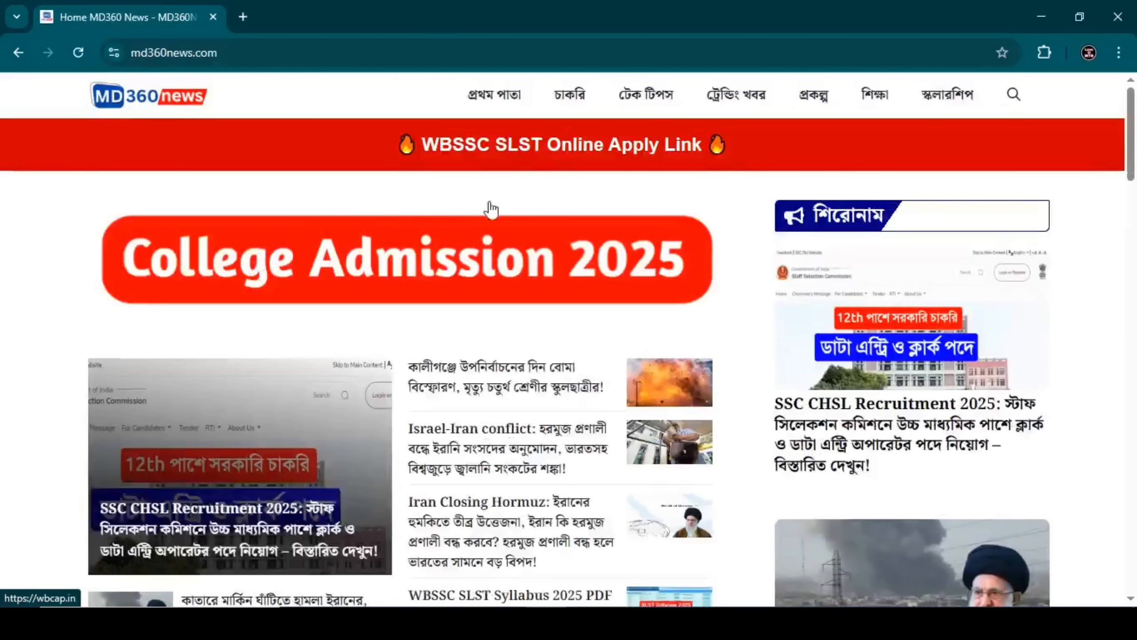
{"action": "left_click", "coordinate": [529, 152]}
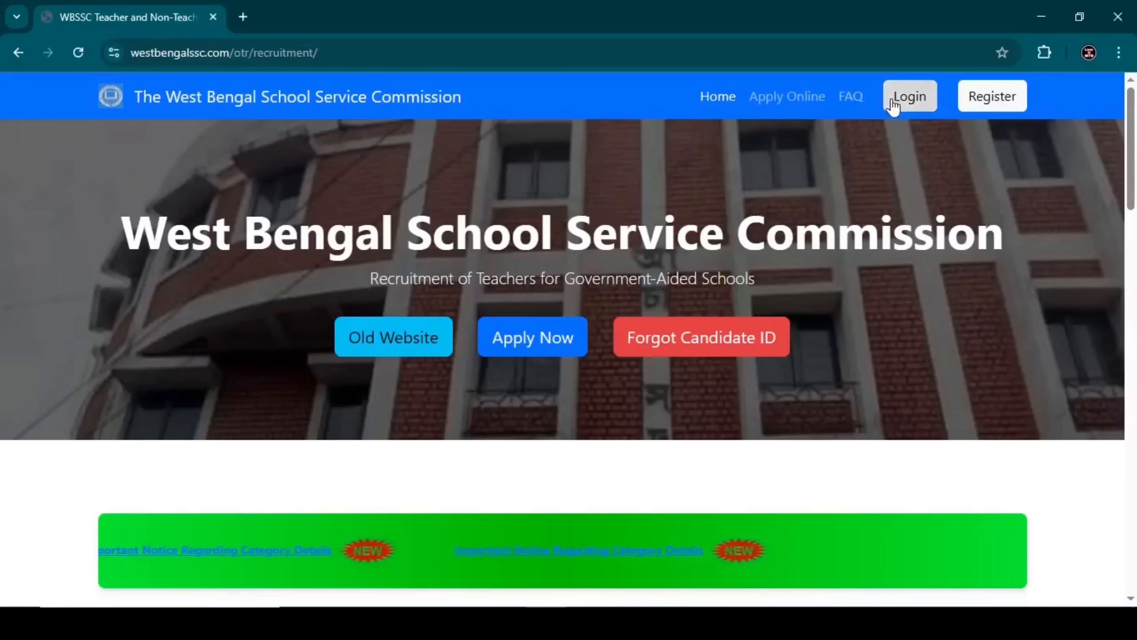
Open the candidate registration form and close the notice about category details
{"action": "left_click", "coordinate": [995, 103]}
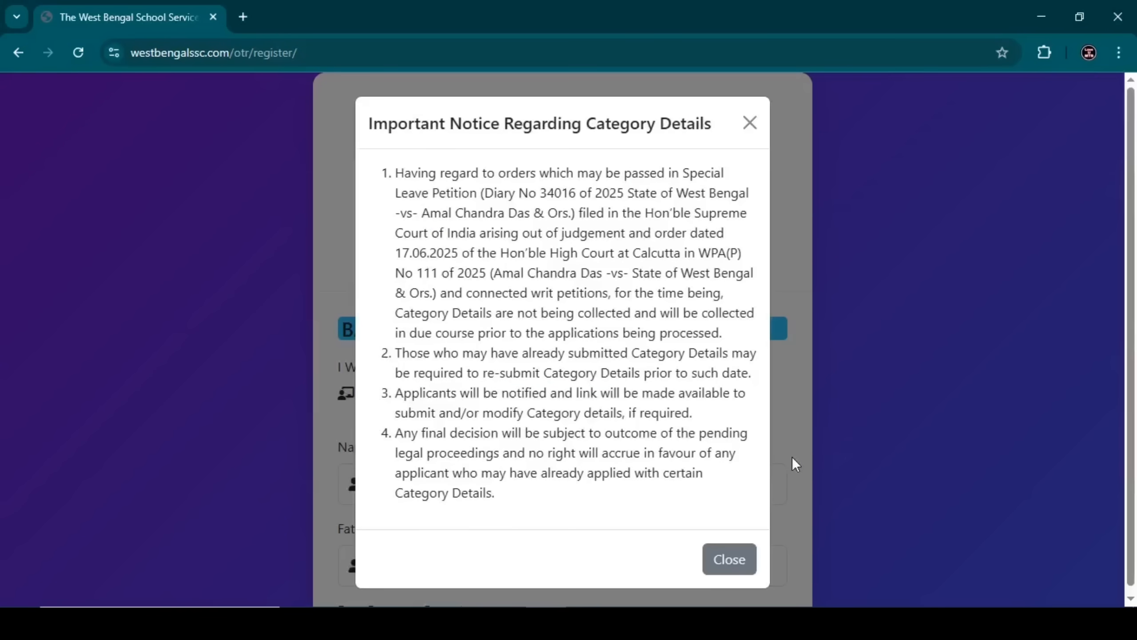
{"action": "left_click", "coordinate": [729, 564]}
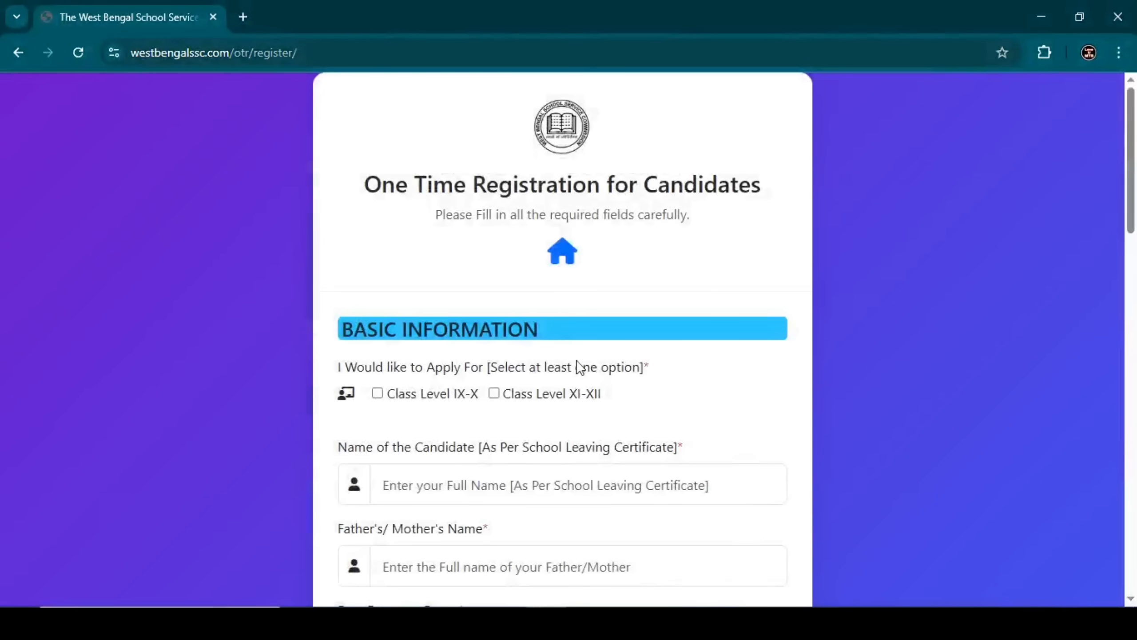
Tick both Class Level IX-X and Class Level XI-XII as the levels to apply for
{"action": "scroll", "coordinate": [580, 354], "scroll_direction": "down", "scroll_amount": 3}
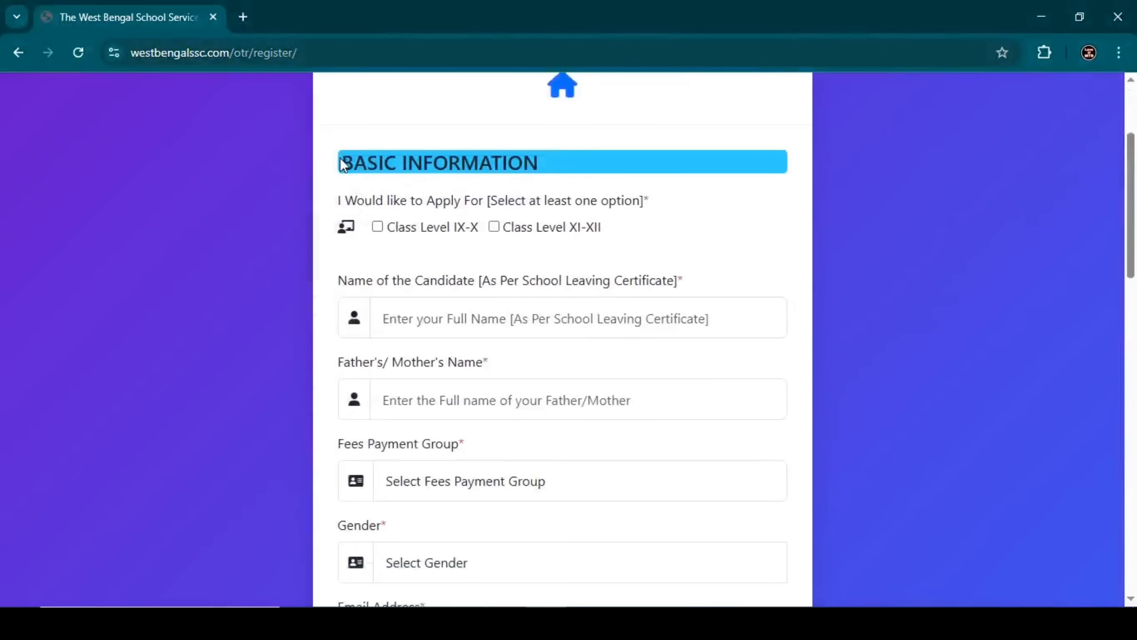
{"action": "left_click_drag", "start_coordinate": [341, 164], "coordinate": [565, 176]}
{"action": "left_click", "coordinate": [565, 177]}
{"action": "left_click_drag", "start_coordinate": [337, 201], "coordinate": [633, 217]}
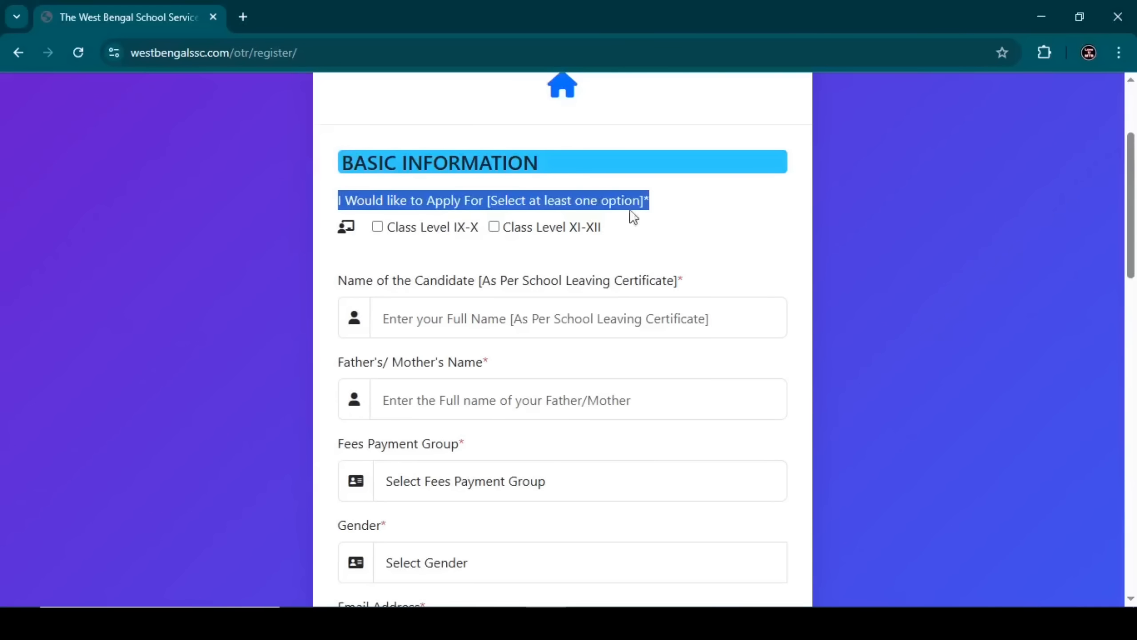
{"action": "left_click", "coordinate": [648, 204]}
{"action": "left_click", "coordinate": [377, 227]}
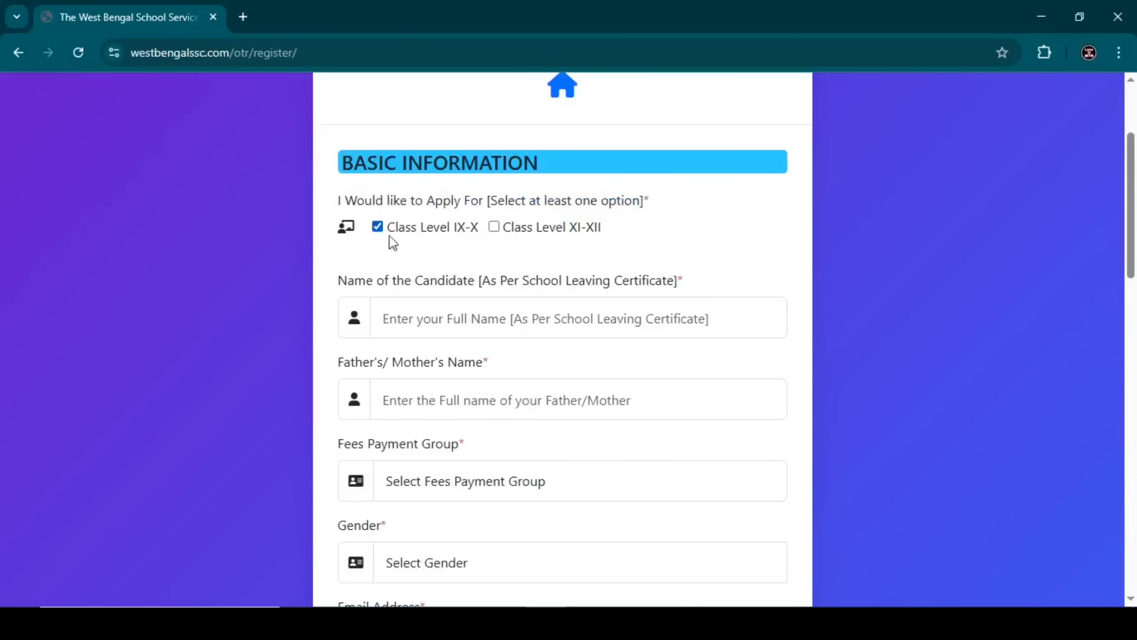
{"action": "left_click", "coordinate": [494, 227]}
Review the candidate name, parent name and fees payment group labels in the form
{"action": "left_click_drag", "start_coordinate": [335, 282], "coordinate": [680, 294]}
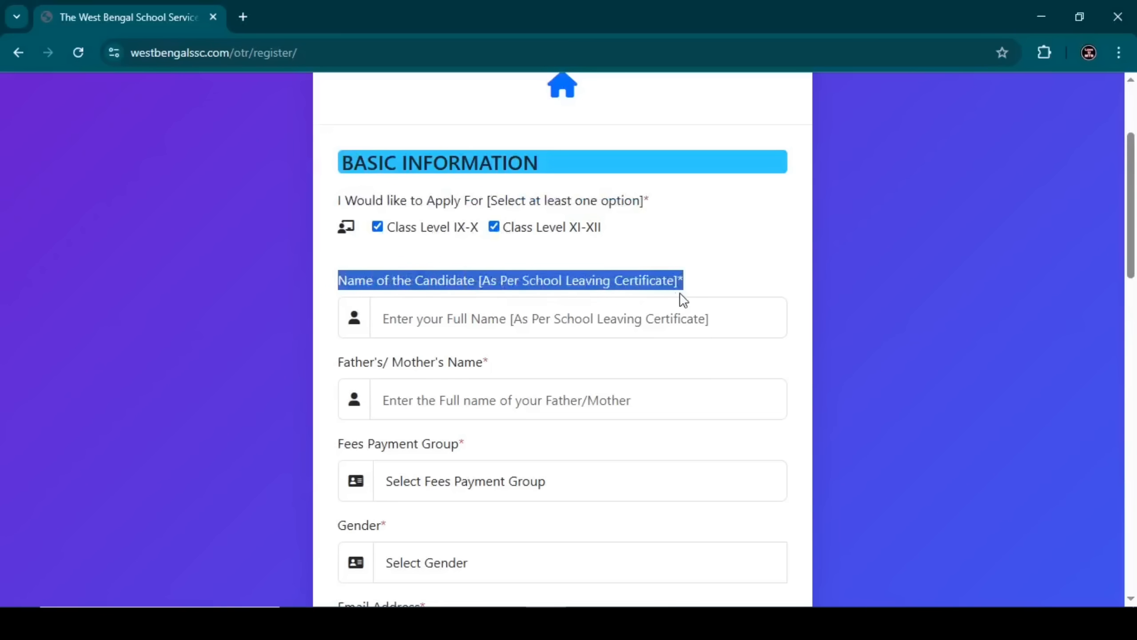
{"action": "left_click", "coordinate": [702, 282]}
{"action": "scroll", "coordinate": [700, 274], "scroll_direction": "down", "scroll_amount": 2}
{"action": "left_click", "coordinate": [406, 245]}
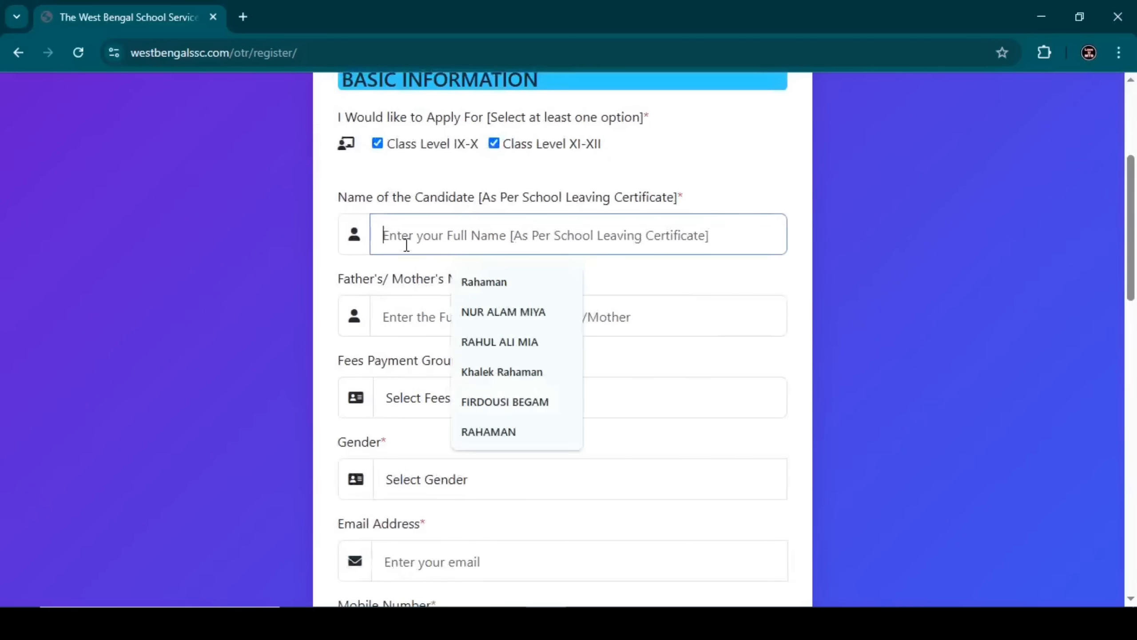
{"action": "left_click", "coordinate": [324, 242]}
{"action": "left_click_drag", "start_coordinate": [334, 198], "coordinate": [664, 213]}
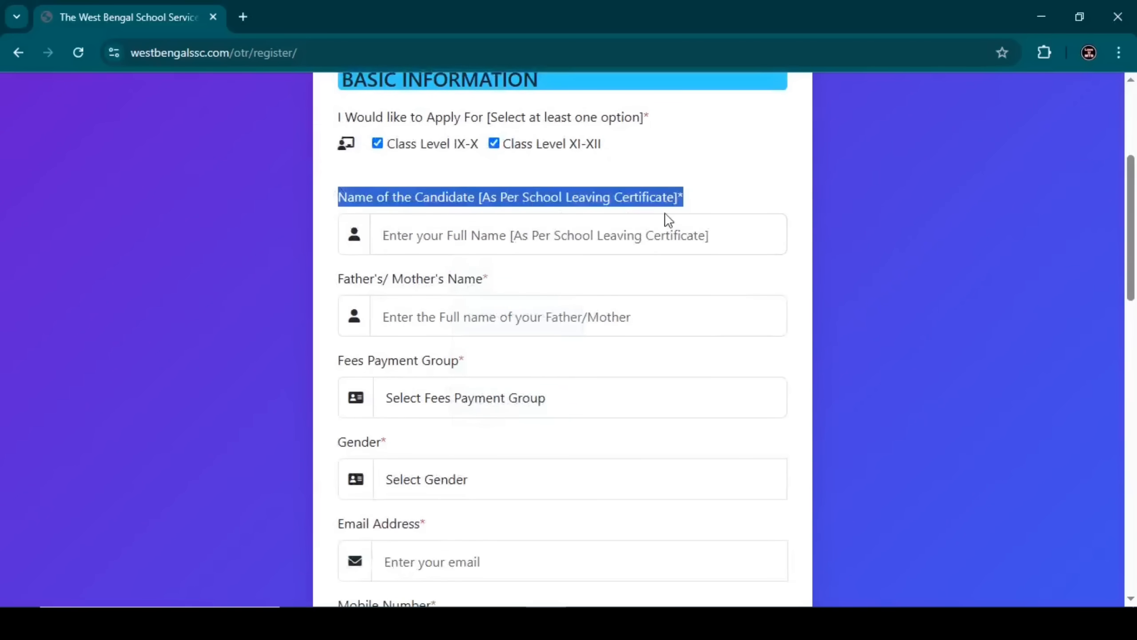
{"action": "left_click", "coordinate": [699, 199]}
{"action": "left_click_drag", "start_coordinate": [330, 284], "coordinate": [540, 288]}
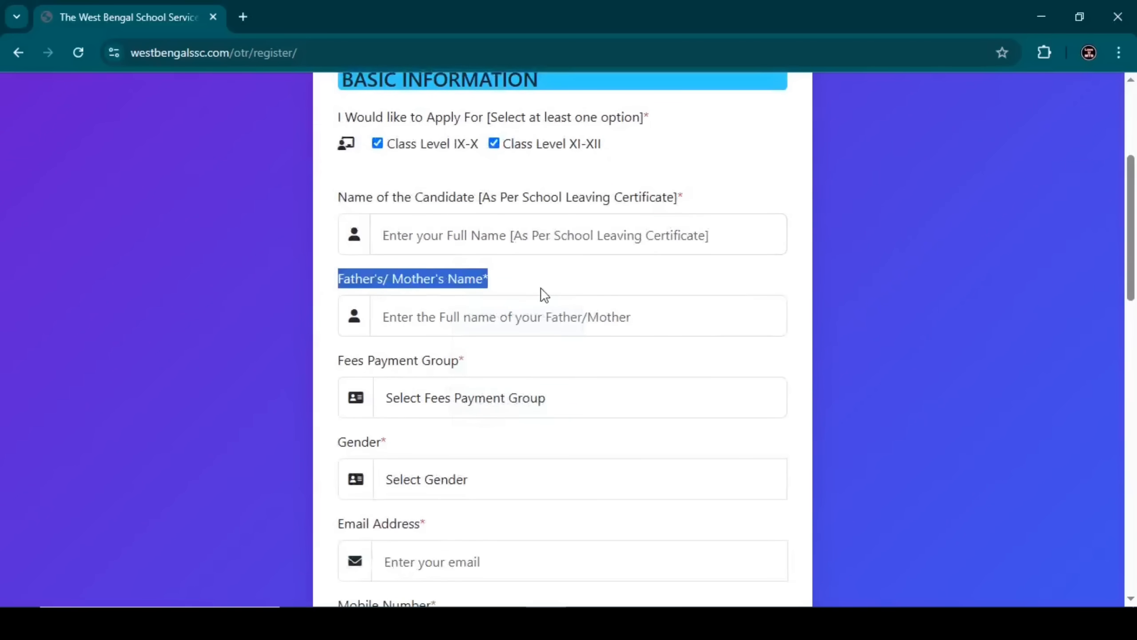
{"action": "left_click", "coordinate": [499, 284]}
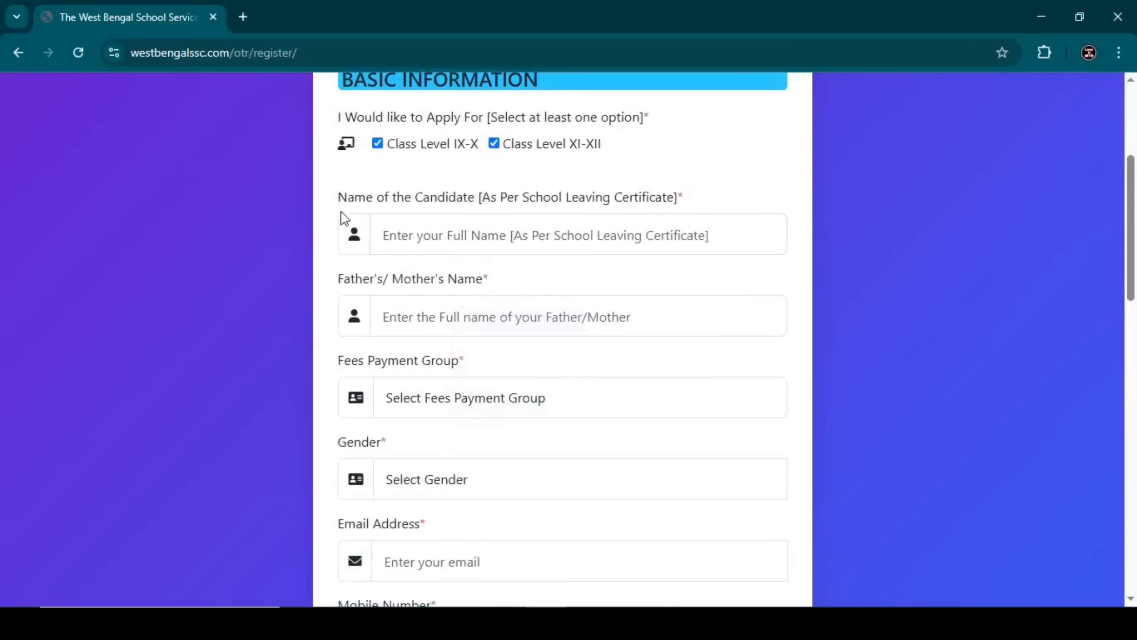
{"action": "scroll", "coordinate": [404, 309], "scroll_direction": "down", "scroll_amount": 2}
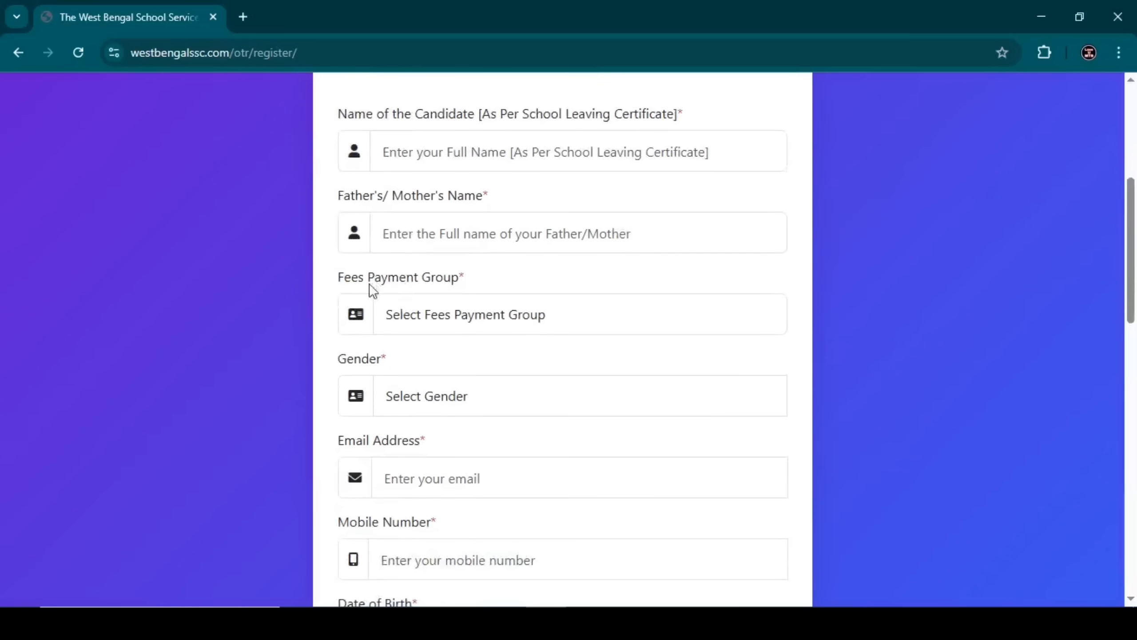
{"action": "left_click_drag", "start_coordinate": [333, 281], "coordinate": [481, 294]}
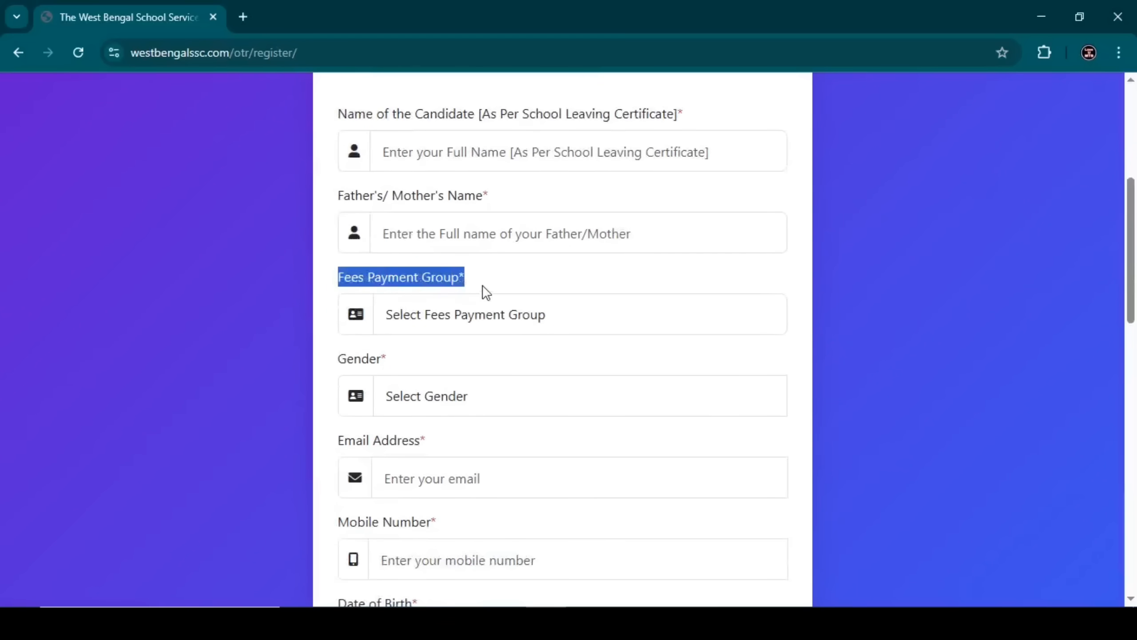
{"action": "left_click", "coordinate": [503, 278]}
Set the fees payment group to ALL OTHERS [Rs. 500/-]
{"action": "left_click", "coordinate": [498, 316]}
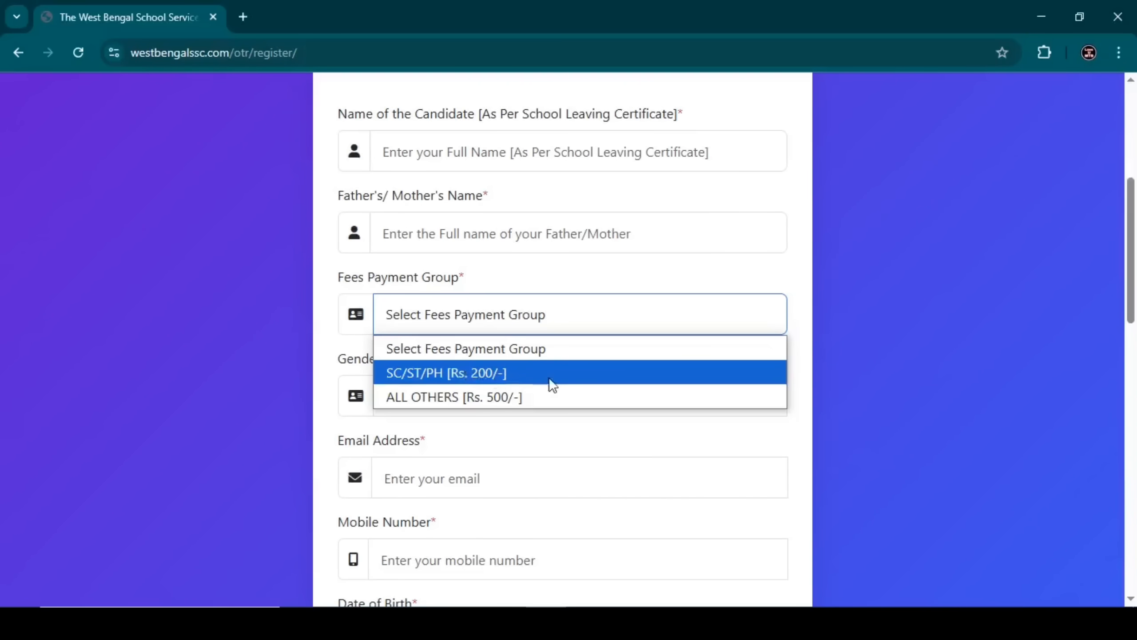
{"action": "left_click", "coordinate": [522, 371]}
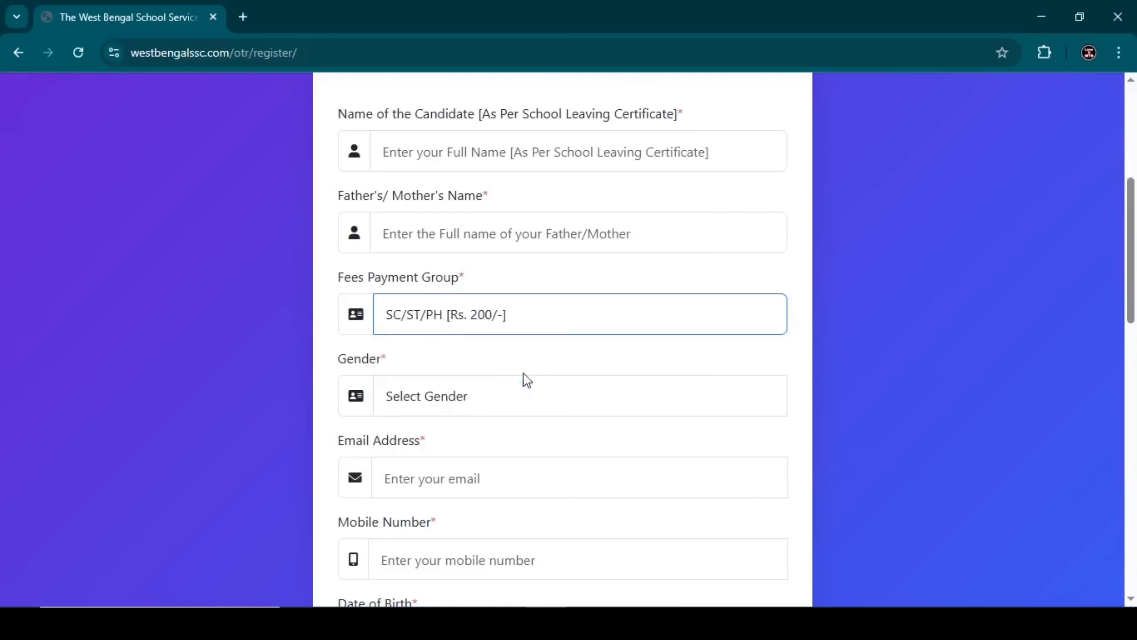
{"action": "left_click", "coordinate": [444, 310]}
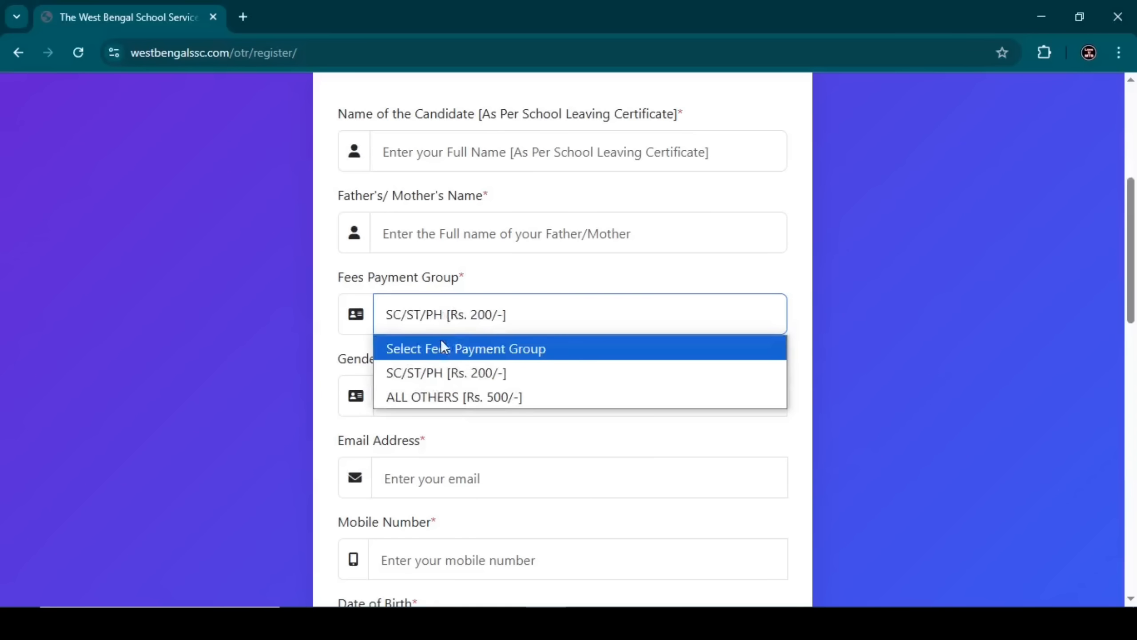
{"action": "left_click", "coordinate": [465, 397]}
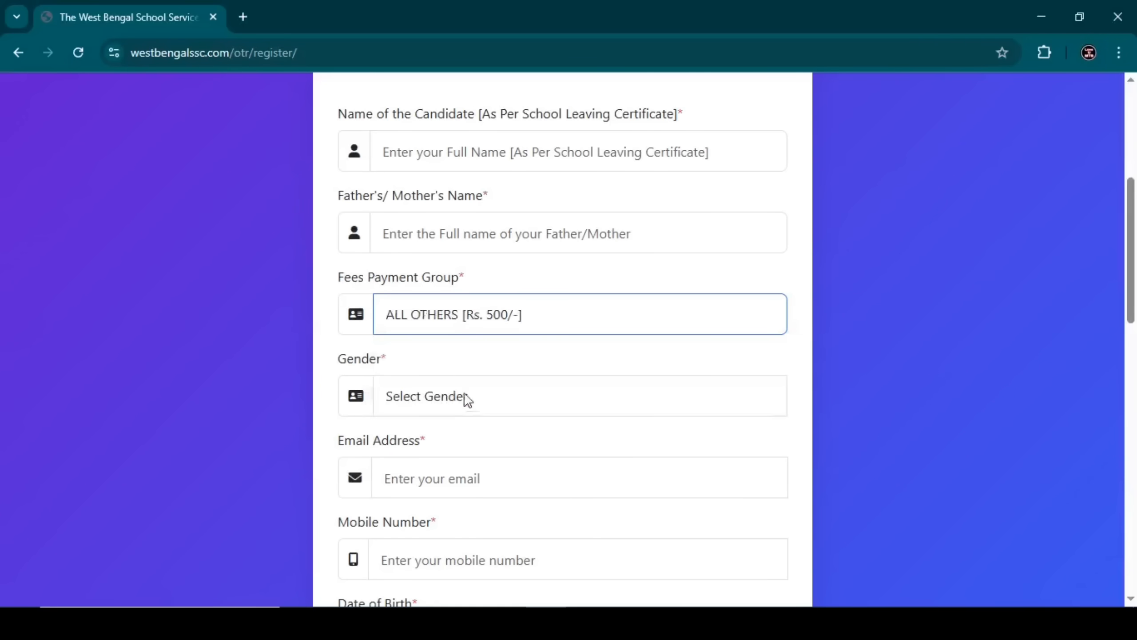
{"action": "left_click", "coordinate": [452, 314]}
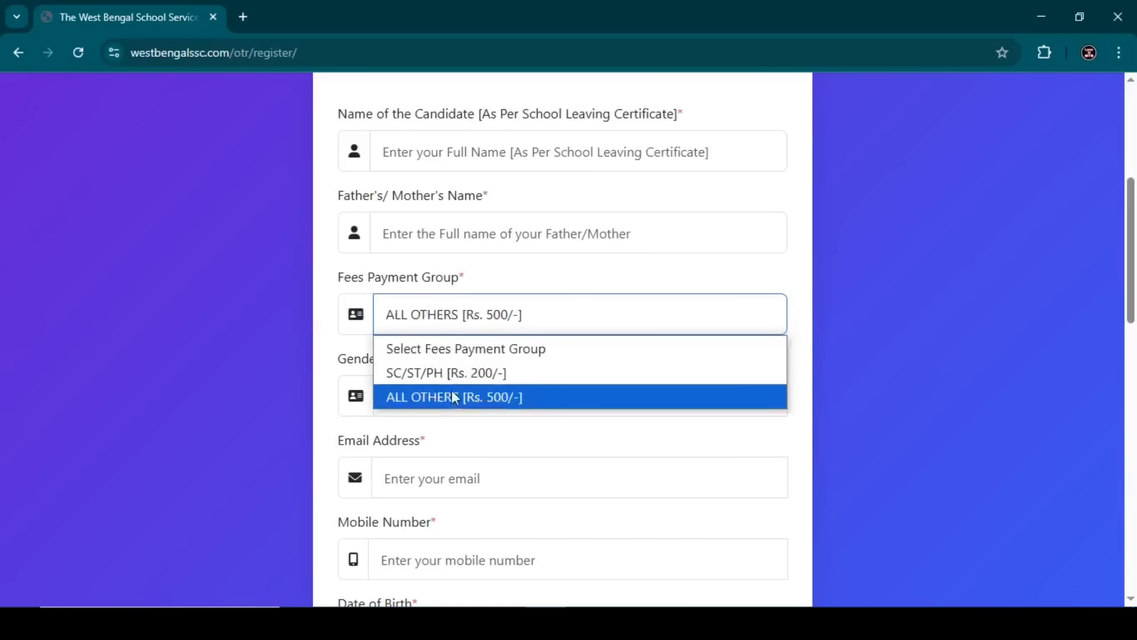
{"action": "left_click", "coordinate": [504, 373]}
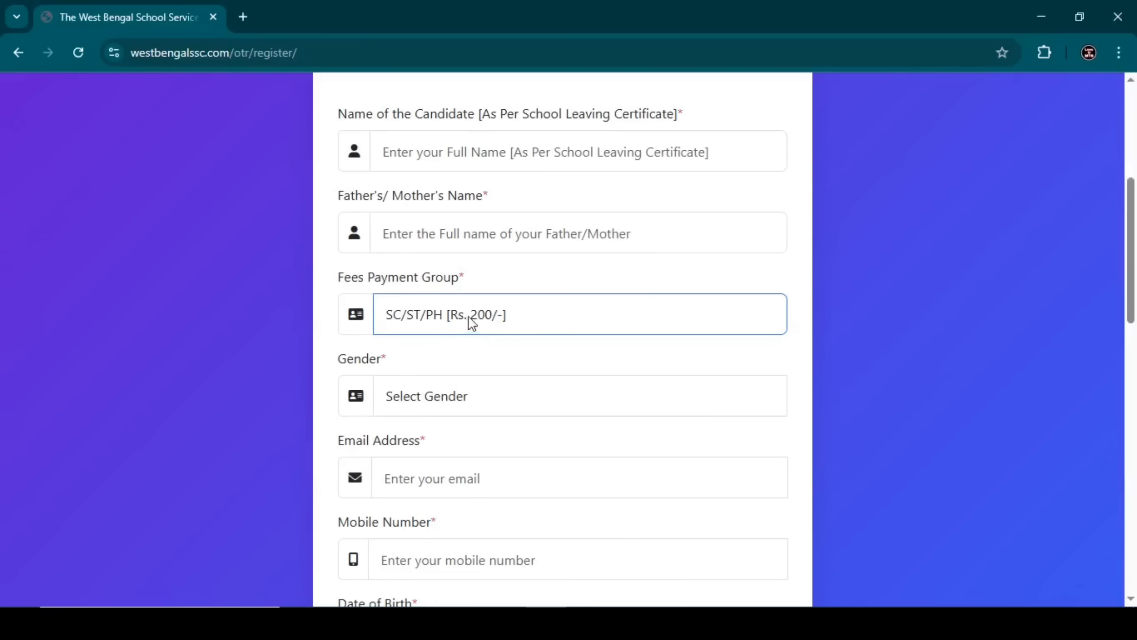
{"action": "left_click", "coordinate": [470, 322]}
{"action": "left_click", "coordinate": [461, 398]}
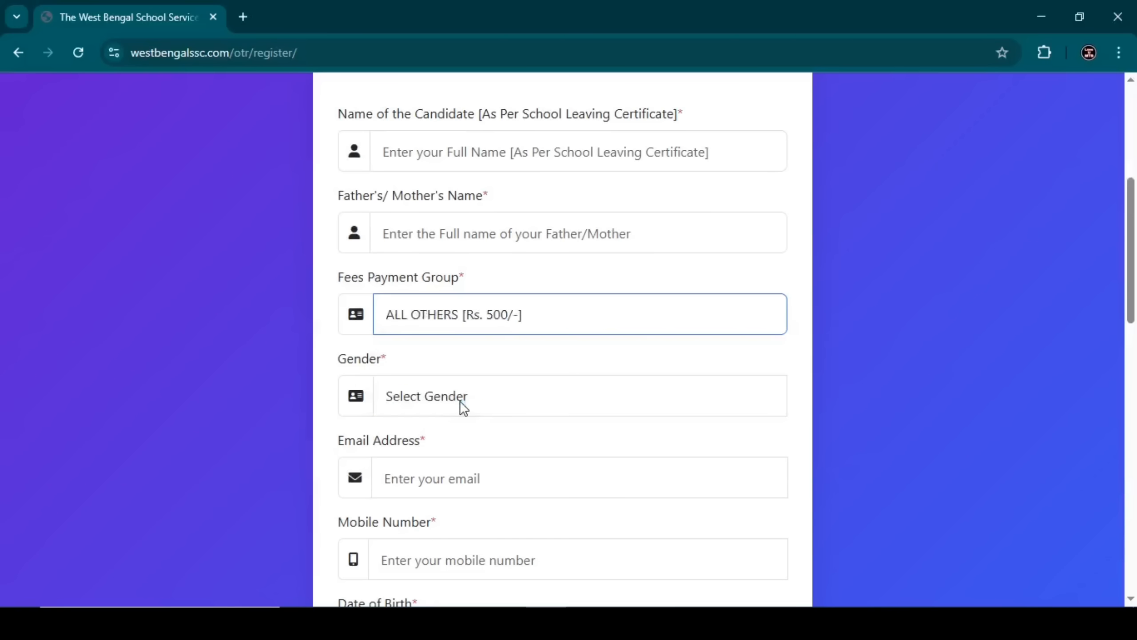
Set the gender to MALE
{"action": "left_click", "coordinate": [416, 397]}
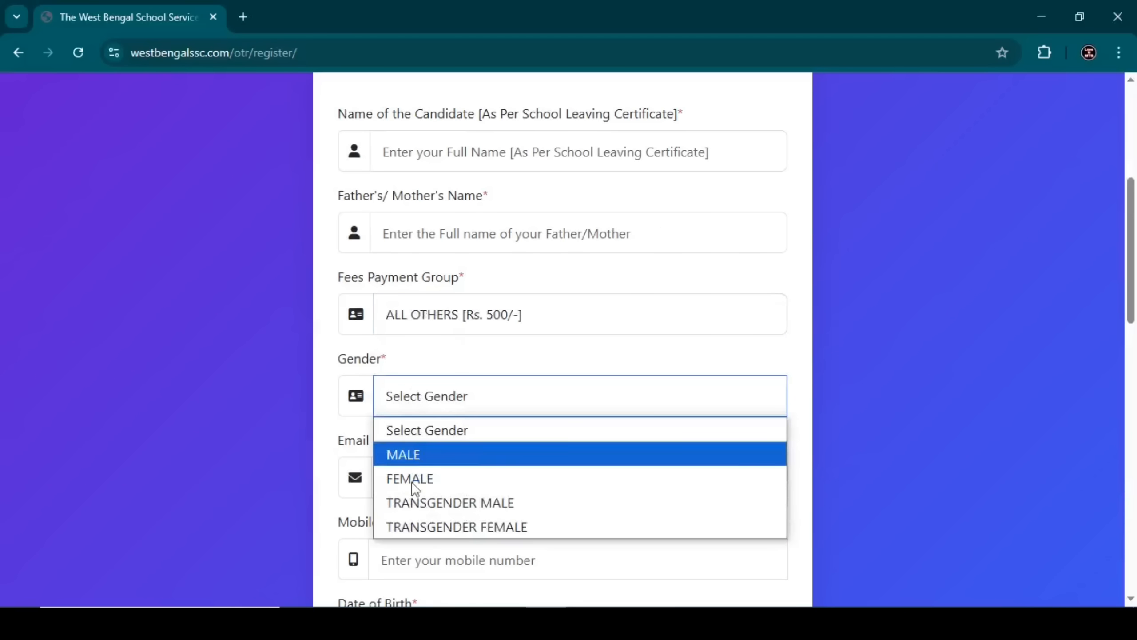
{"action": "left_click", "coordinate": [430, 462]}
{"action": "scroll", "coordinate": [466, 398], "scroll_direction": "down", "scroll_amount": 2}
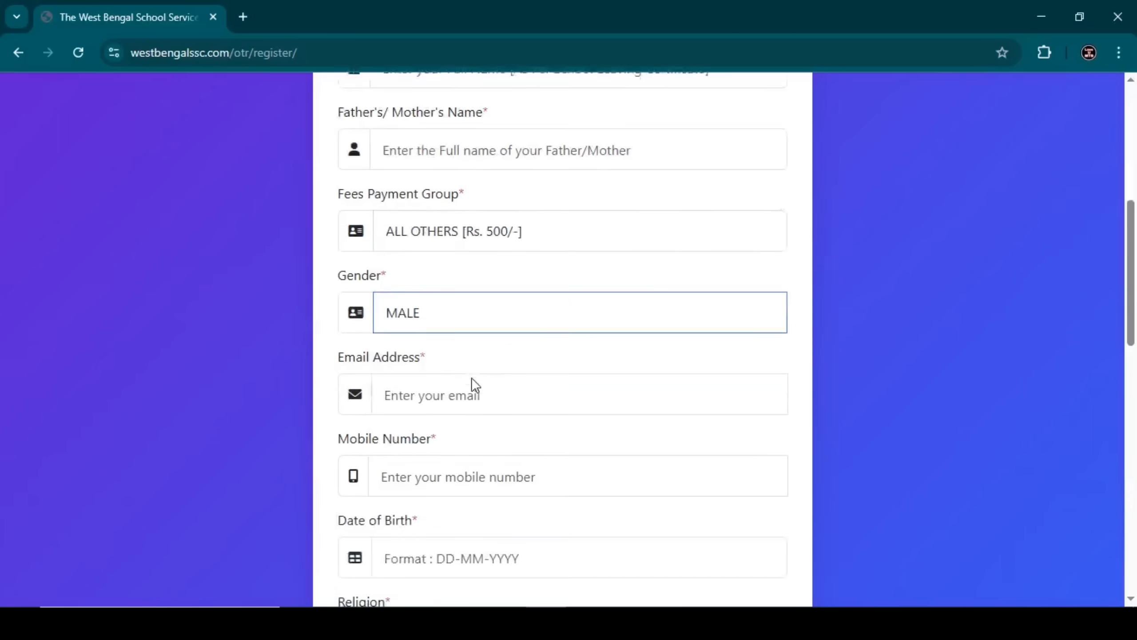
{"action": "left_click_drag", "start_coordinate": [336, 357], "coordinate": [425, 356]}
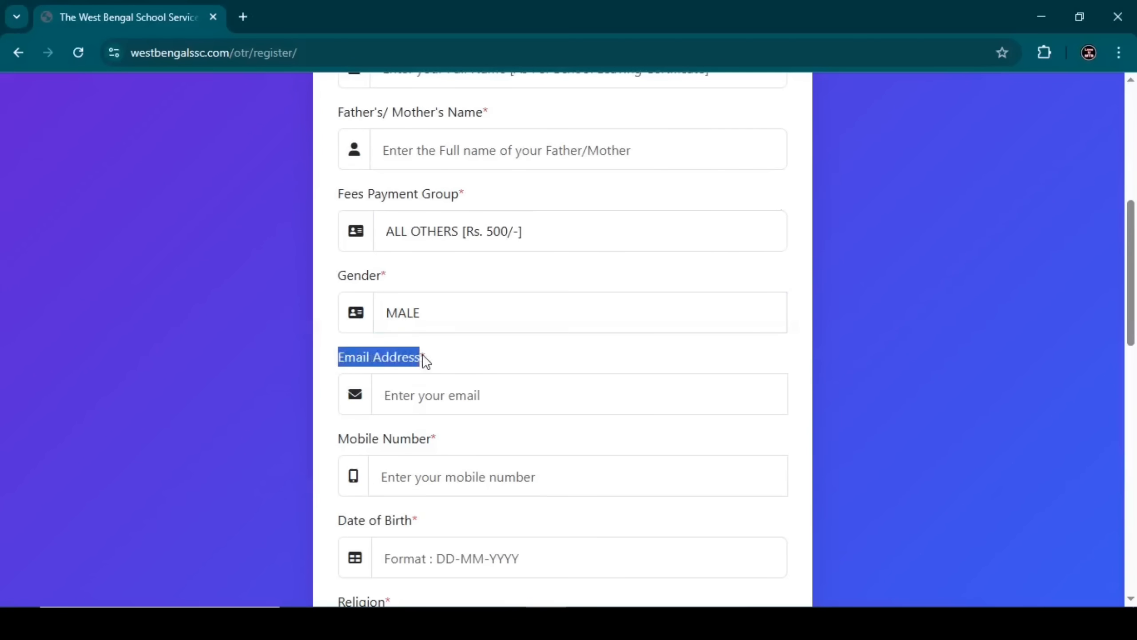
{"action": "left_click", "coordinate": [433, 355]}
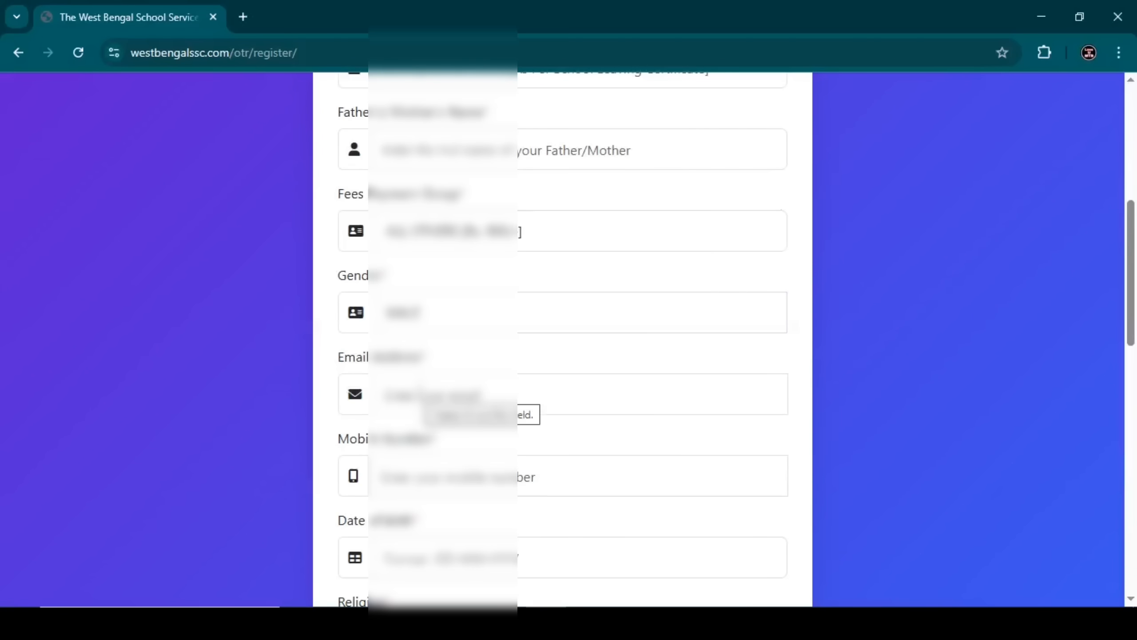
Autofill the email address and mobile number fields with the candidate's saved contact details
{"action": "left_click", "coordinate": [419, 392]}
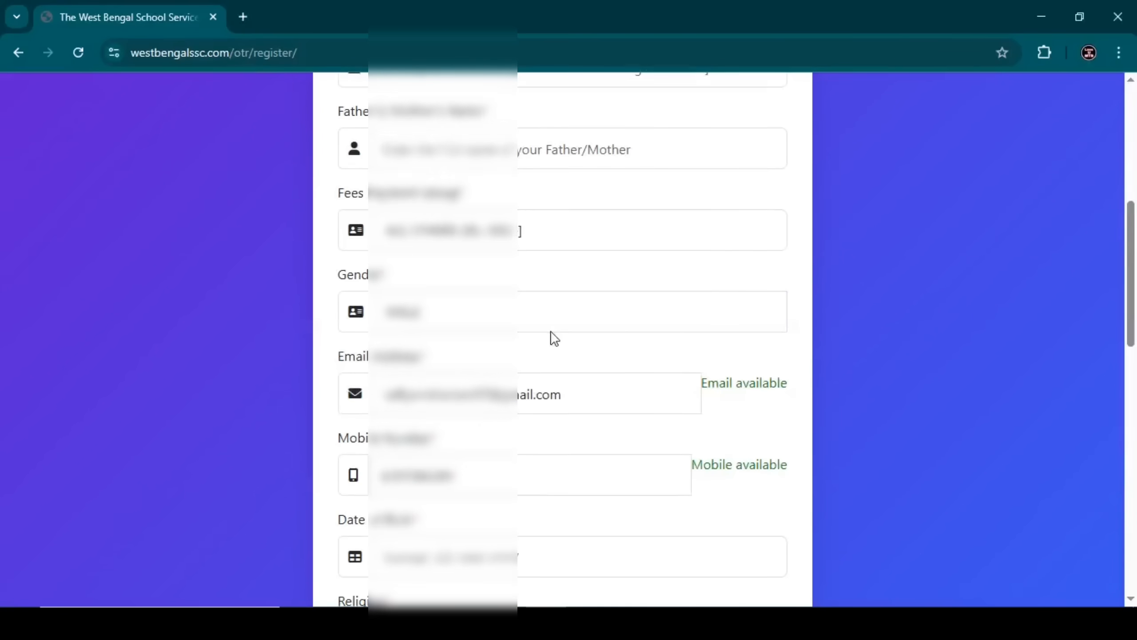
{"action": "scroll", "coordinate": [551, 333], "scroll_direction": "down", "scroll_amount": 2}
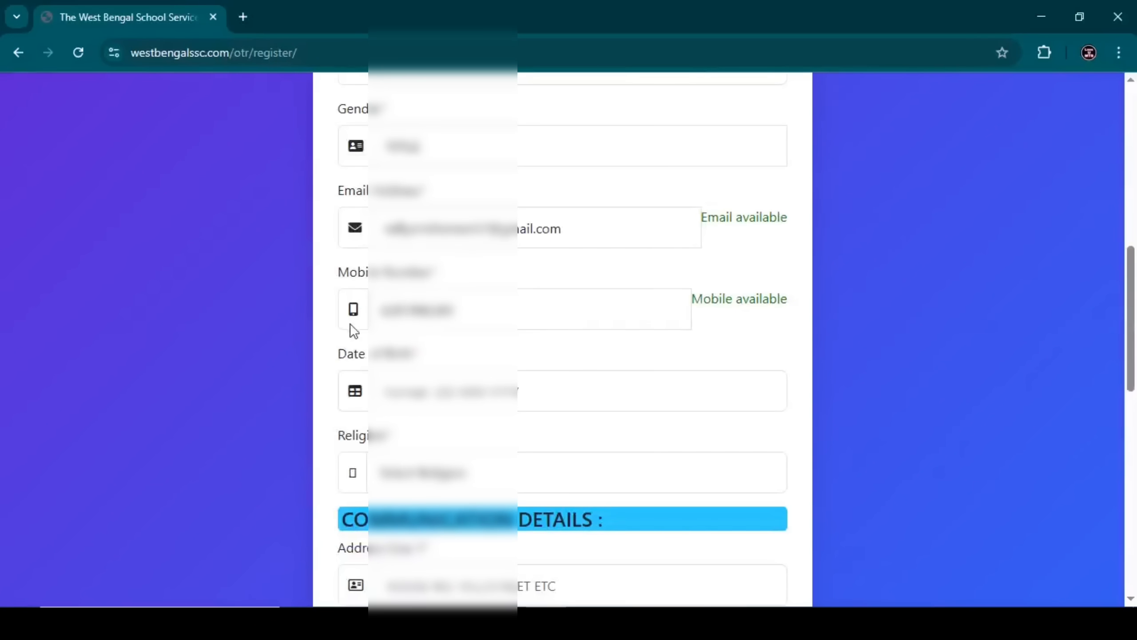
{"action": "double_click", "coordinate": [742, 299]}
{"action": "left_click_drag", "start_coordinate": [736, 219], "coordinate": [771, 222]}
{"action": "left_click", "coordinate": [772, 226]}
{"action": "left_click", "coordinate": [444, 392]}
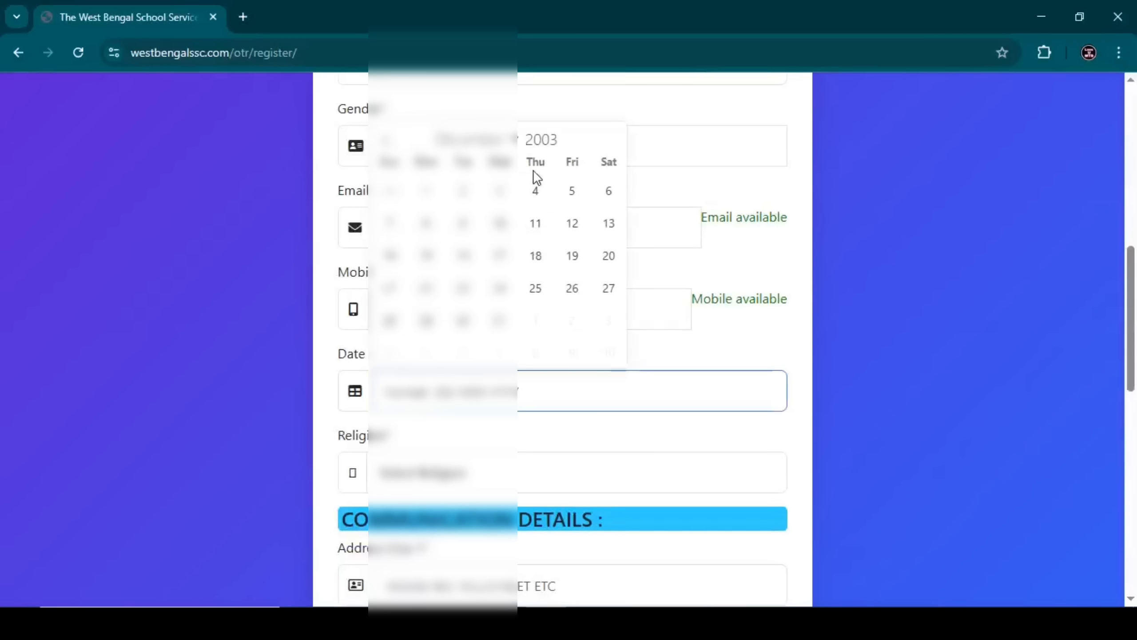
{"action": "left_click", "coordinate": [539, 140]}
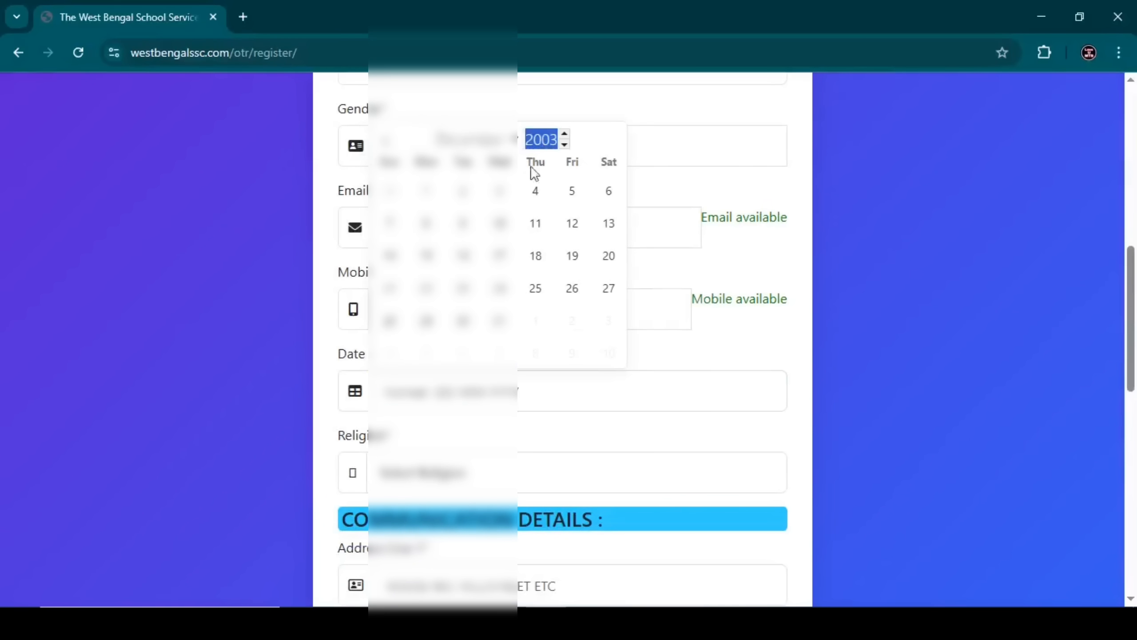
{"action": "left_click", "coordinate": [325, 252]}
Set the religion to HINDUISM
{"action": "scroll", "coordinate": [403, 376], "scroll_direction": "down", "scroll_amount": 2}
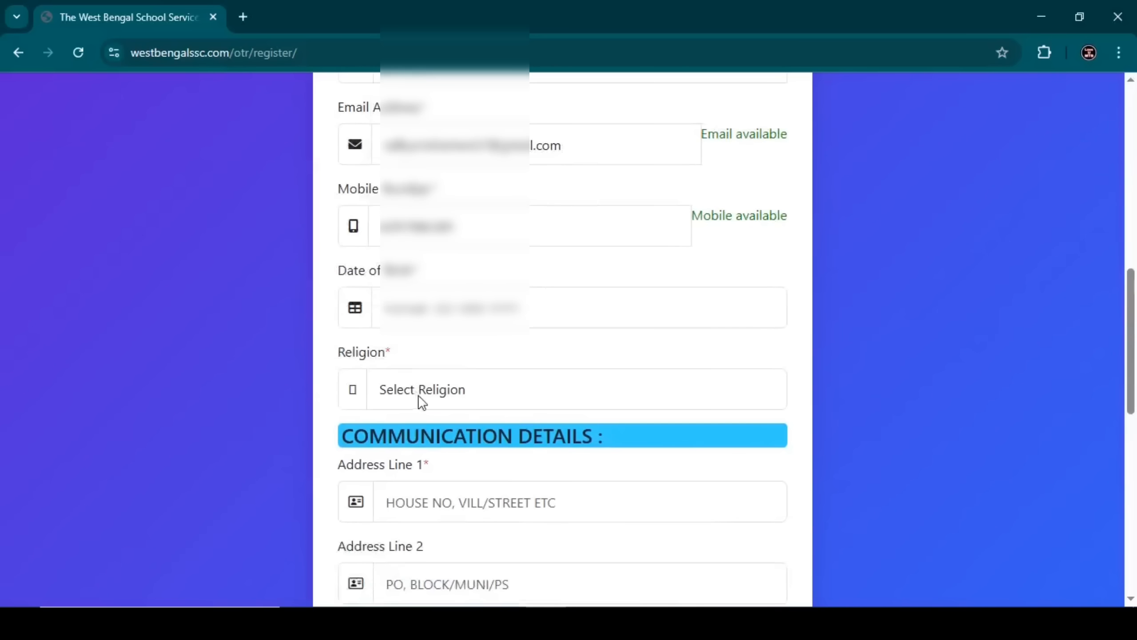
{"action": "left_click", "coordinate": [421, 400]}
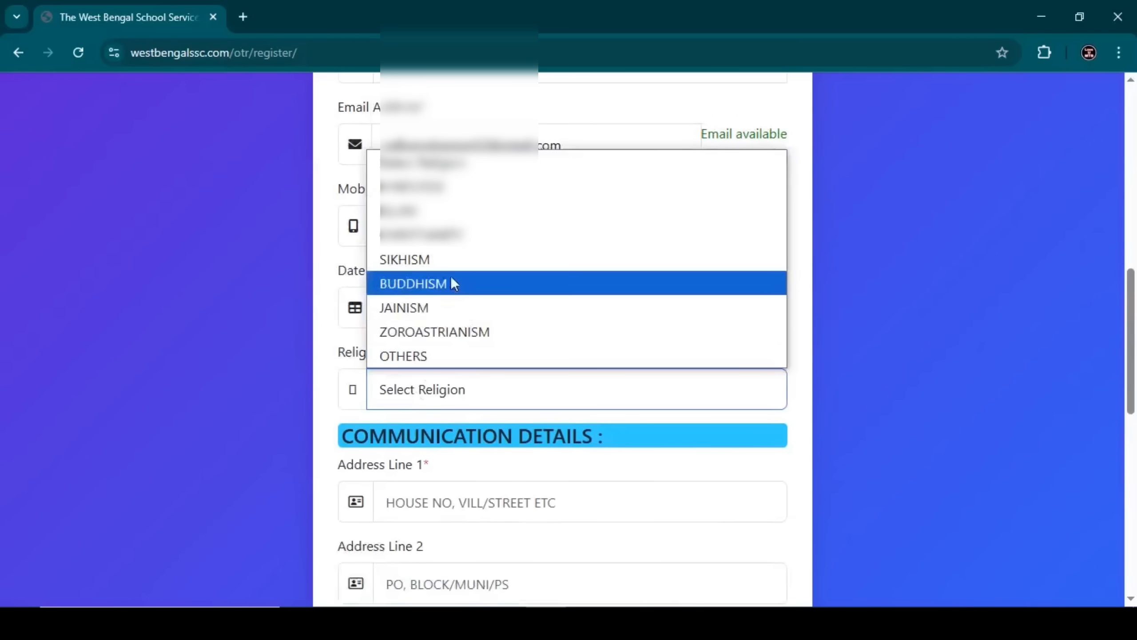
{"action": "left_click", "coordinate": [434, 186]}
{"action": "scroll", "coordinate": [430, 316], "scroll_direction": "down", "scroll_amount": 4}
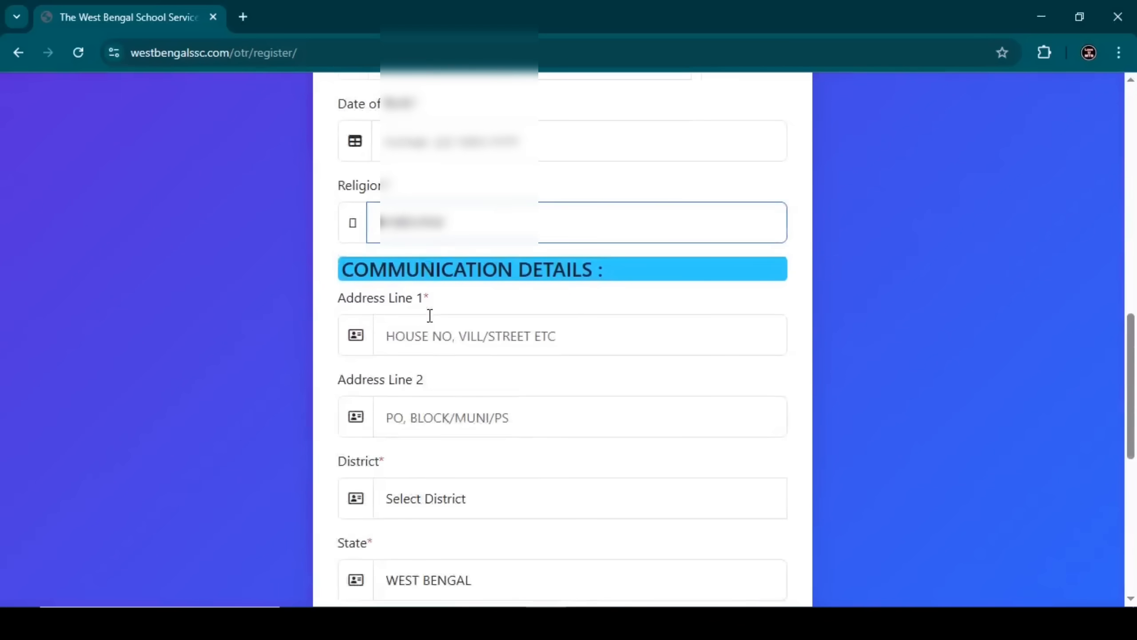
{"action": "scroll", "coordinate": [325, 248], "scroll_direction": "down", "scroll_amount": 2}
{"action": "left_click_drag", "start_coordinate": [341, 188], "coordinate": [634, 193]}
{"action": "left_click", "coordinate": [451, 212]}
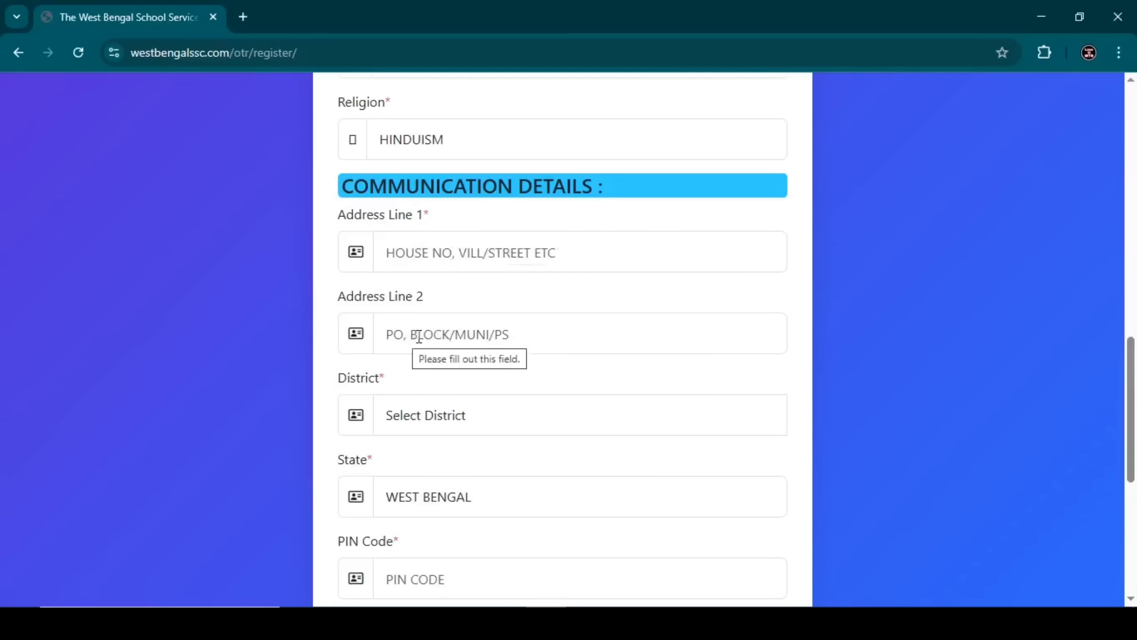
Select COOCHBEHAR as the district and fill the PIN code and address from the saved address suggestion
{"action": "scroll", "coordinate": [495, 333], "scroll_direction": "down", "scroll_amount": 2}
{"action": "left_click", "coordinate": [495, 333]}
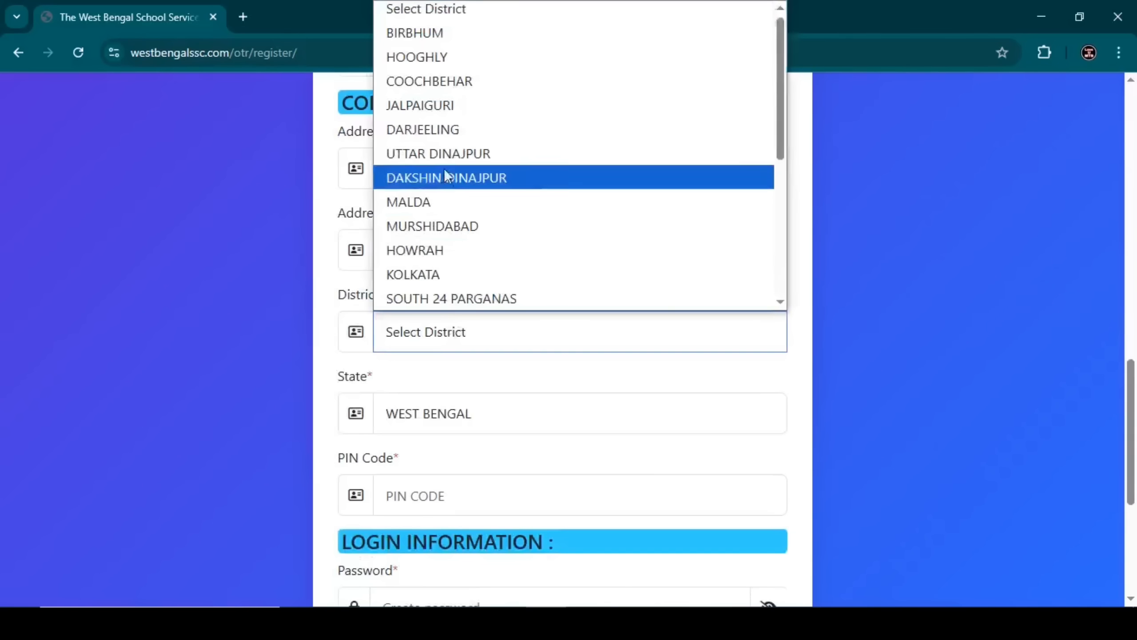
{"action": "left_click", "coordinate": [445, 82]}
{"action": "left_click", "coordinate": [417, 490]}
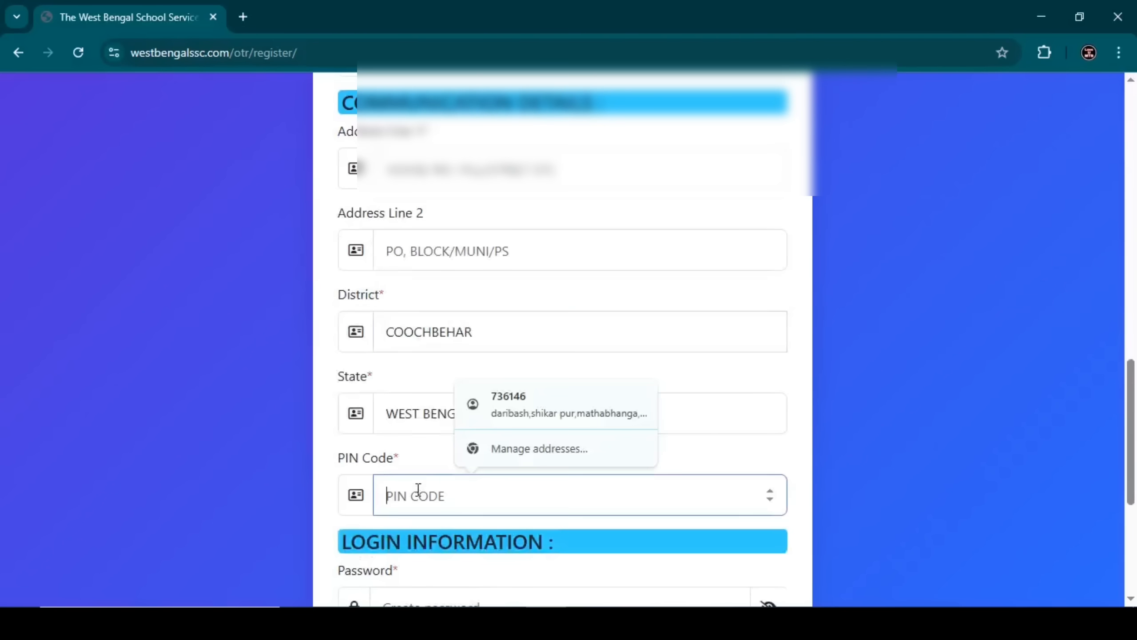
{"action": "left_click", "coordinate": [491, 409]}
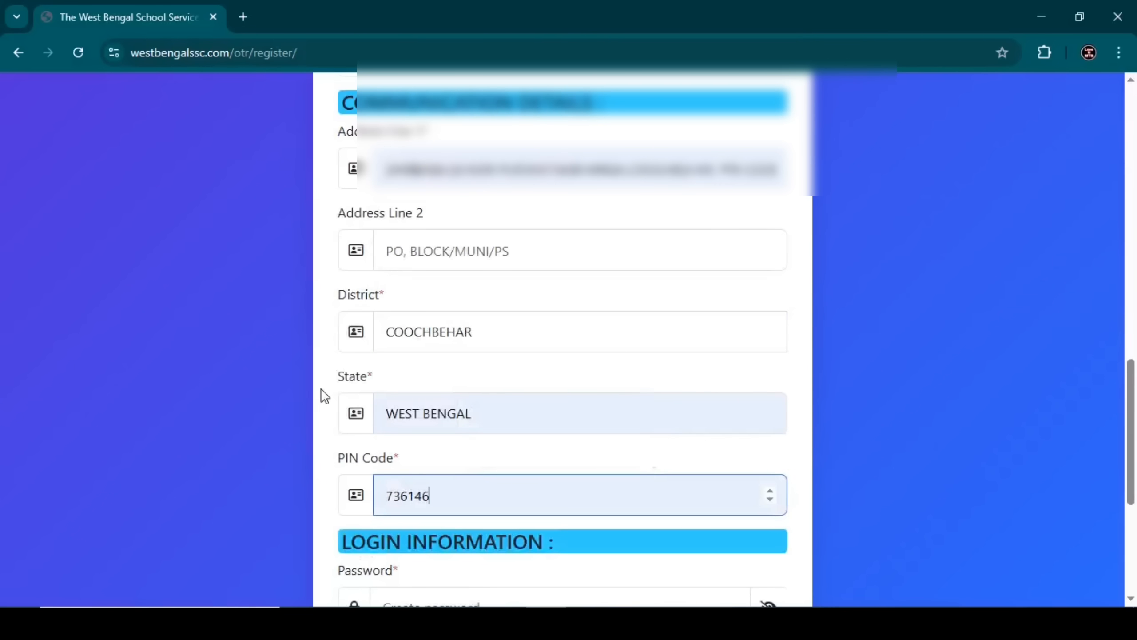
Enter and confirm the account password, then accept the Terms and Conditions
{"action": "left_click_drag", "start_coordinate": [462, 492], "coordinate": [375, 517]}
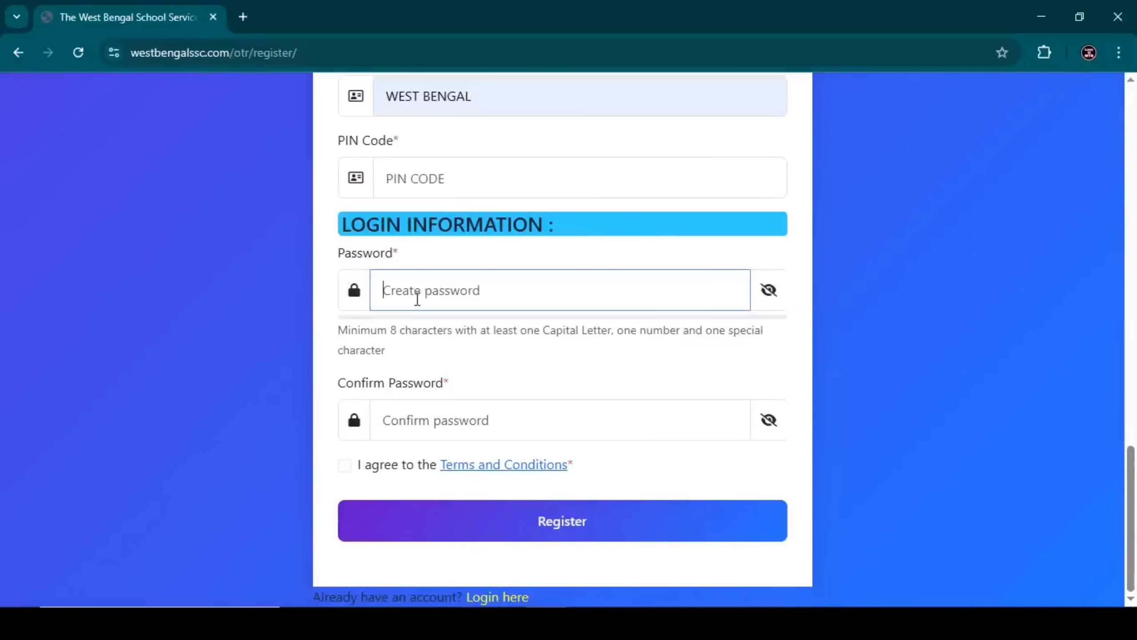
{"action": "left_click", "coordinate": [345, 465]}
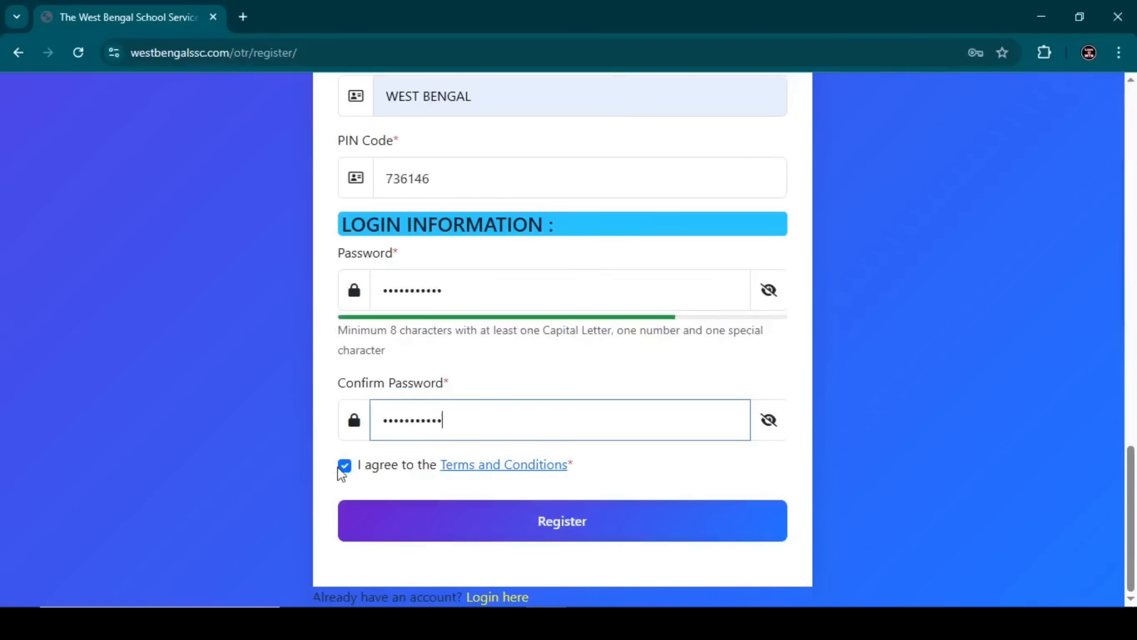
Submit the registration and confirm that the entered data is correct
{"action": "left_click", "coordinate": [482, 541]}
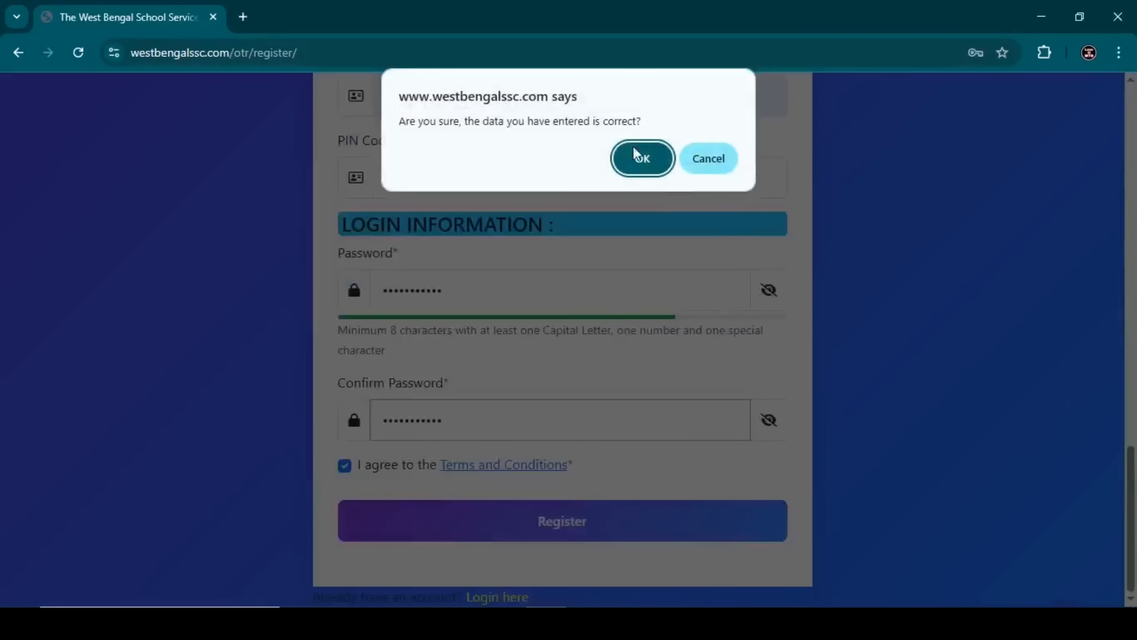
{"action": "left_click", "coordinate": [633, 146]}
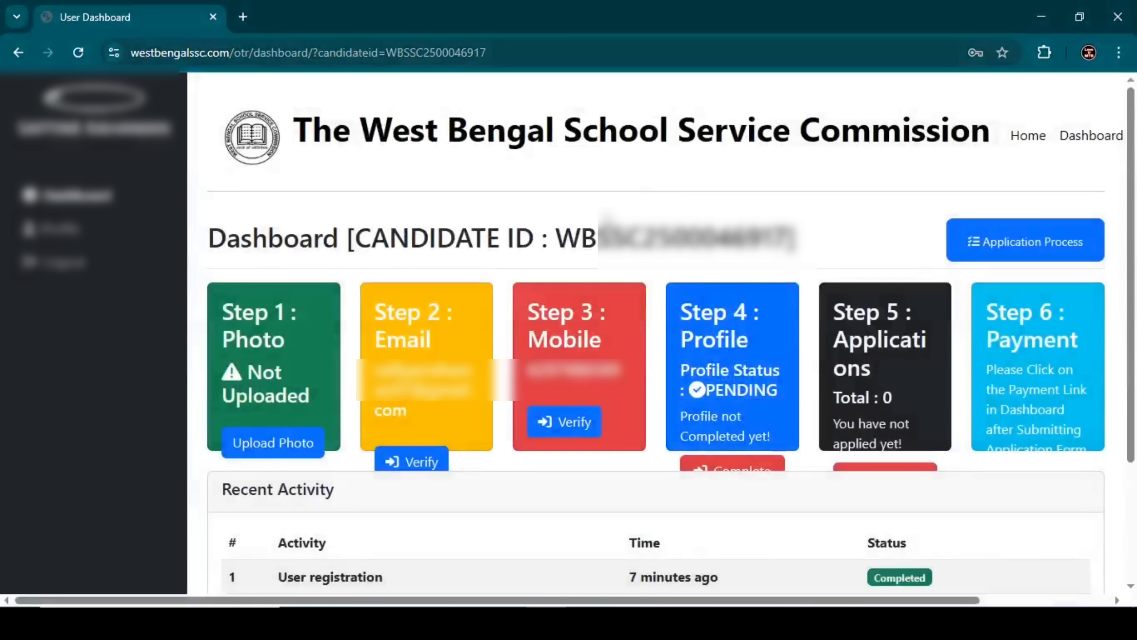
Upload the candidate's JPG photo with signature and return to the dashboard
{"action": "left_click", "coordinate": [286, 444]}
{"action": "left_click_drag", "start_coordinate": [318, 309], "coordinate": [478, 310]}
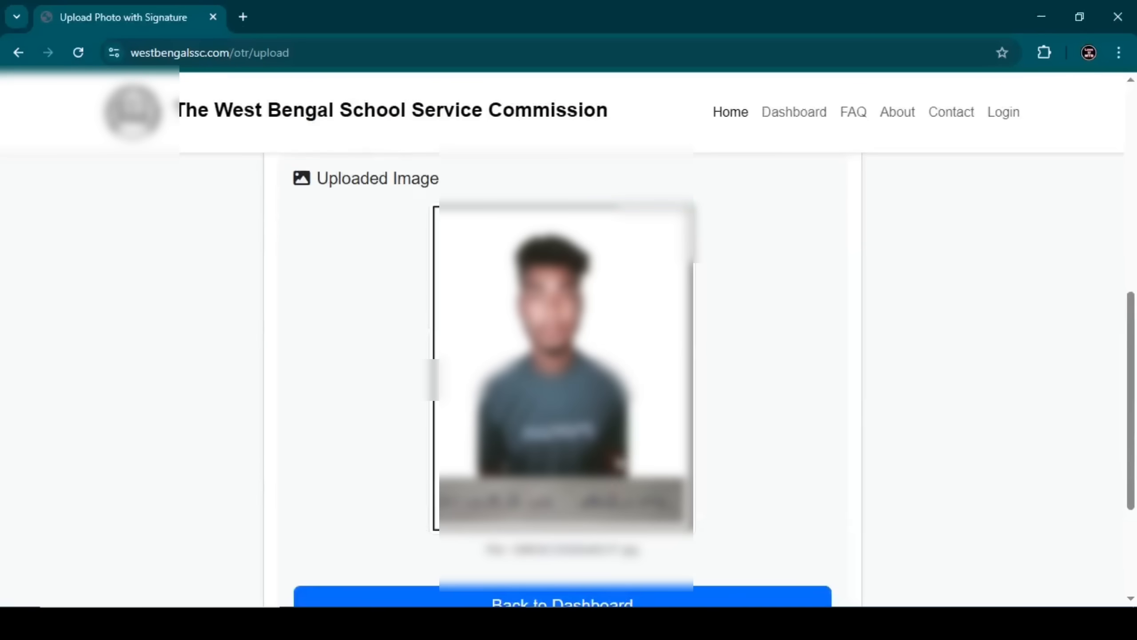
{"action": "scroll", "coordinate": [551, 533], "scroll_direction": "down", "scroll_amount": 2}
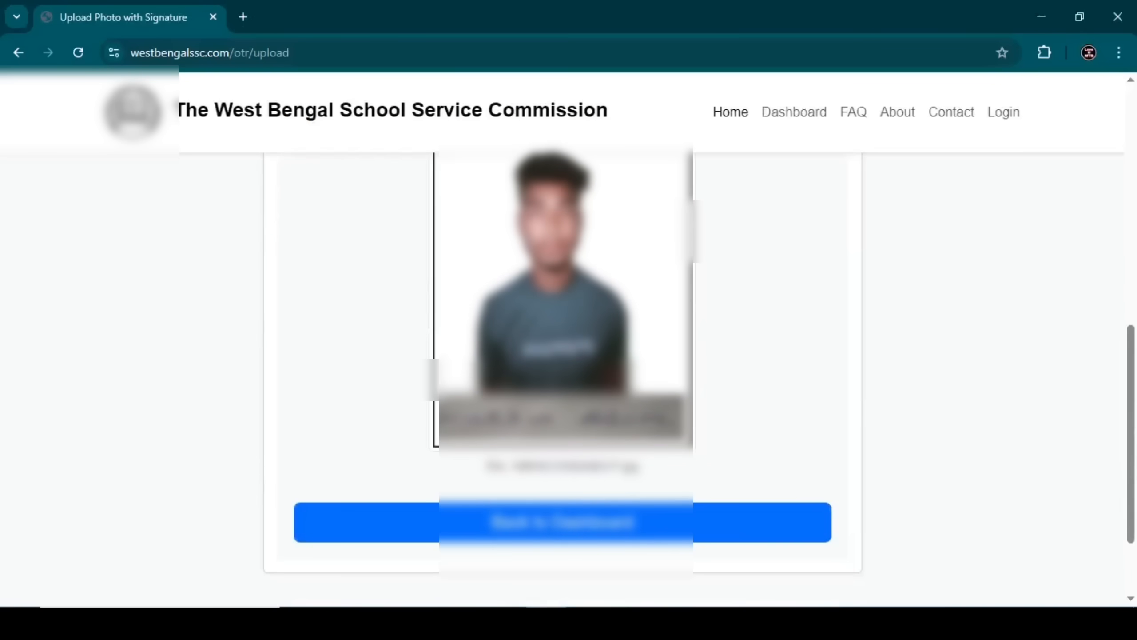
{"action": "left_click", "coordinate": [551, 533]}
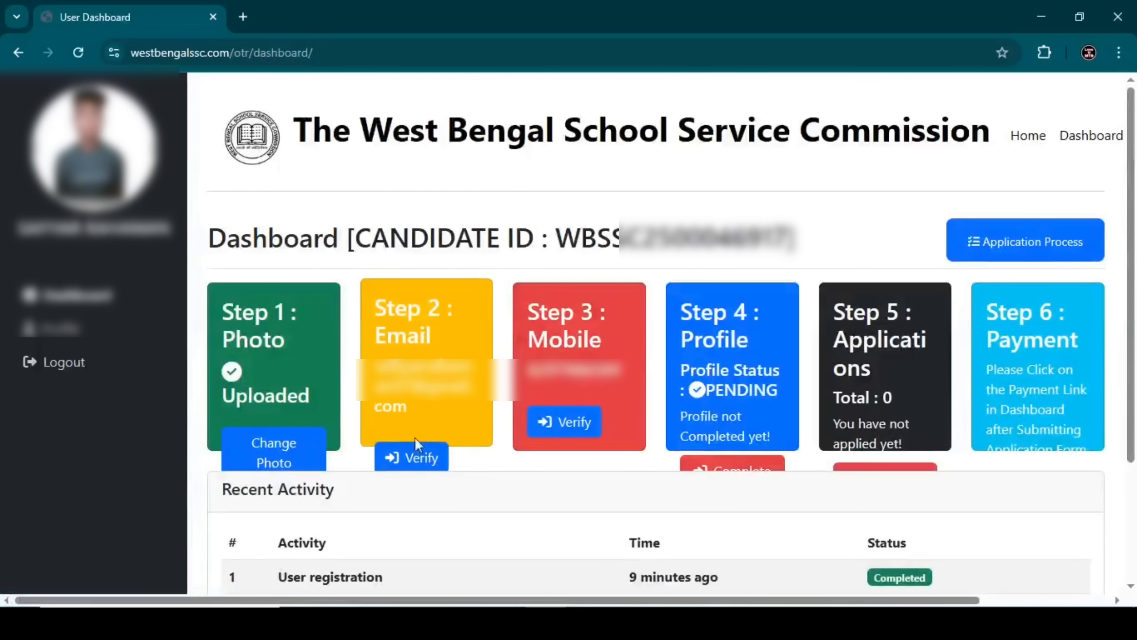
Verify the email address by entering the emailed OTP code
{"action": "left_click", "coordinate": [421, 459]}
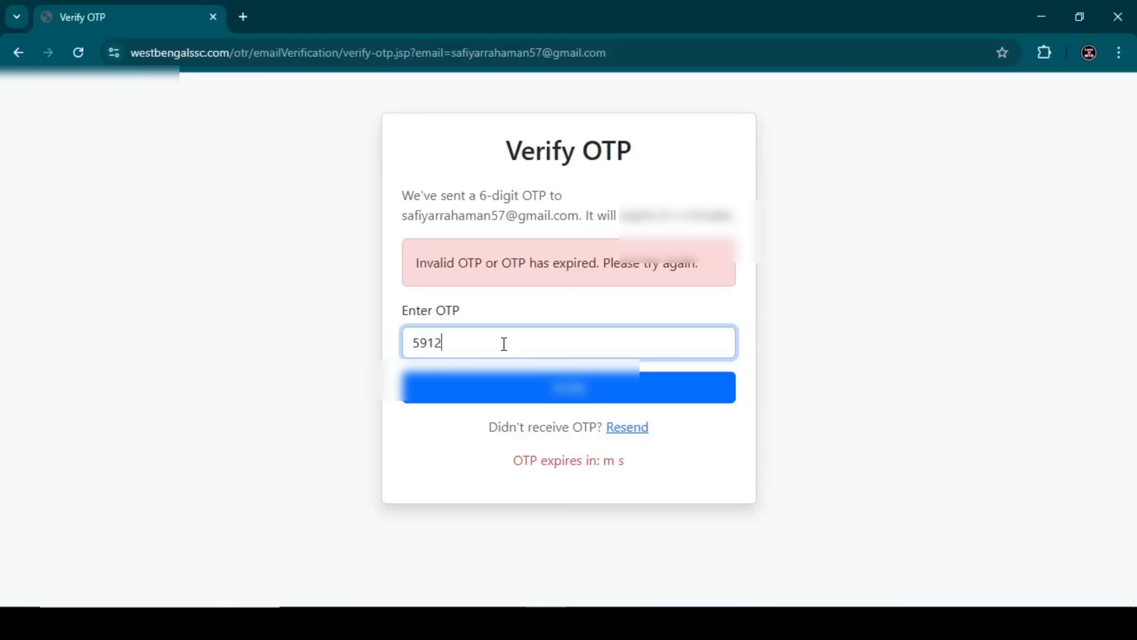
{"action": "left_click", "coordinate": [502, 386]}
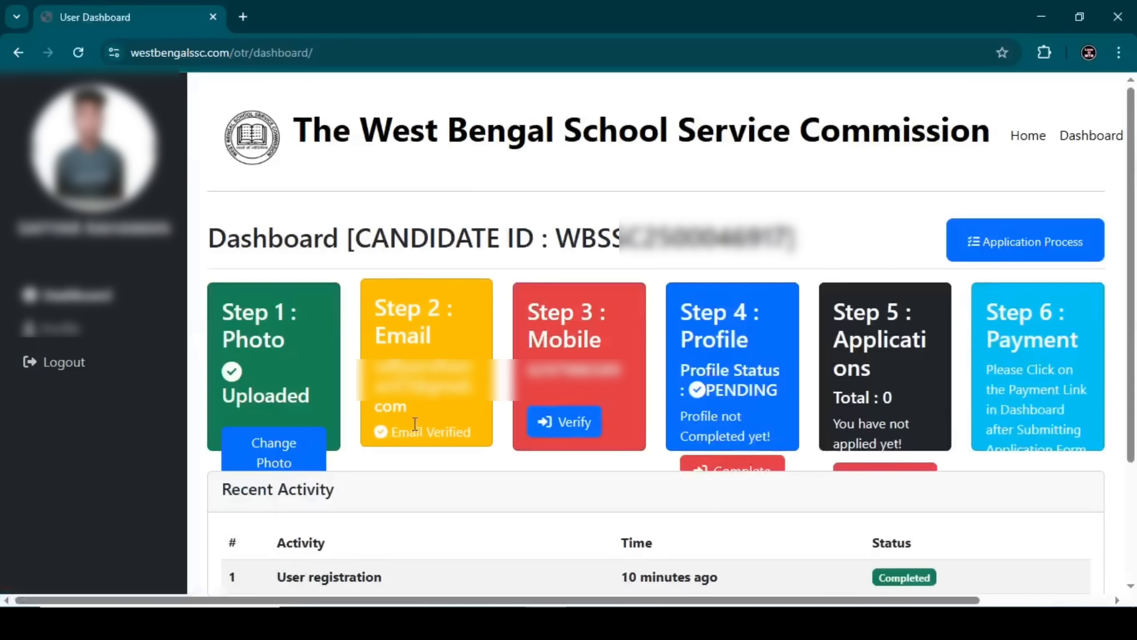
Verify the mobile number with the received 6-digit OTP code and go back to the dashboard
{"action": "left_click", "coordinate": [586, 423]}
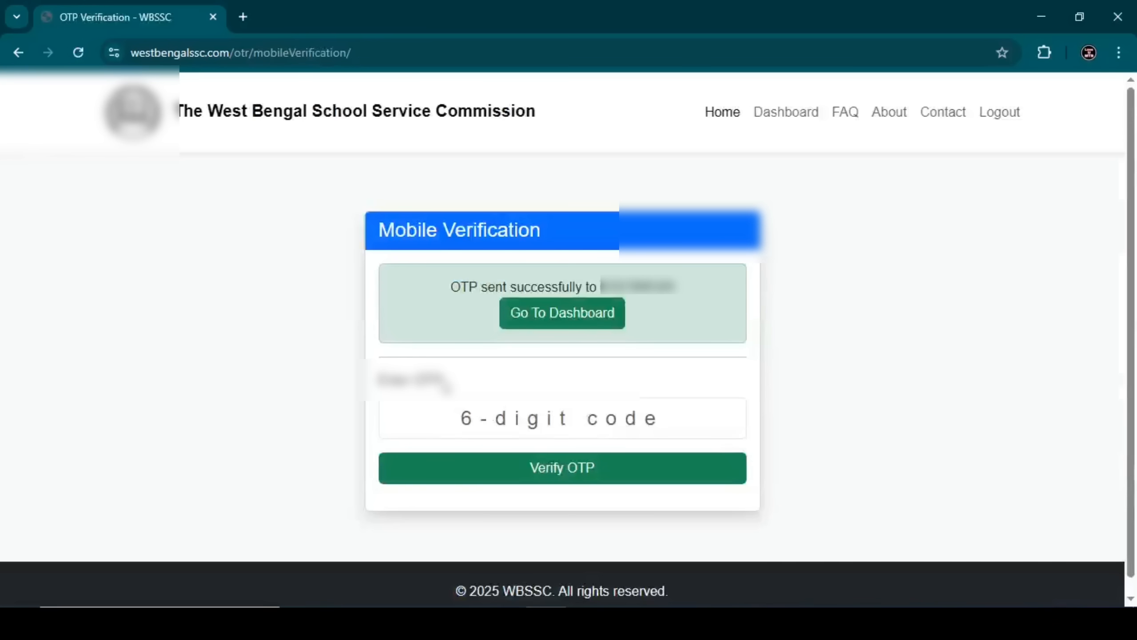
{"action": "left_click", "coordinate": [447, 389]}
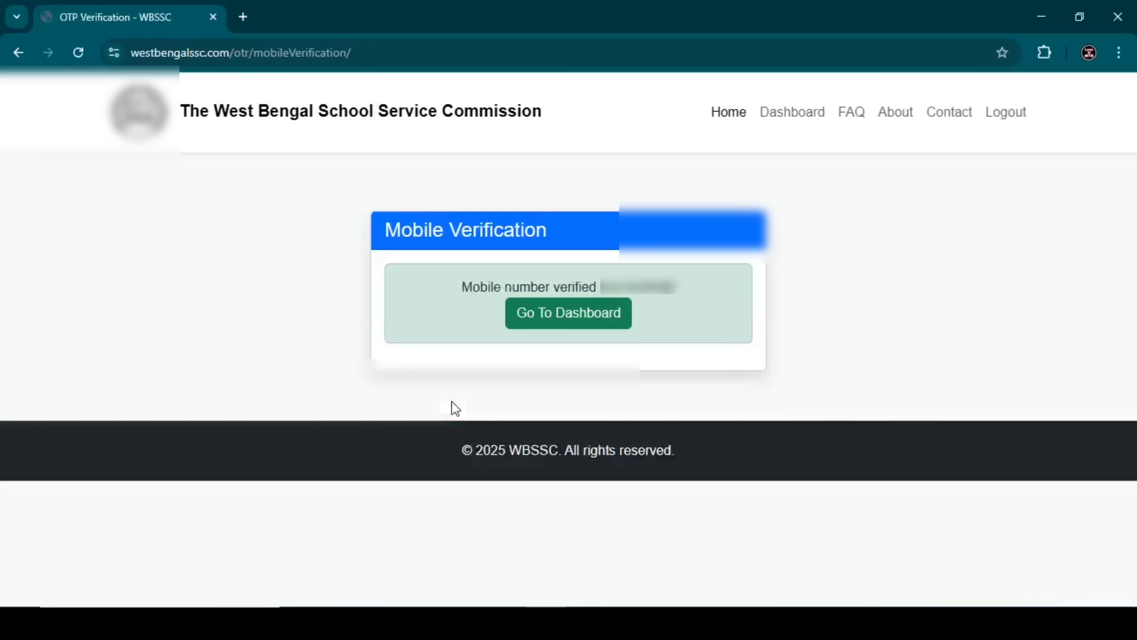
{"action": "left_click", "coordinate": [584, 325]}
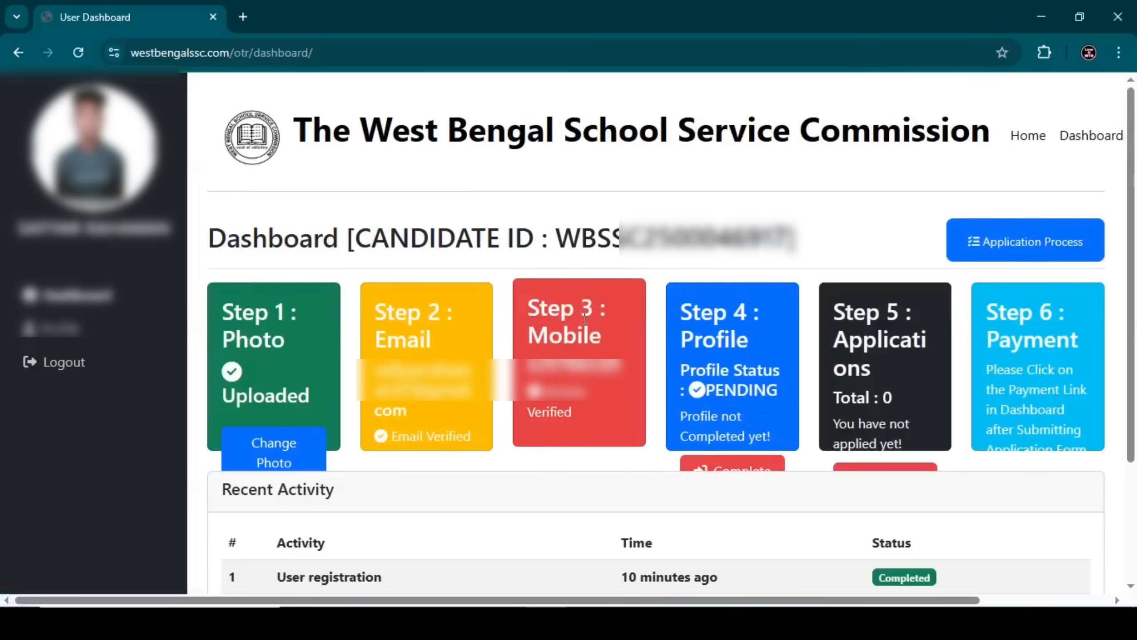
Open the profile completion form, review the personal information page and continue to education details
{"action": "left_click", "coordinate": [741, 469]}
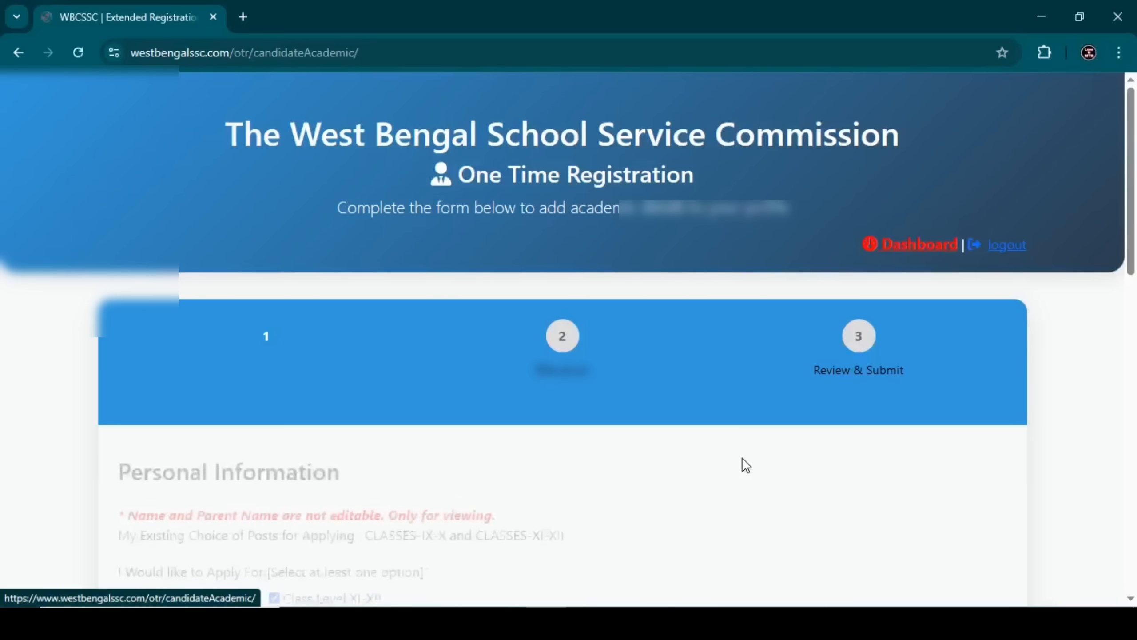
{"action": "scroll", "coordinate": [679, 396], "scroll_direction": "down", "scroll_amount": 2}
{"action": "scroll", "coordinate": [679, 387], "scroll_direction": "down", "scroll_amount": 2}
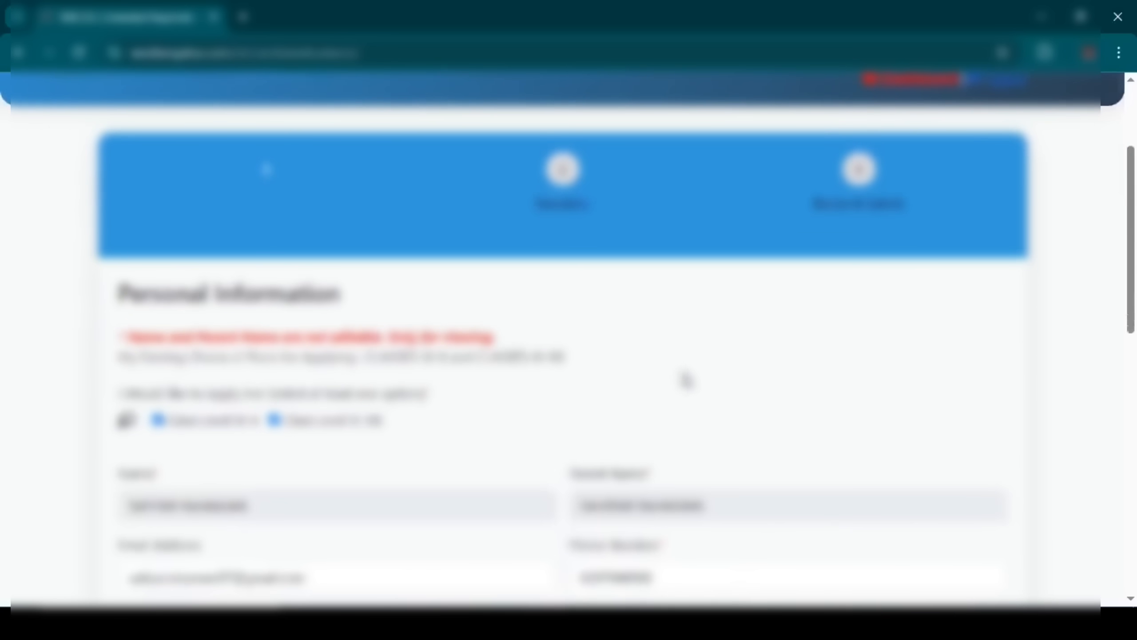
{"action": "scroll", "coordinate": [685, 379], "scroll_direction": "down", "scroll_amount": 2}
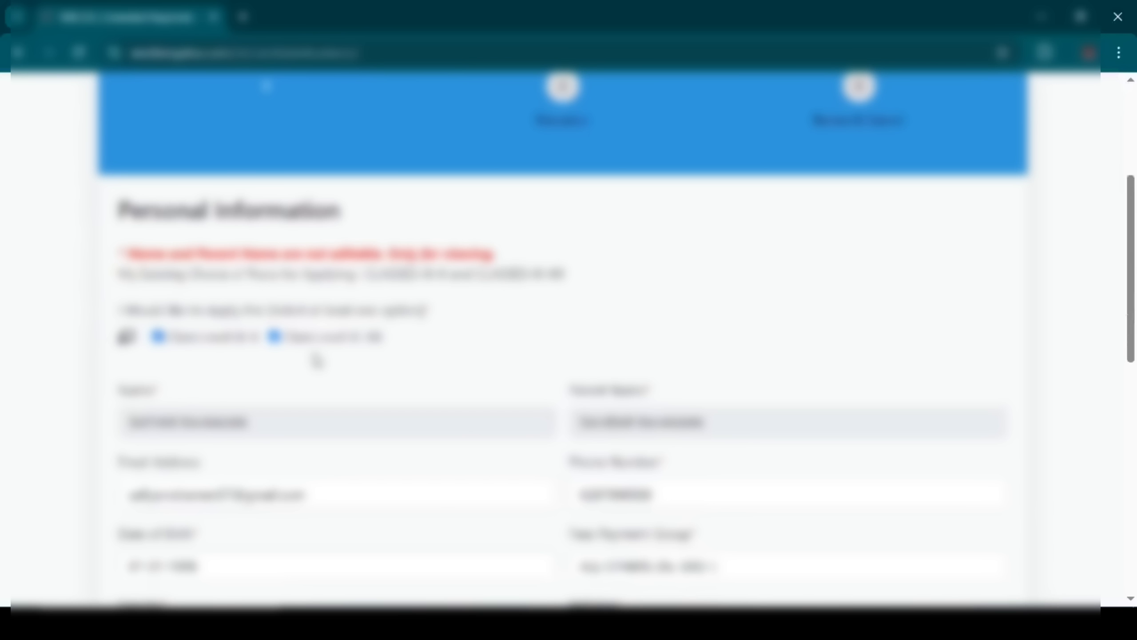
{"action": "scroll", "coordinate": [525, 387], "scroll_direction": "down", "scroll_amount": 10}
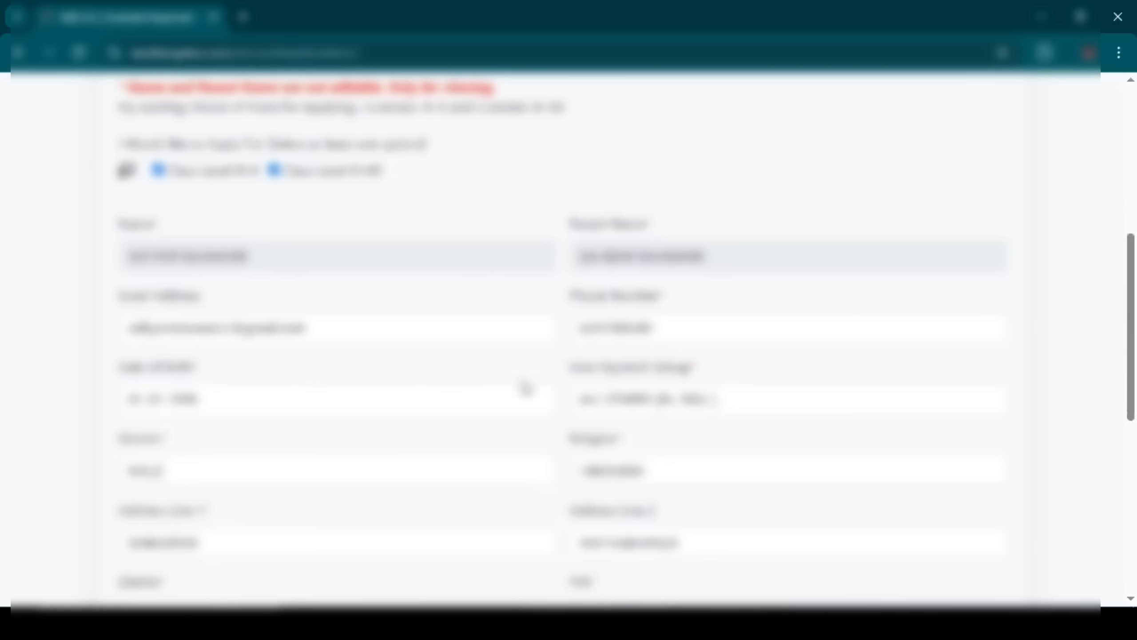
{"action": "scroll", "coordinate": [559, 381], "scroll_direction": "down", "scroll_amount": 2}
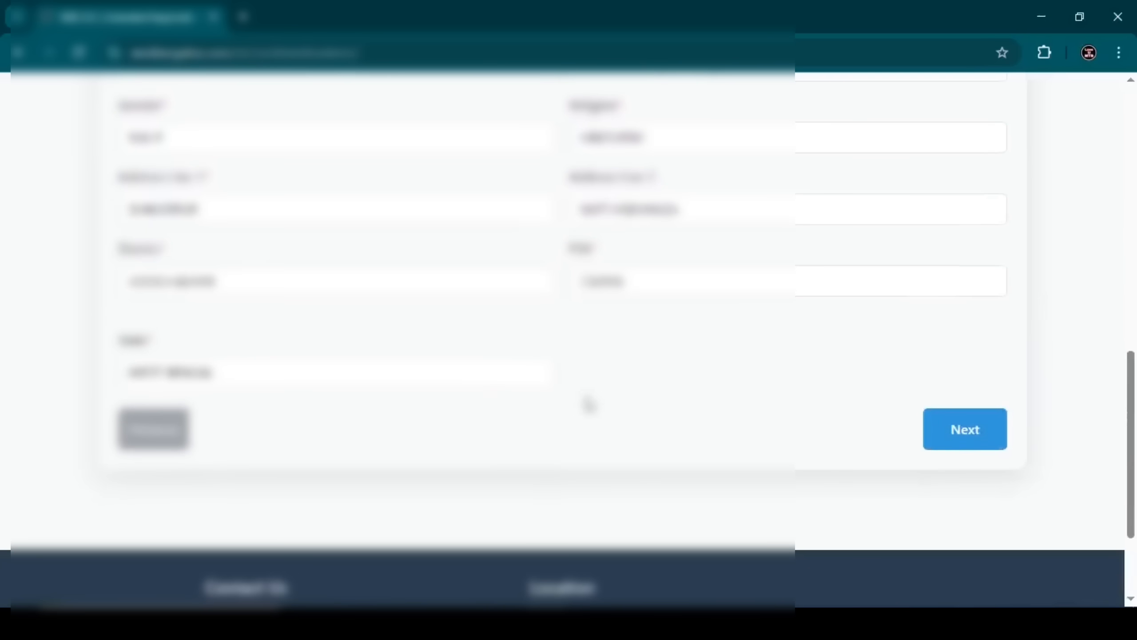
{"action": "left_click", "coordinate": [929, 430]}
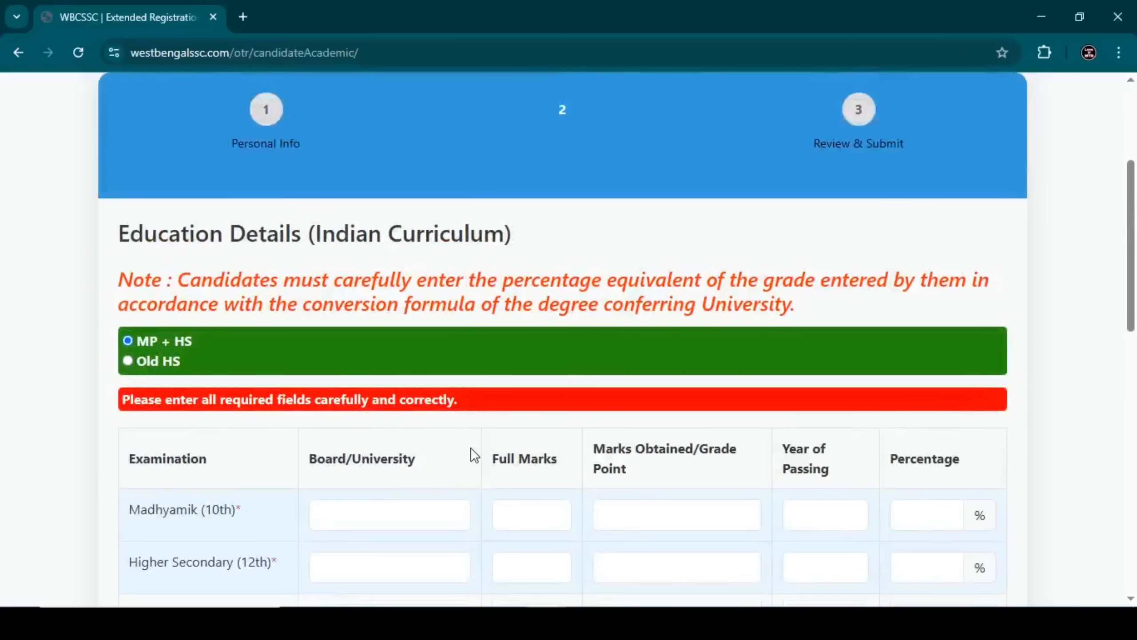
Set the Madhyamik (10th) board to WEST BENGAL BOARD OF MA... from the saved suggestion
{"action": "scroll", "coordinate": [472, 455], "scroll_direction": "down", "scroll_amount": 4}
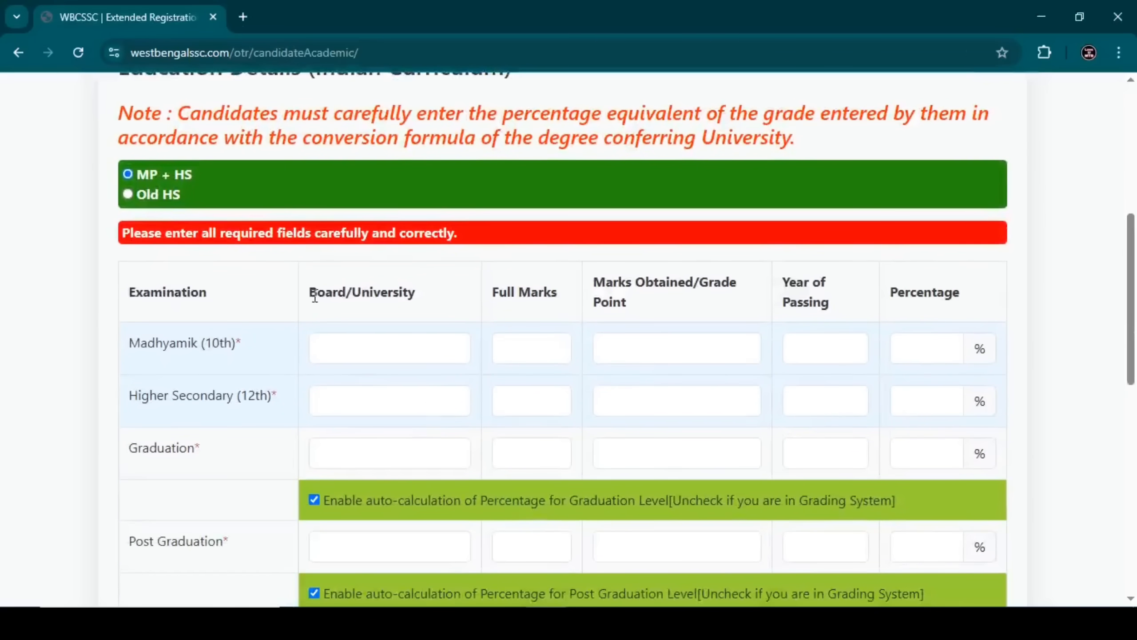
{"action": "left_click_drag", "start_coordinate": [315, 297], "coordinate": [413, 302]}
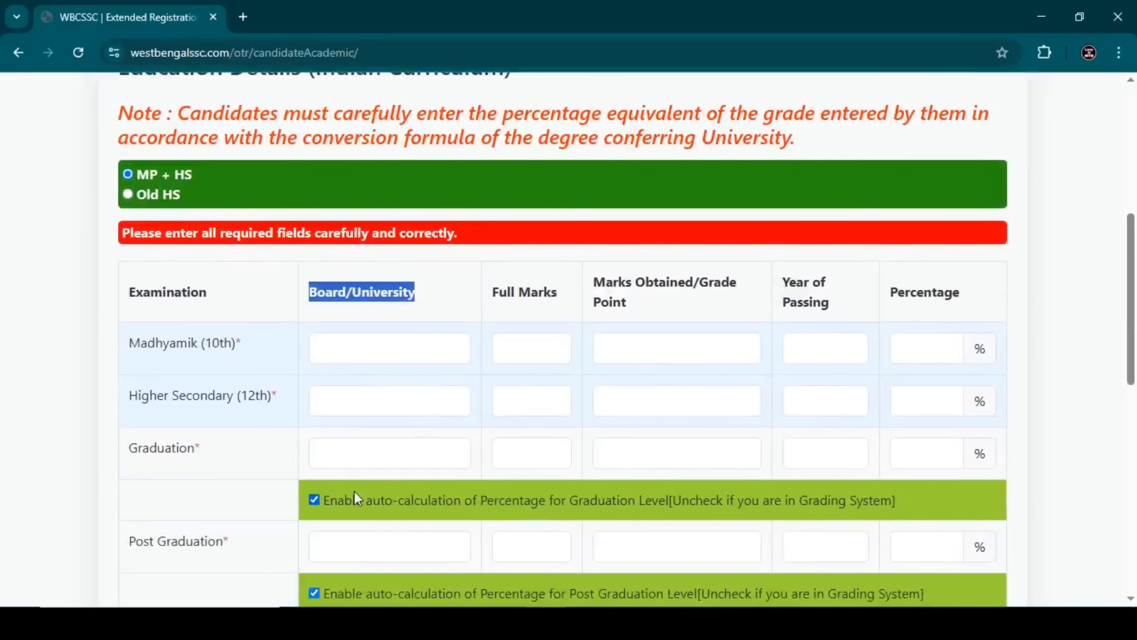
{"action": "left_click_drag", "start_coordinate": [494, 299], "coordinate": [591, 303]}
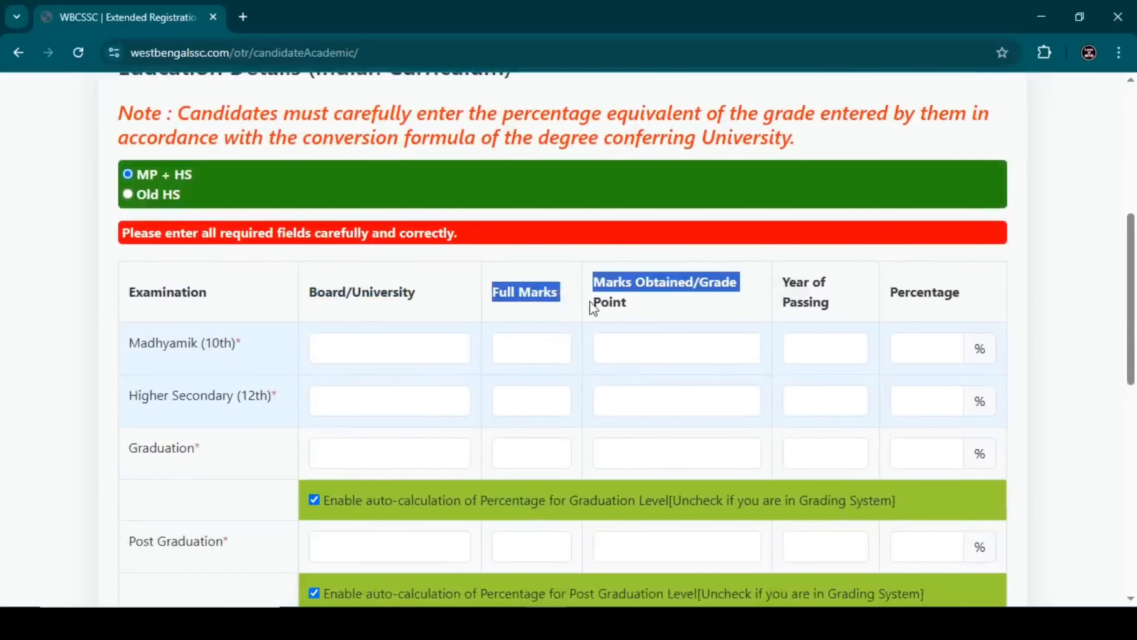
{"action": "left_click_drag", "start_coordinate": [117, 348], "coordinate": [238, 352]}
{"action": "left_click", "coordinate": [238, 353]}
{"action": "left_click", "coordinate": [366, 360]}
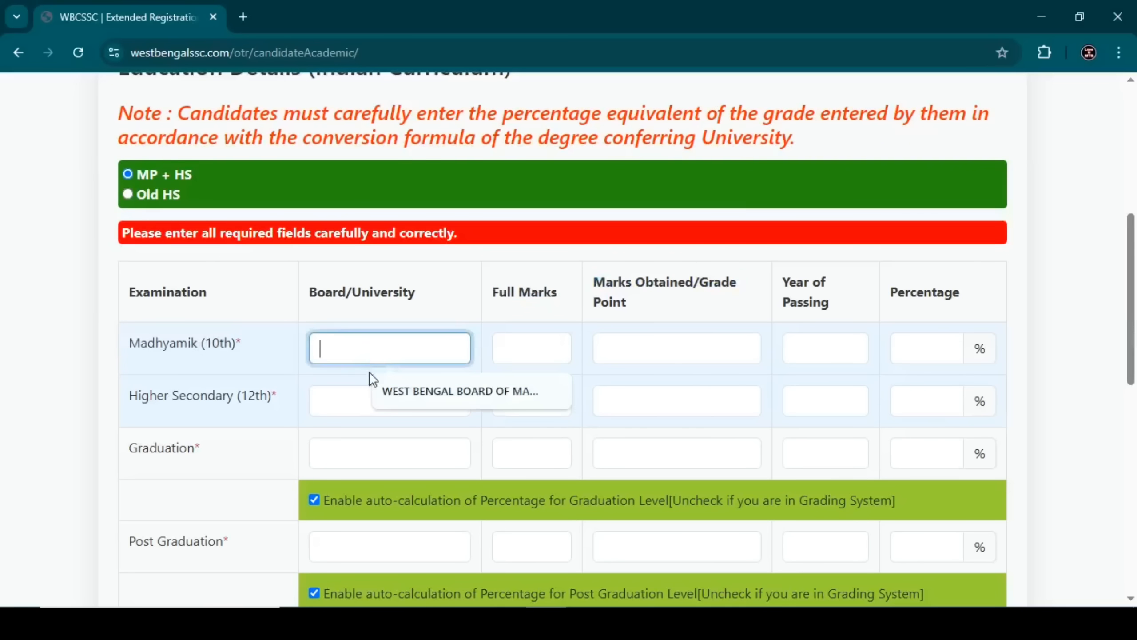
{"action": "left_click", "coordinate": [403, 392]}
{"action": "left_click_drag", "start_coordinate": [242, 344], "coordinate": [131, 349]}
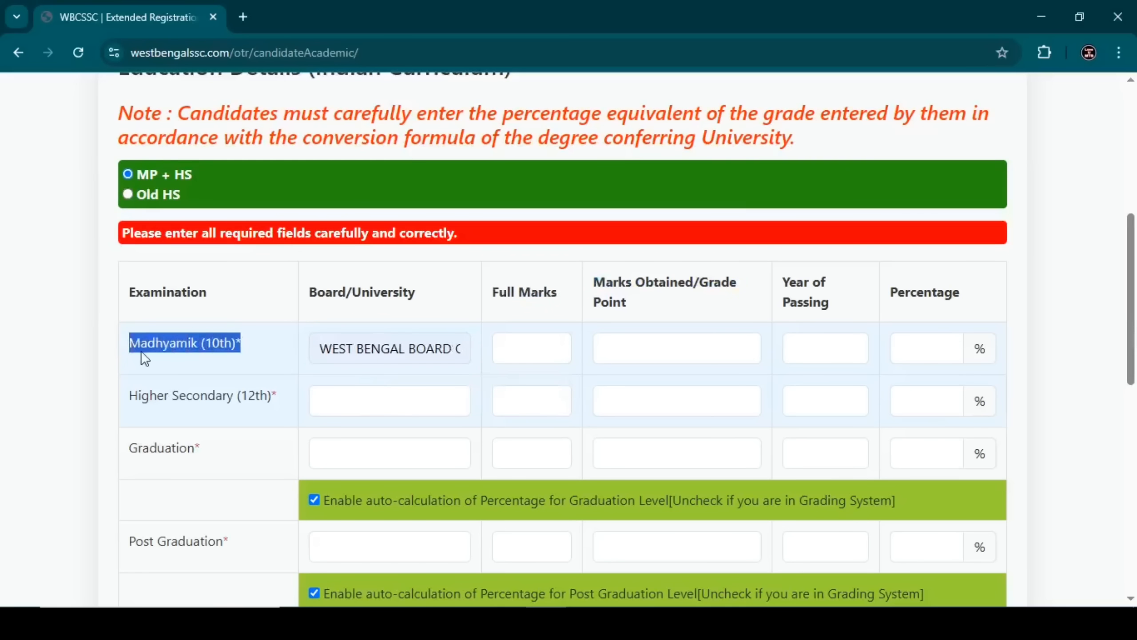
{"action": "left_click", "coordinate": [141, 351]}
Enter Madhyamik full marks 700, marks obtained 500 and year of passing 2014
{"action": "left_click", "coordinate": [527, 354]}
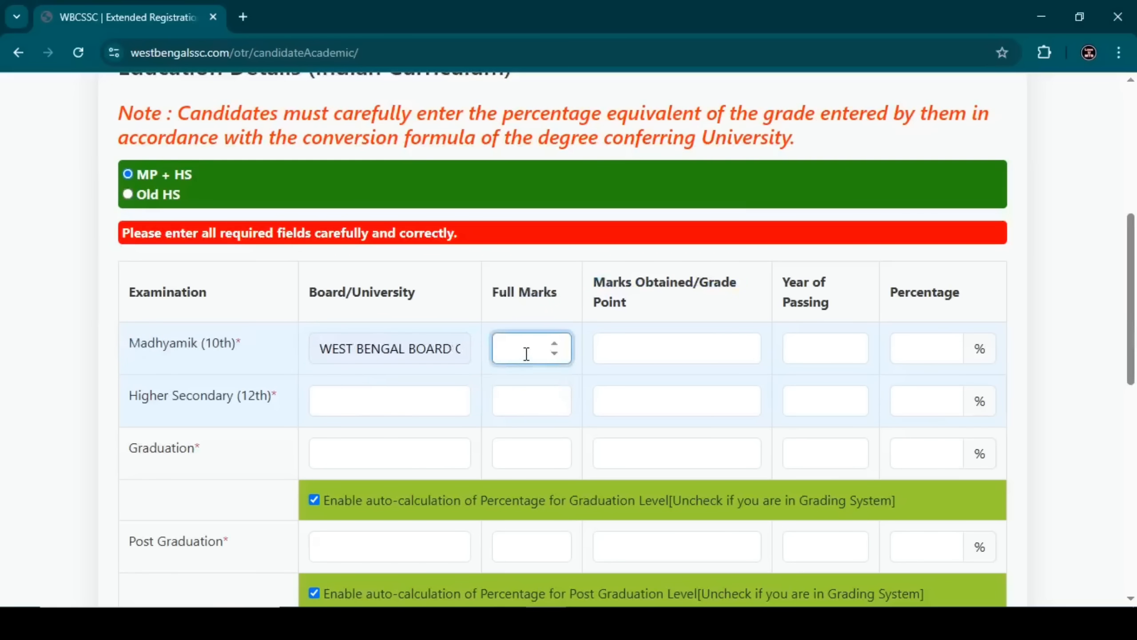
{"action": "type", "text": "700"}
{"action": "left_click", "coordinate": [635, 357]}
{"action": "type", "text": "500"}
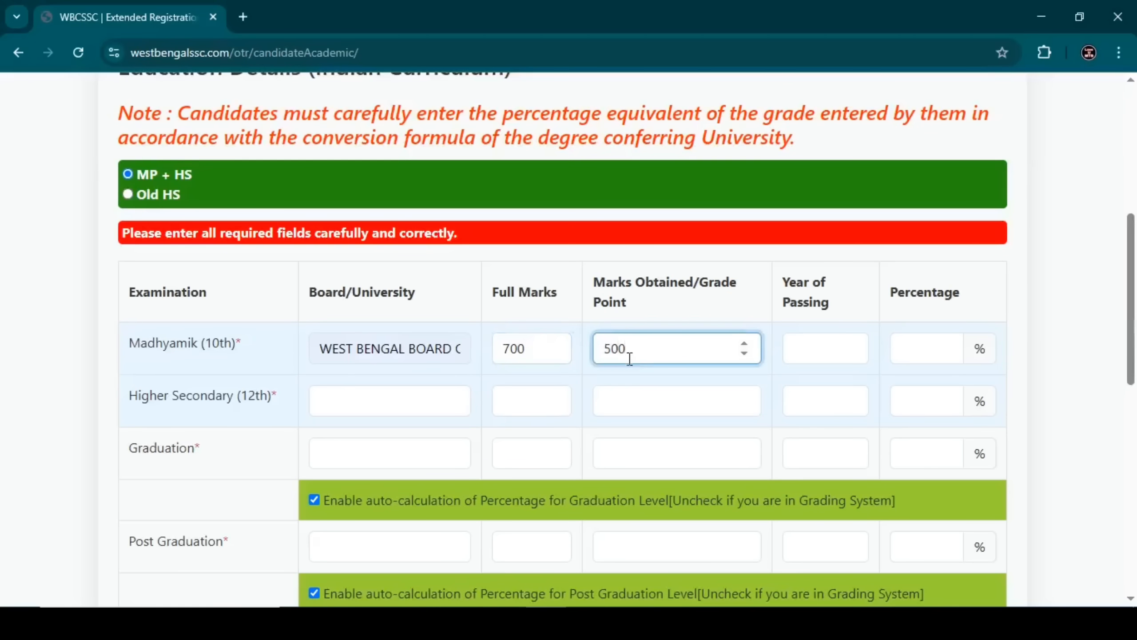
{"action": "left_click", "coordinate": [800, 354]}
{"action": "type", "text": "2014"}
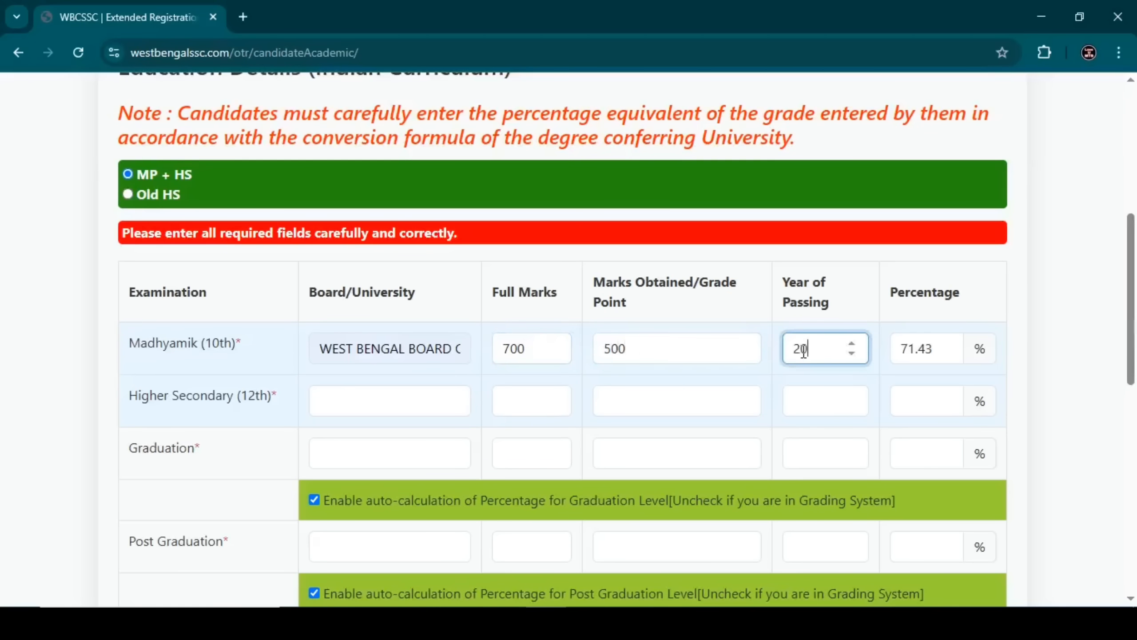
Fill the Higher Secondary, Graduation and Post Graduation rows with board, full marks, marks obtained and passing years 2016, 2019, 2021
{"action": "left_click", "coordinate": [369, 410]}
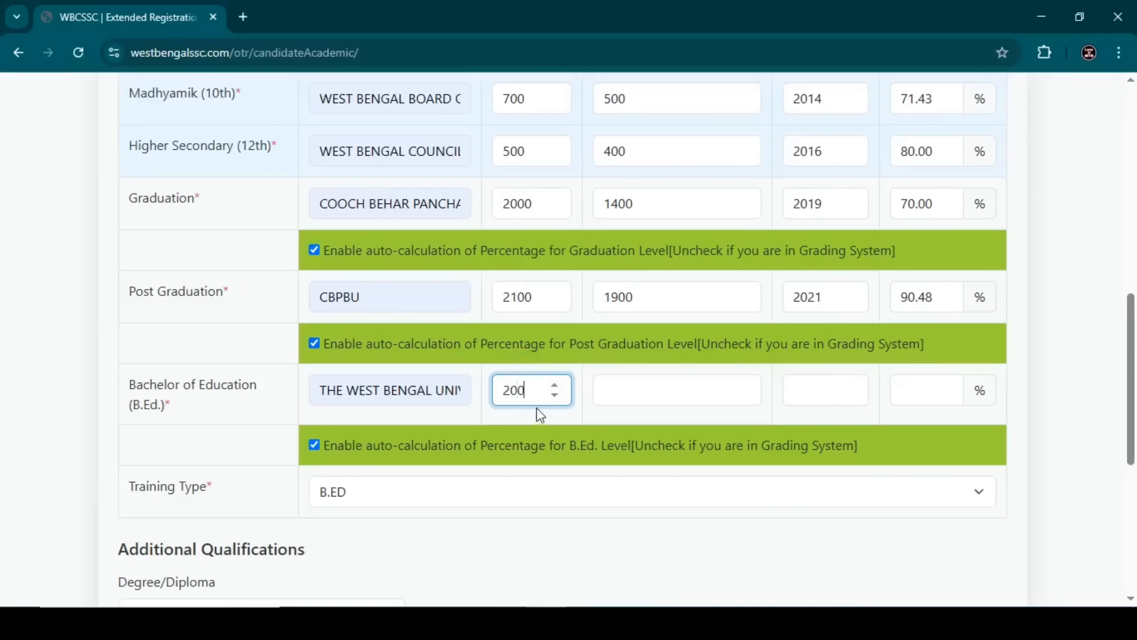
Complete the B.Ed row with 1450 marks obtained and year of passing 2023
{"action": "left_click", "coordinate": [604, 394]}
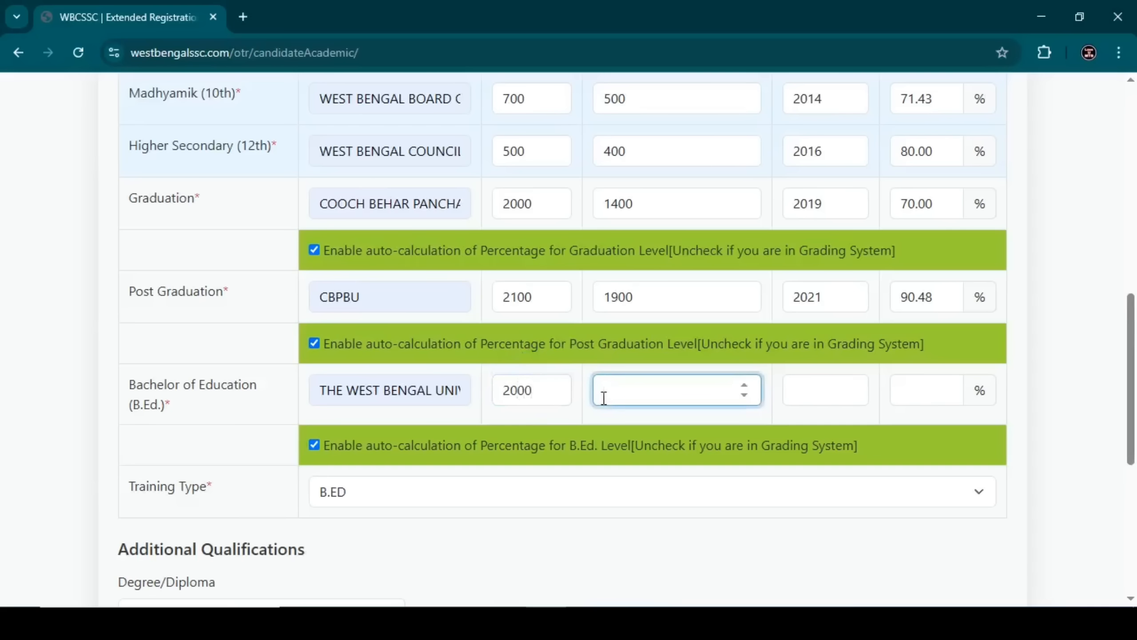
{"action": "type", "text": "1450"}
{"action": "left_click", "coordinate": [794, 398]}
{"action": "type", "text": "2"}
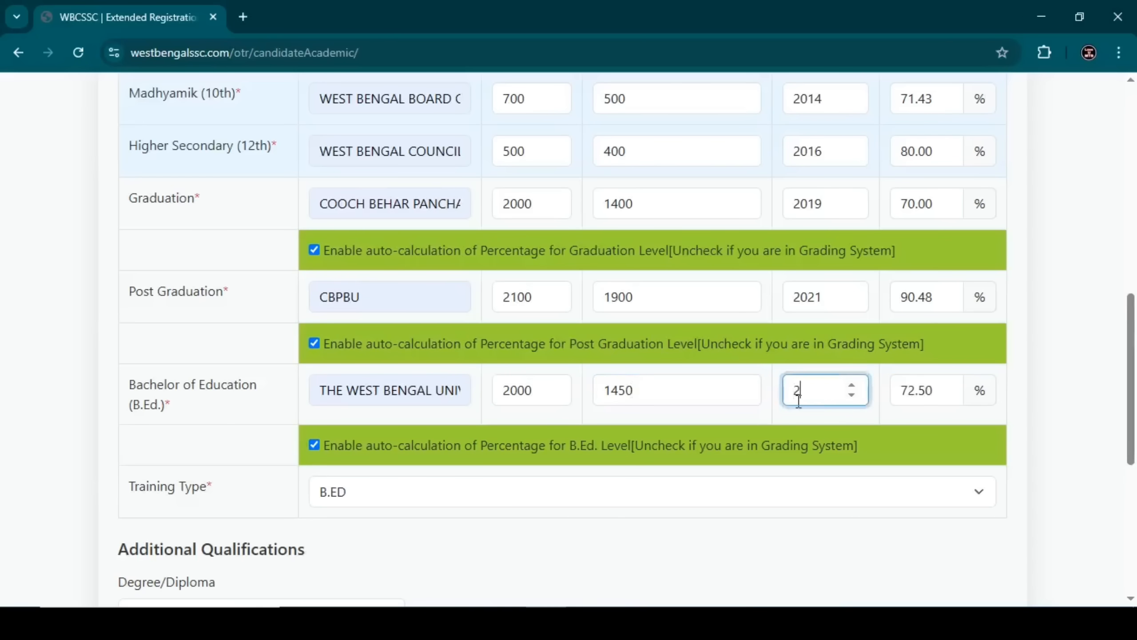
{"action": "type", "text": "023"}
Set the training type to B.ED
{"action": "left_click", "coordinate": [419, 495]}
{"action": "left_click", "coordinate": [420, 496]}
{"action": "left_click", "coordinate": [419, 496]}
{"action": "left_click", "coordinate": [420, 496]}
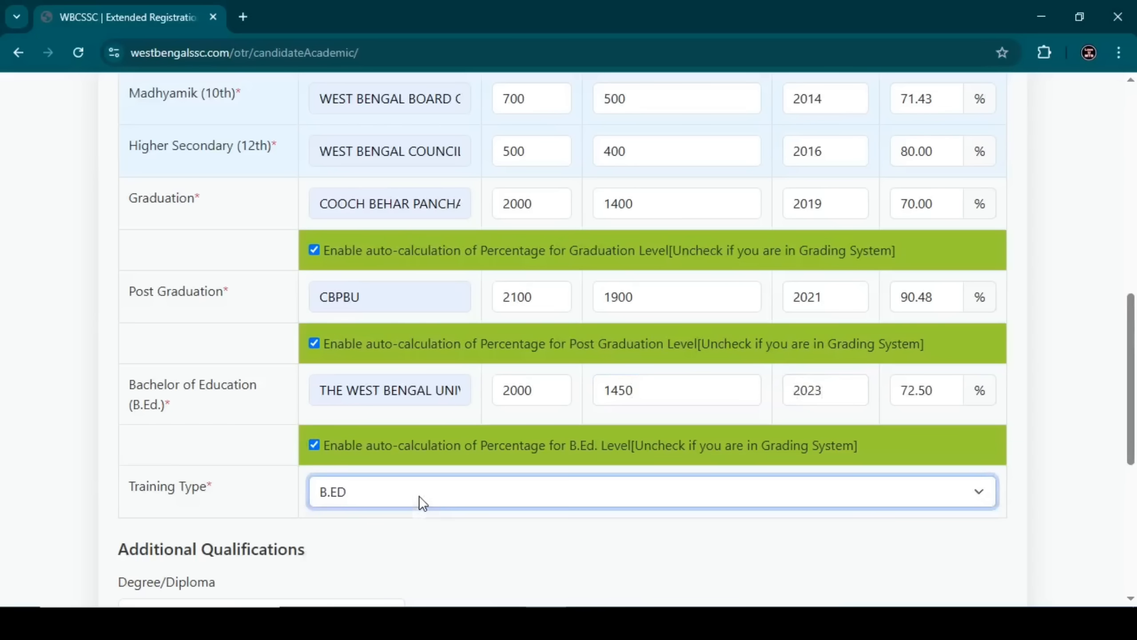
Enter D EL ED as the additional Degree/Diploma qualification
{"action": "scroll", "coordinate": [420, 496], "scroll_direction": "down", "scroll_amount": 2}
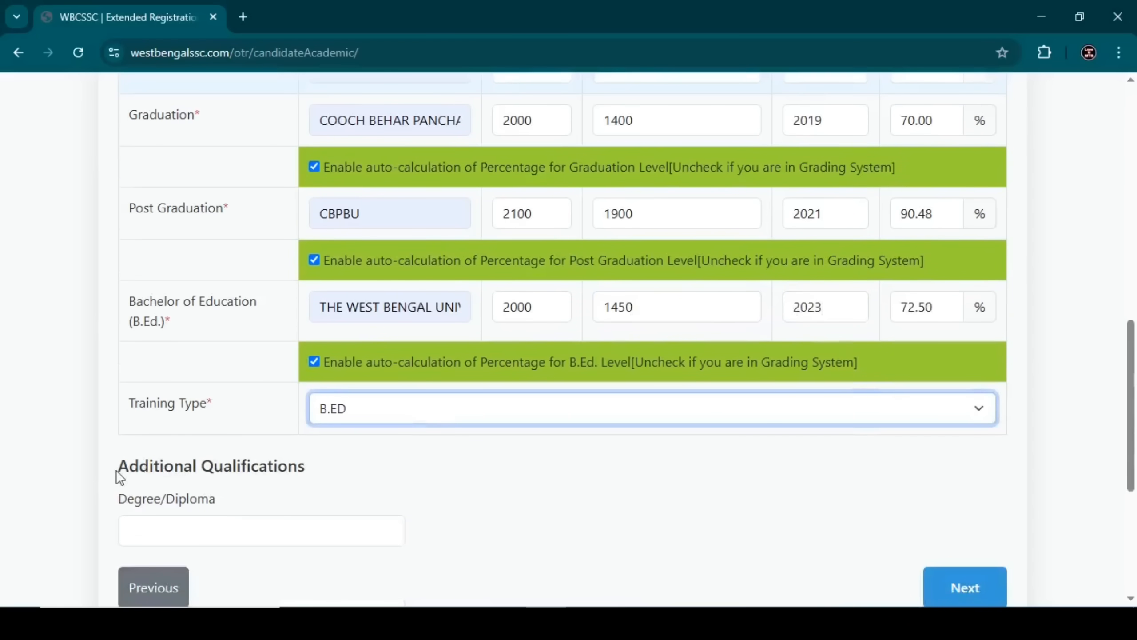
{"action": "left_click_drag", "start_coordinate": [115, 469], "coordinate": [306, 470]}
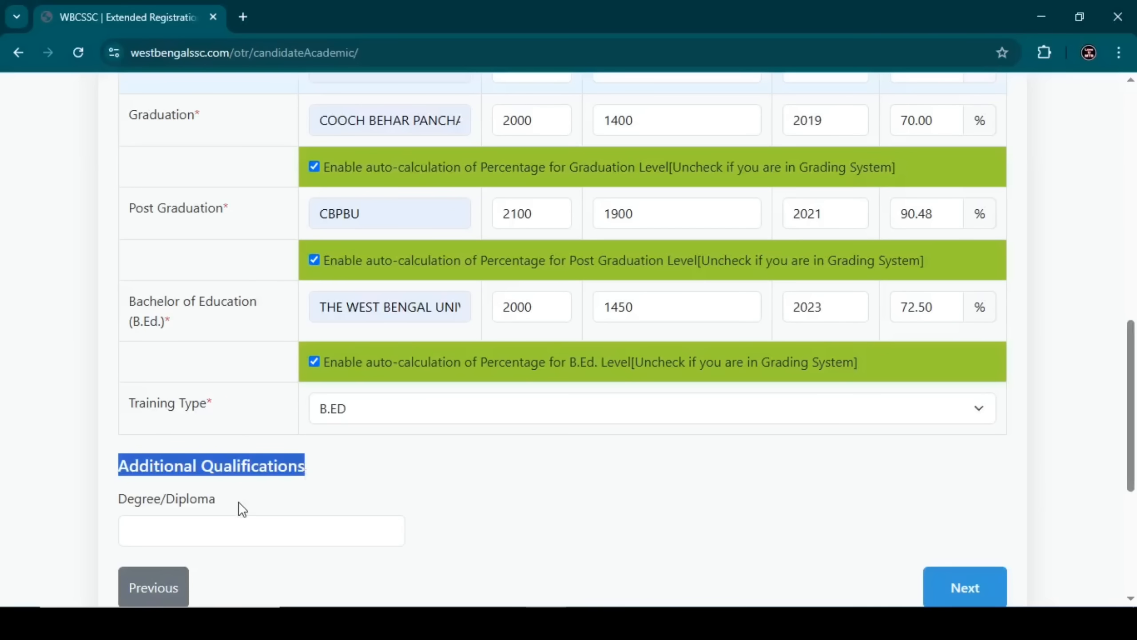
{"action": "left_click", "coordinate": [211, 511]}
{"action": "left_click_drag", "start_coordinate": [122, 500], "coordinate": [203, 497]}
{"action": "left_click", "coordinate": [127, 498]}
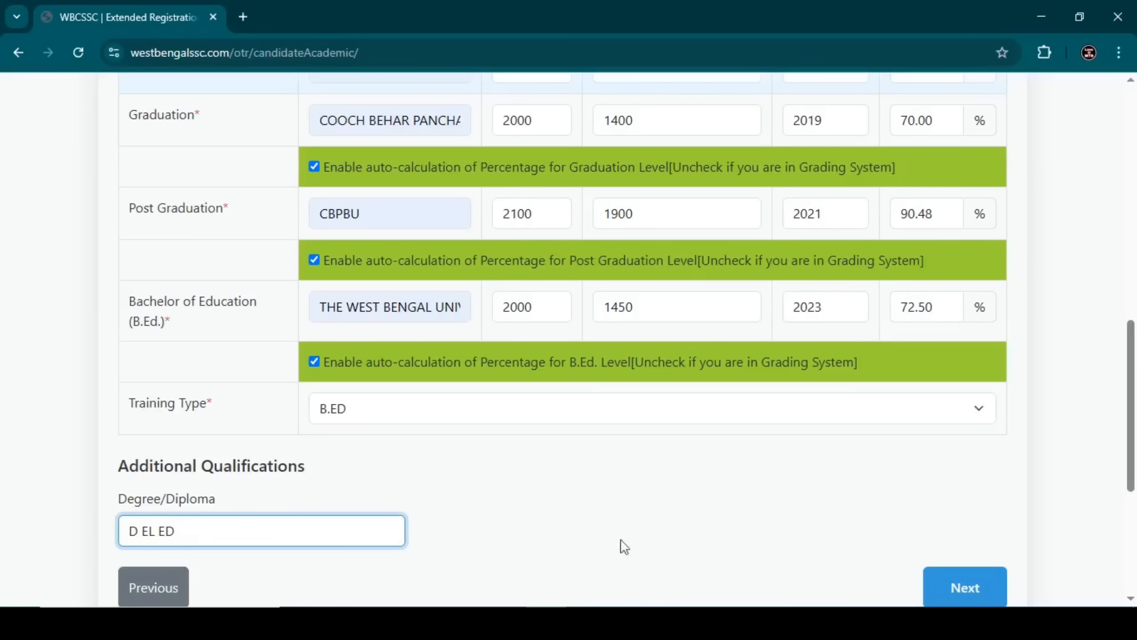
Continue to the profile review, tick the accuracy certification and submit the profile form, confirming the submission
{"action": "scroll", "coordinate": [941, 531], "scroll_direction": "down", "scroll_amount": 2}
{"action": "left_click", "coordinate": [969, 522]}
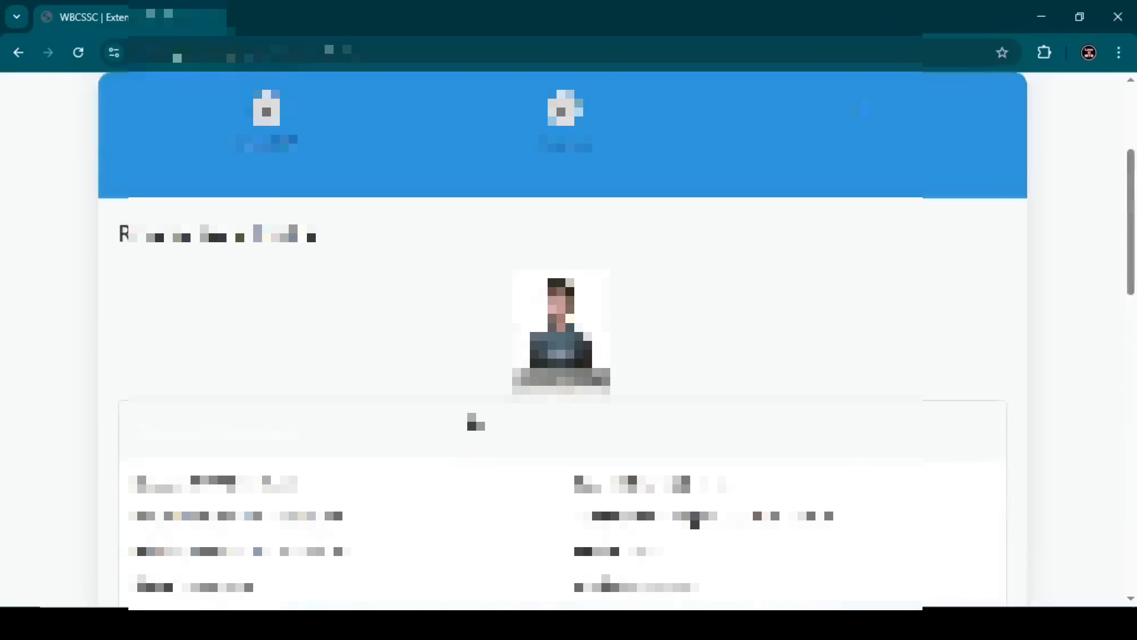
{"action": "scroll", "coordinate": [493, 412], "scroll_direction": "down", "scroll_amount": 3}
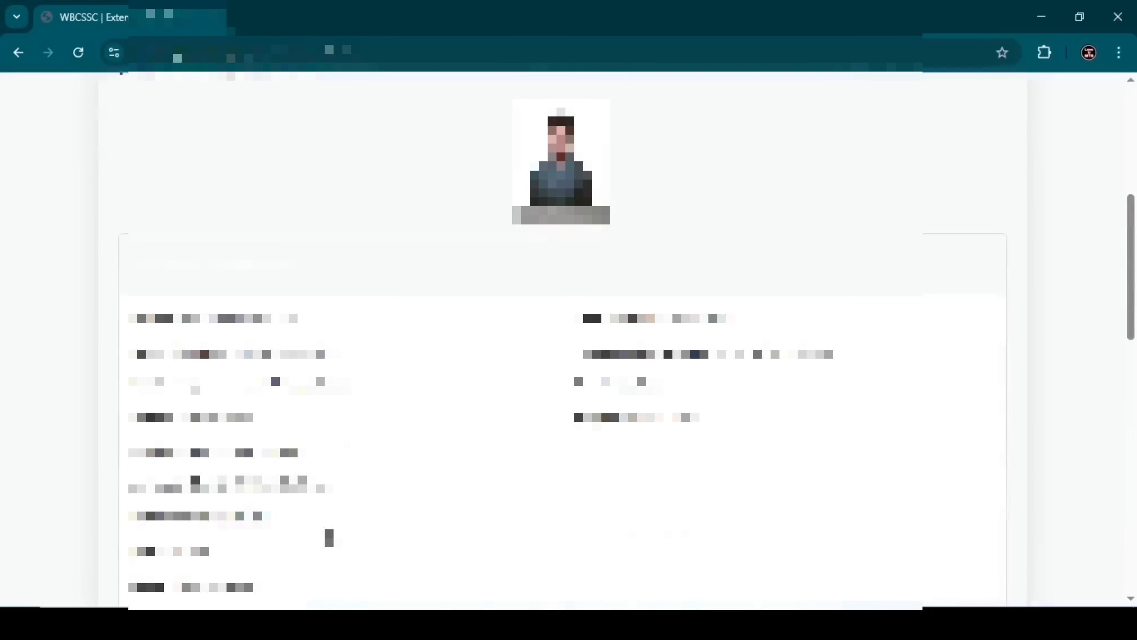
{"action": "scroll", "coordinate": [569, 340], "scroll_direction": "down", "scroll_amount": 5}
{"action": "scroll", "coordinate": [72, 406], "scroll_direction": "down", "scroll_amount": 12}
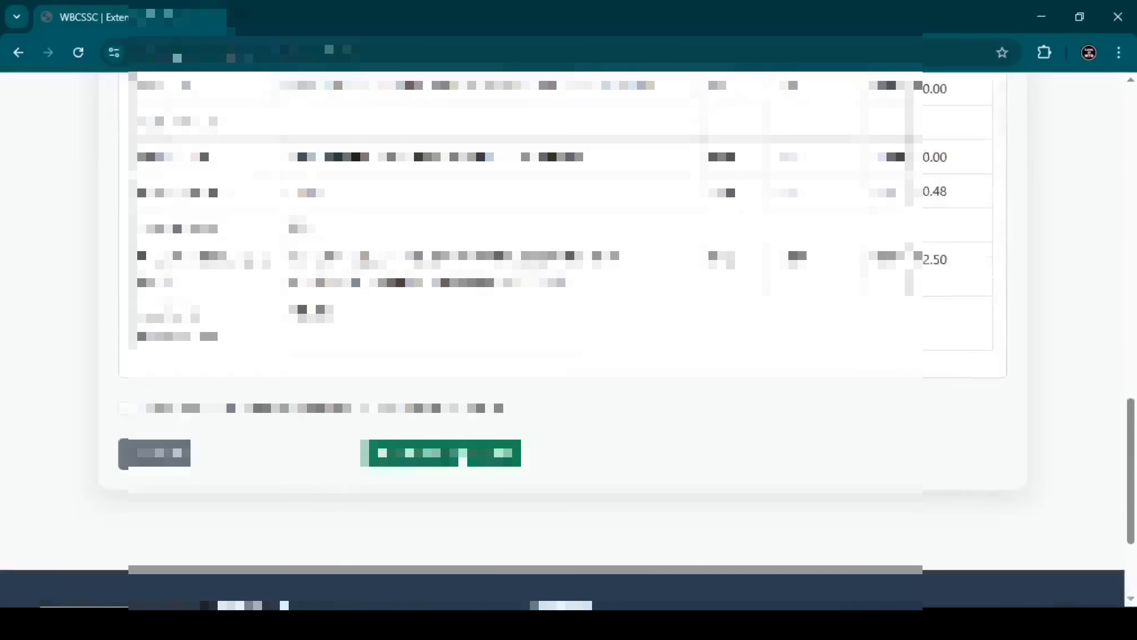
{"action": "left_click", "coordinate": [126, 326]}
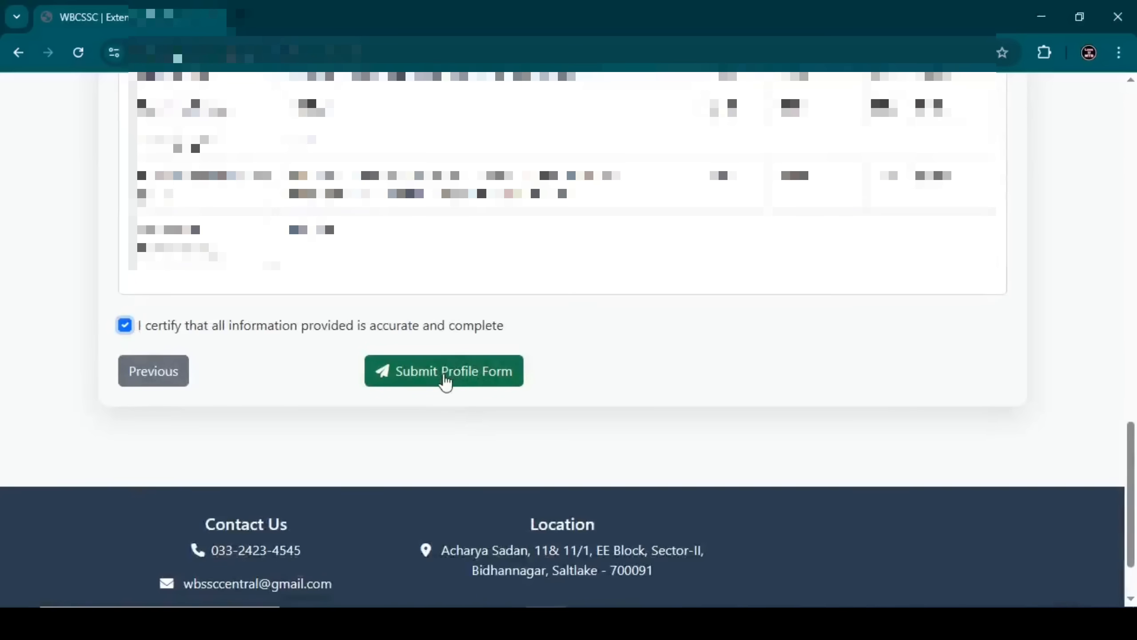
{"action": "left_click", "coordinate": [446, 382]}
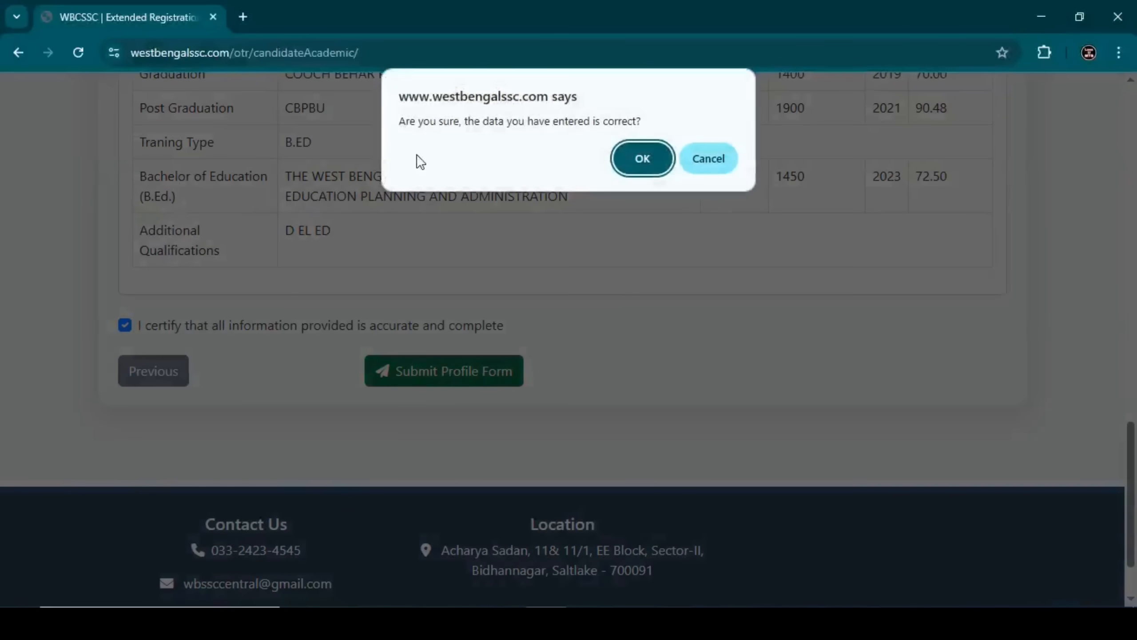
{"action": "left_click", "coordinate": [638, 159]}
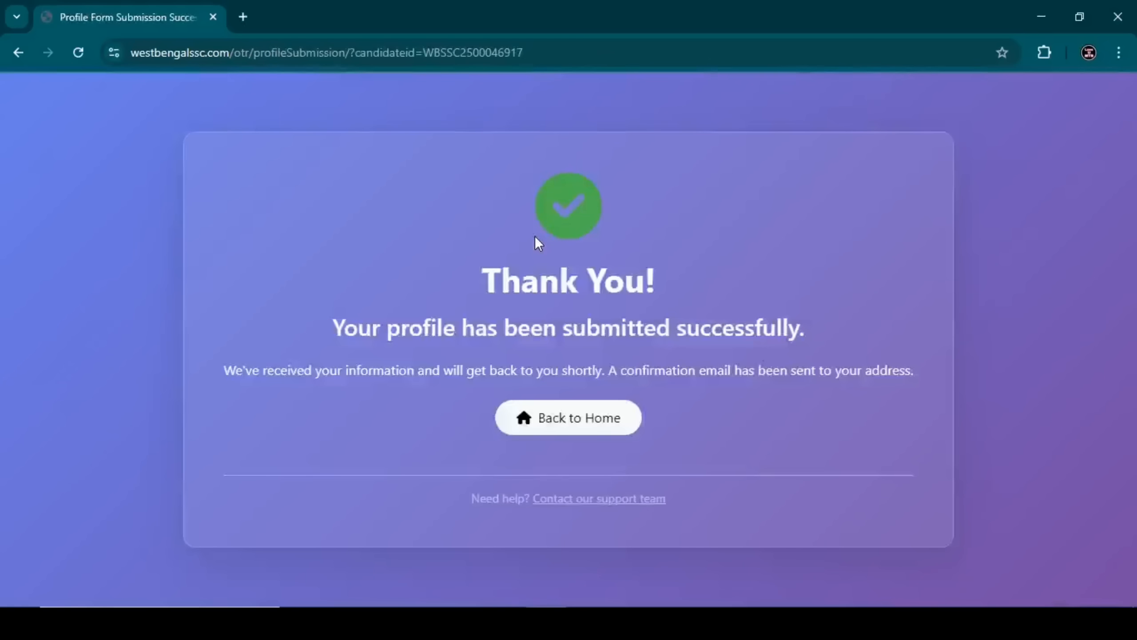
Return to the dashboard and finalize the profile submission, confirming the finalization warning
{"action": "left_click", "coordinate": [554, 412]}
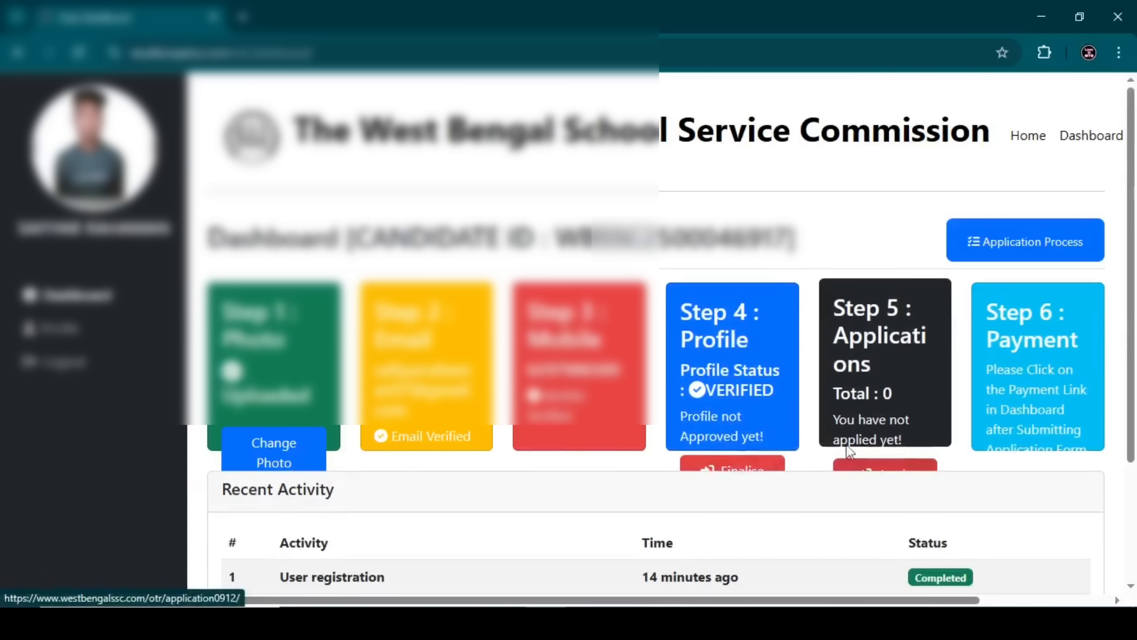
{"action": "left_click", "coordinate": [738, 468]}
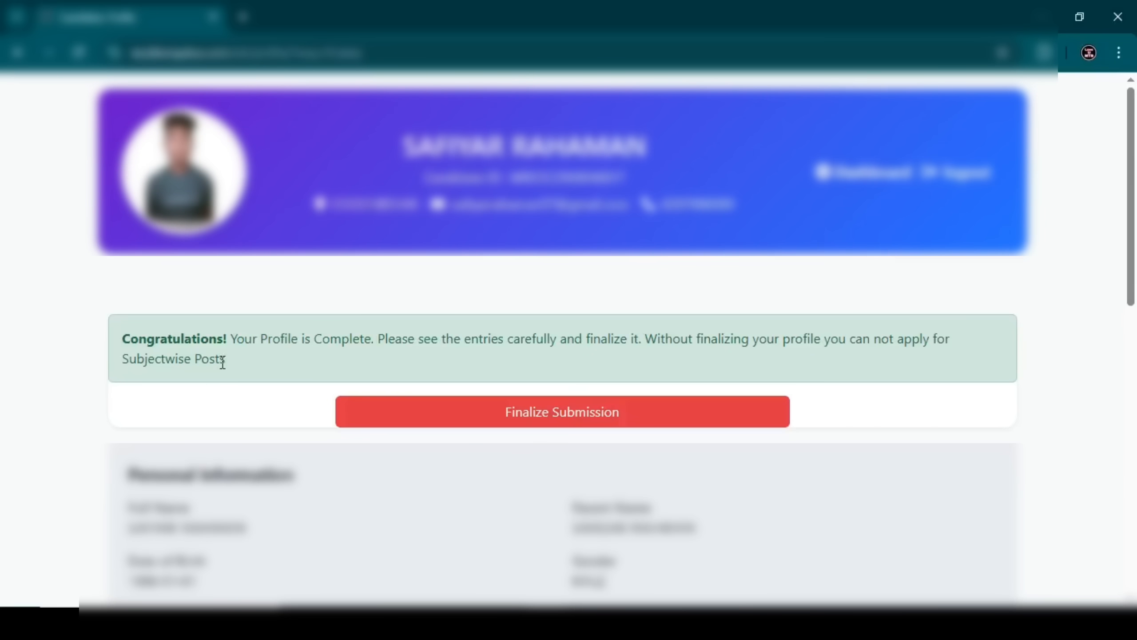
{"action": "left_click", "coordinate": [489, 413]}
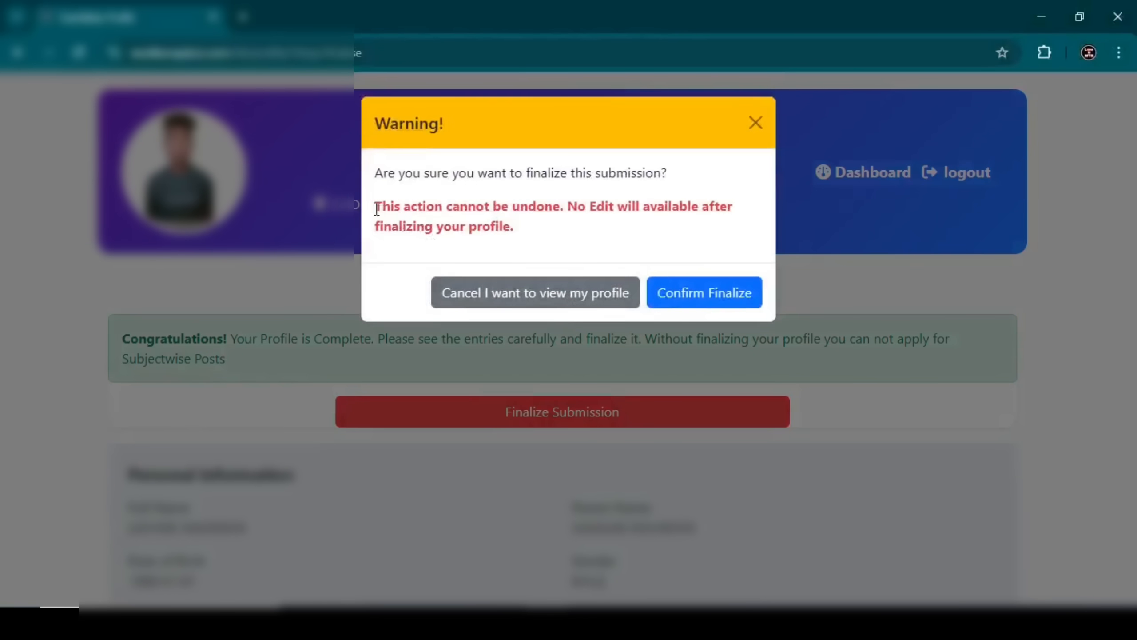
{"action": "left_click_drag", "start_coordinate": [376, 207], "coordinate": [588, 231]}
{"action": "left_click", "coordinate": [537, 232]}
{"action": "left_click", "coordinate": [702, 295]}
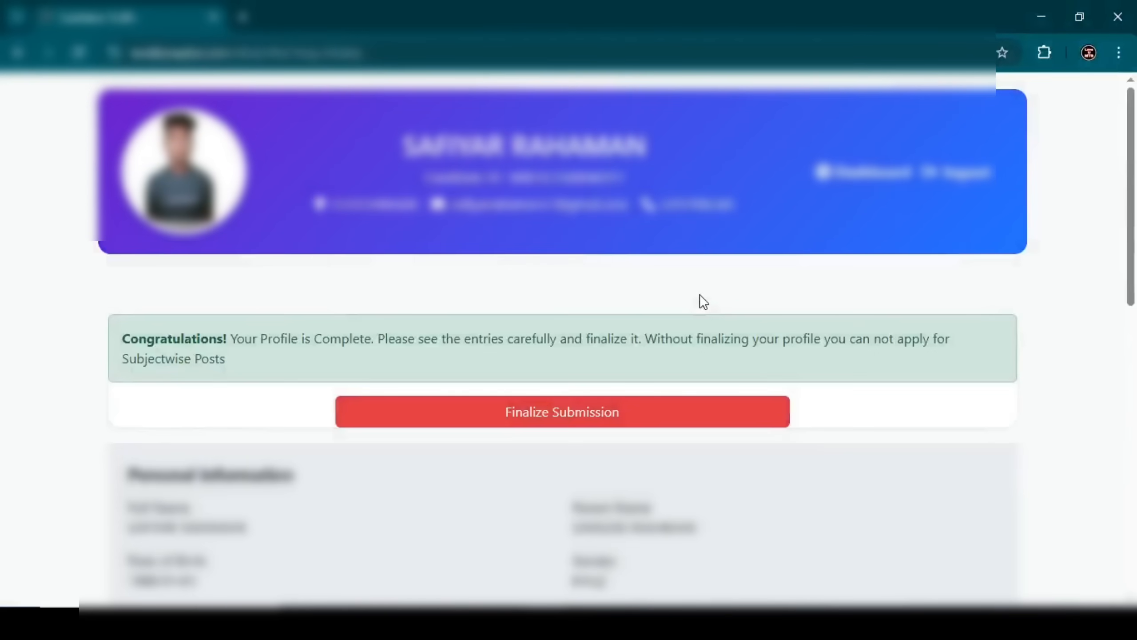
Open the application details form and set the class level to Class Level IX-X
{"action": "left_click_drag", "start_coordinate": [475, 242], "coordinate": [713, 254]}
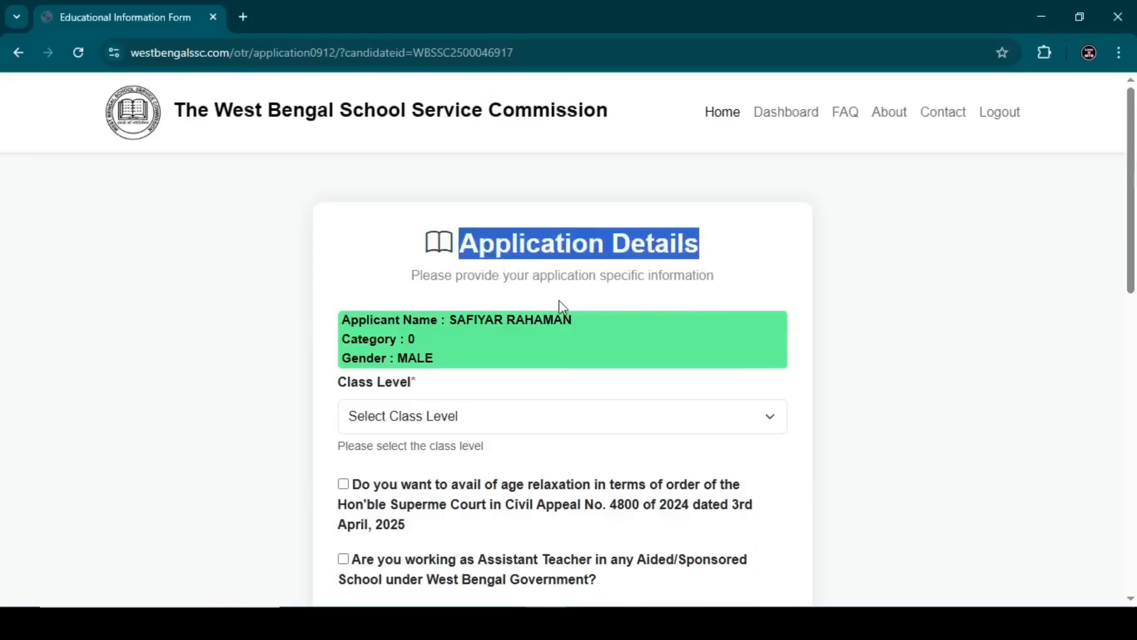
{"action": "scroll", "coordinate": [559, 301], "scroll_direction": "down", "scroll_amount": 2}
{"action": "scroll", "coordinate": [578, 290], "scroll_direction": "up", "scroll_amount": 1}
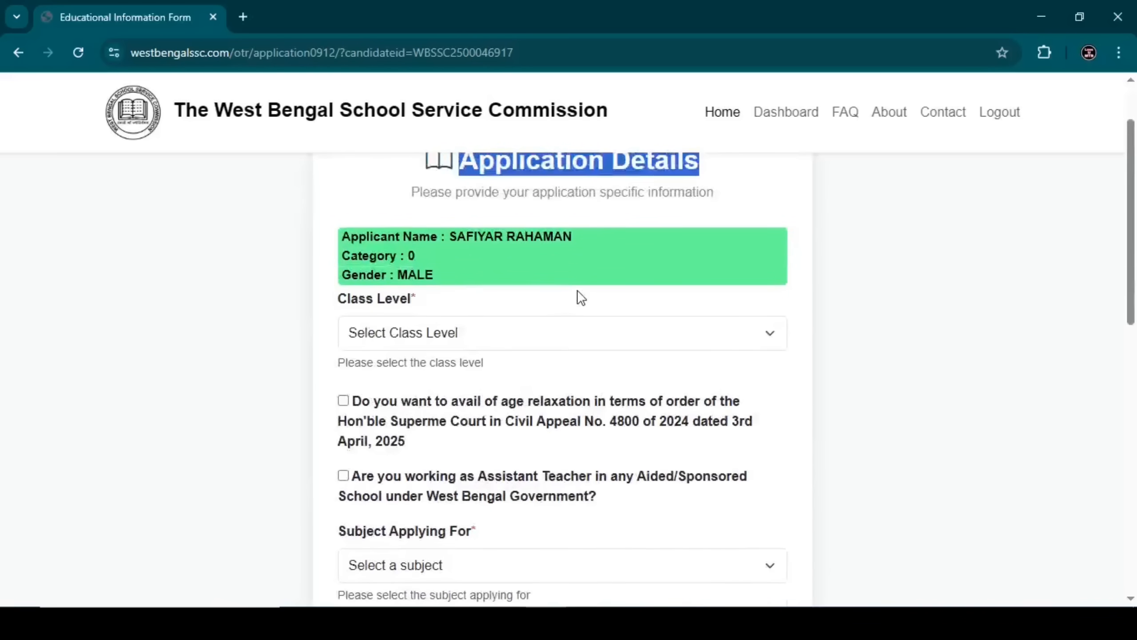
{"action": "scroll", "coordinate": [581, 297], "scroll_direction": "down", "scroll_amount": 1}
{"action": "left_click_drag", "start_coordinate": [341, 175], "coordinate": [410, 174]}
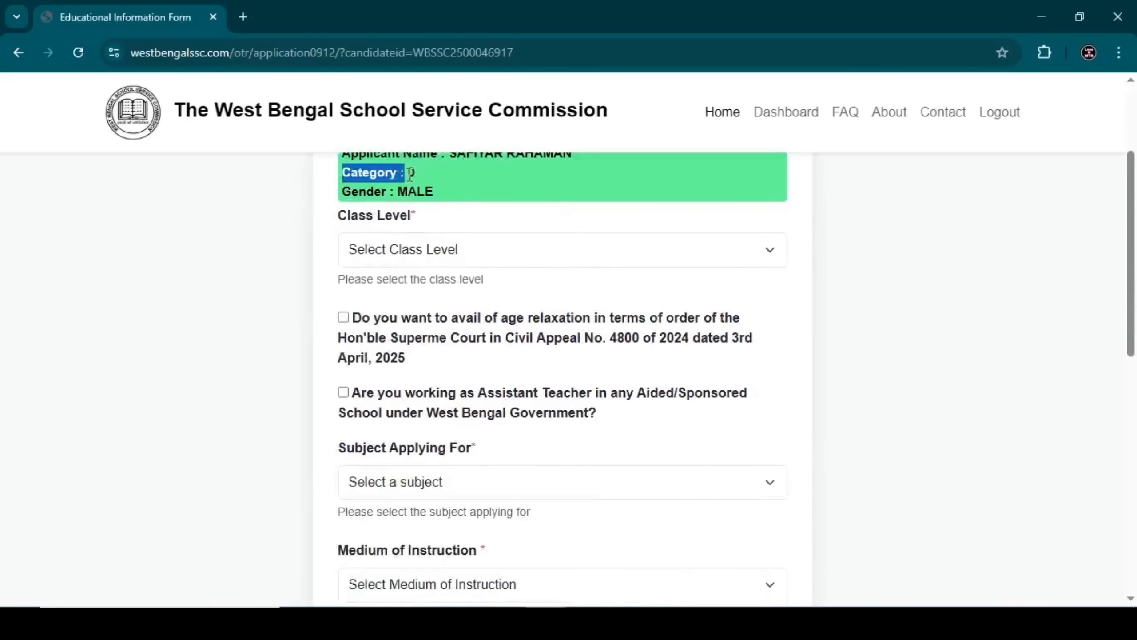
{"action": "left_click", "coordinate": [423, 172]}
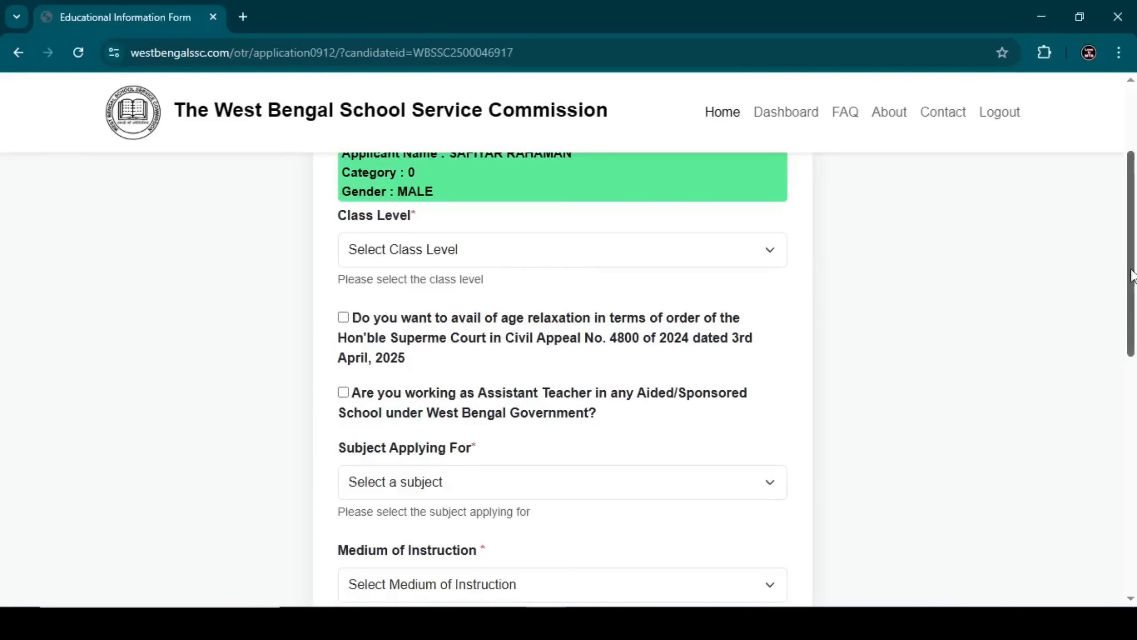
{"action": "left_click_drag", "start_coordinate": [1132, 275], "coordinate": [1132, 264]}
{"action": "left_click", "coordinate": [401, 288]}
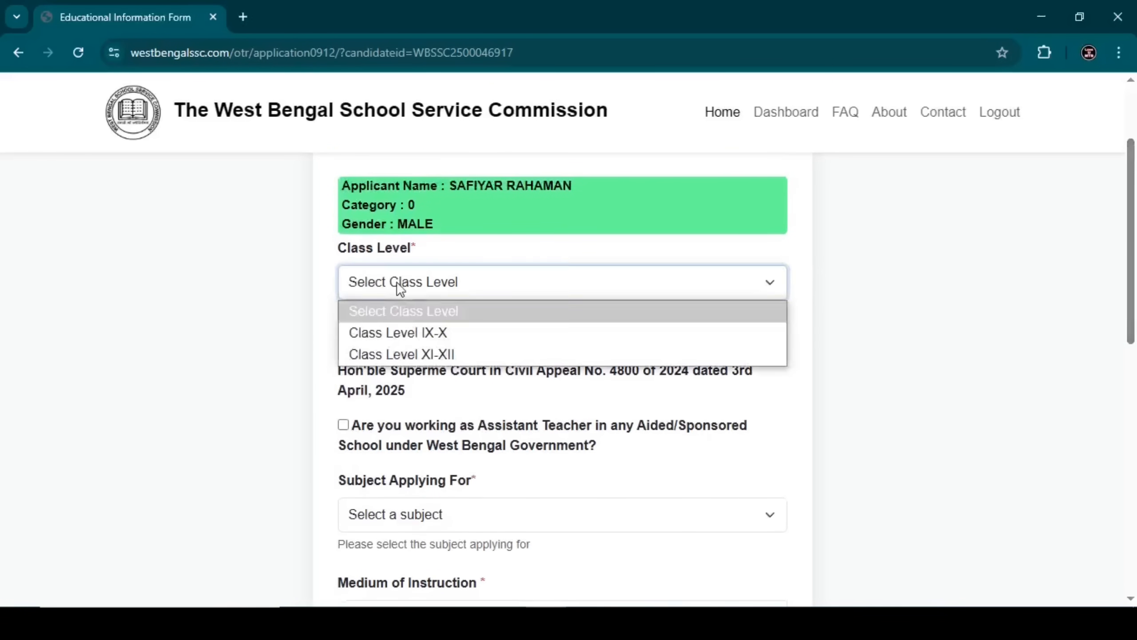
{"action": "left_click", "coordinate": [403, 334]}
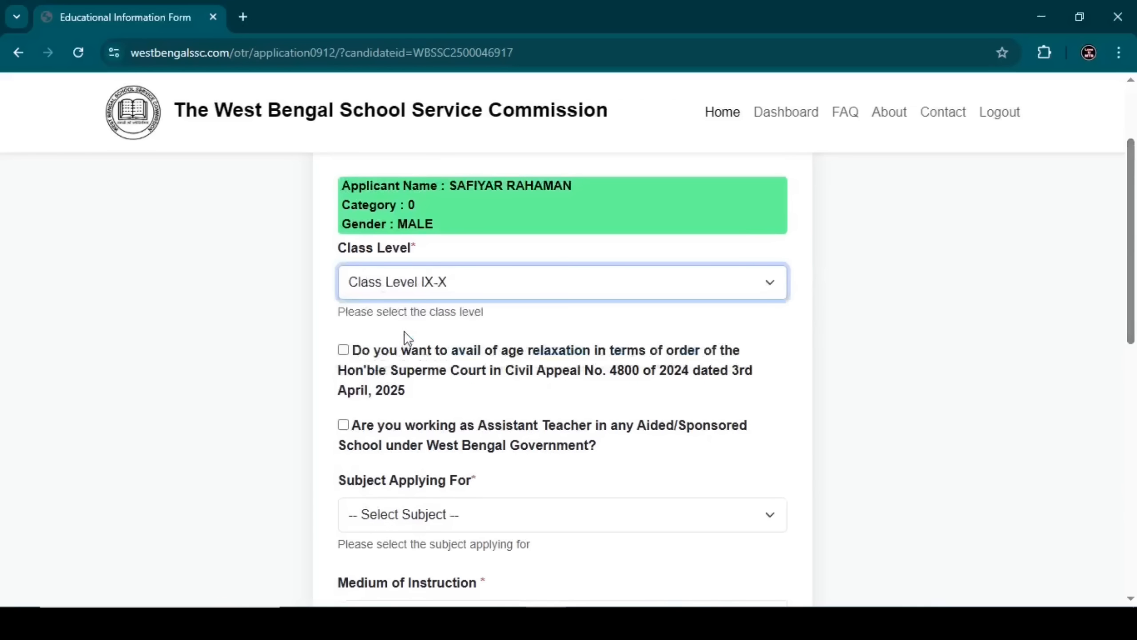
Toggle the age relaxation option on and off to inspect the Old Roll Number field it reveals
{"action": "left_click", "coordinate": [343, 350]}
{"action": "left_click_drag", "start_coordinate": [354, 350], "coordinate": [702, 360]}
{"action": "left_click_drag", "start_coordinate": [735, 372], "coordinate": [418, 402]}
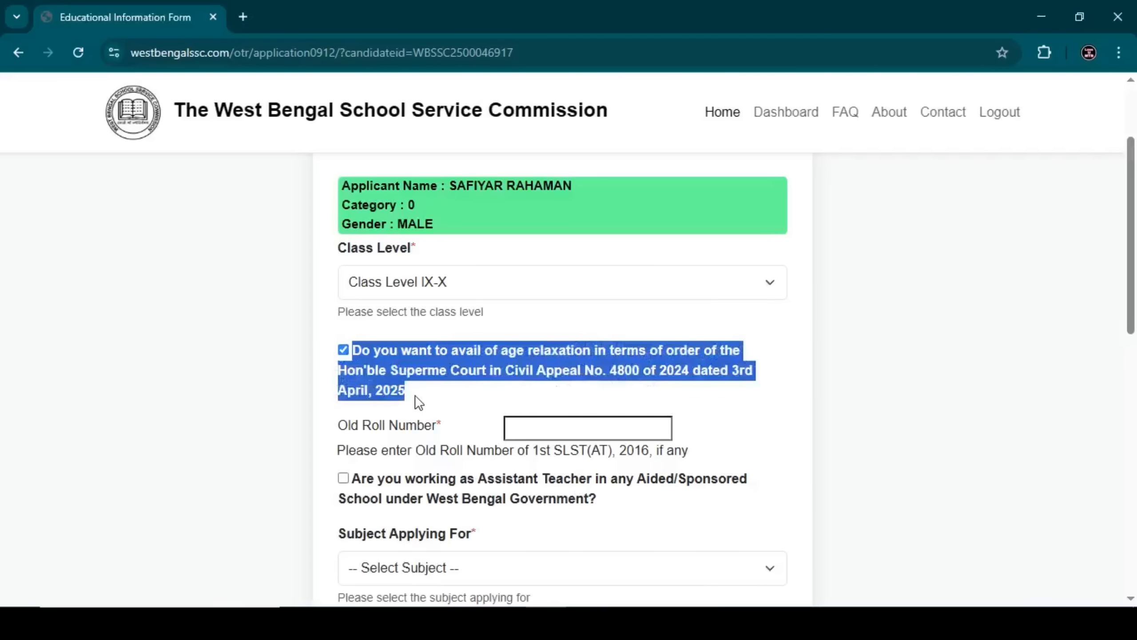
{"action": "left_click", "coordinate": [418, 403]}
{"action": "left_click", "coordinate": [398, 385]}
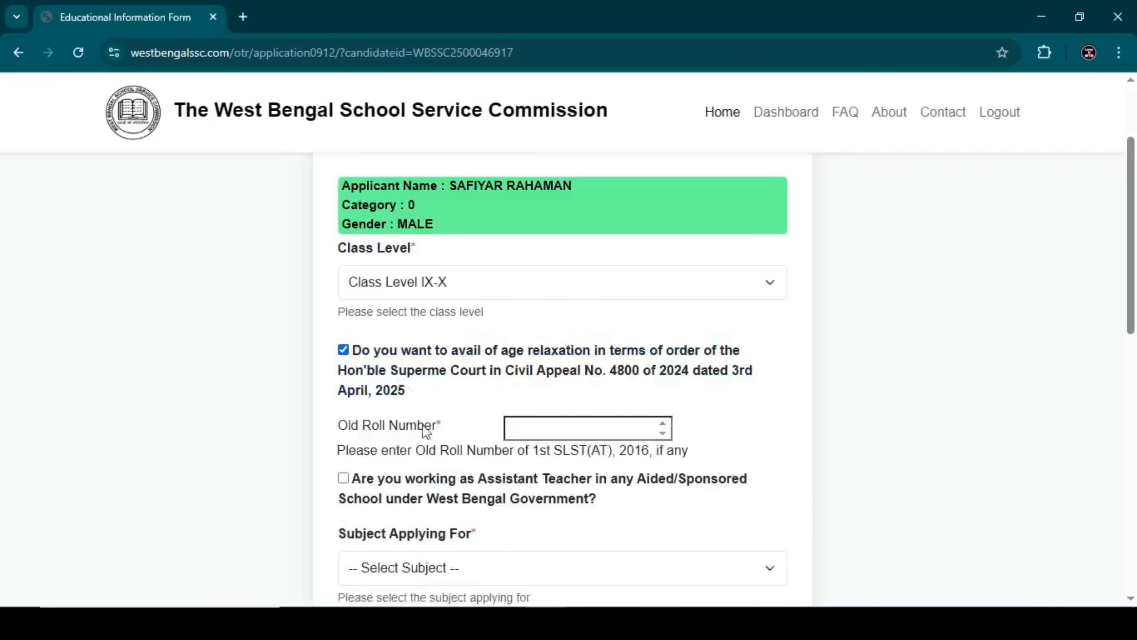
{"action": "left_click_drag", "start_coordinate": [337, 431], "coordinate": [448, 428]}
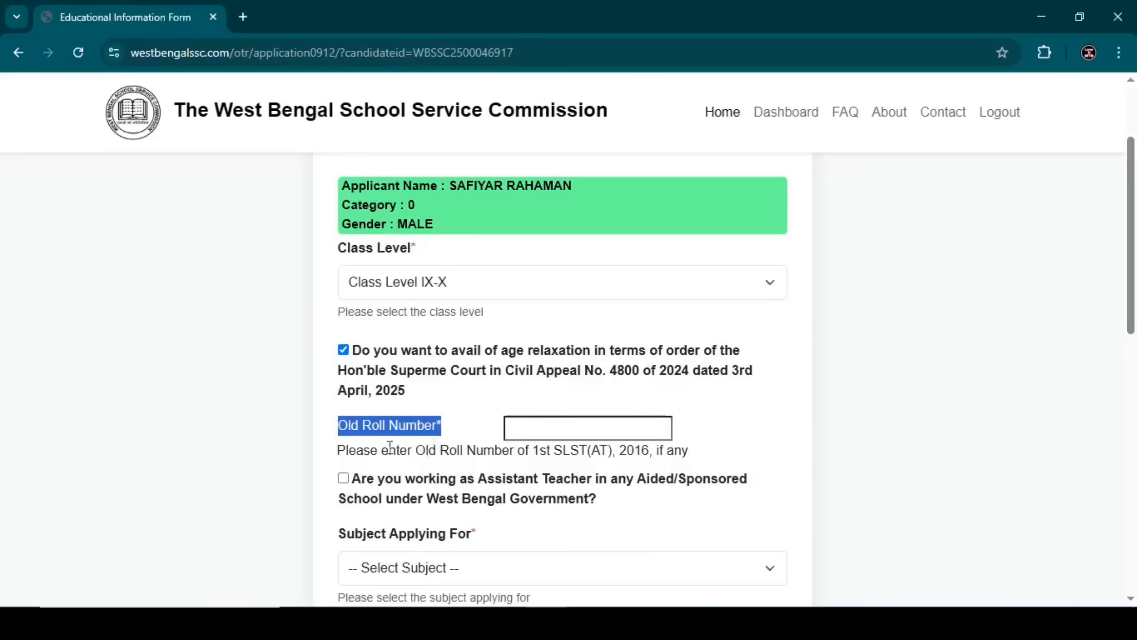
{"action": "left_click_drag", "start_coordinate": [328, 452], "coordinate": [686, 450]}
{"action": "left_click", "coordinate": [689, 451]}
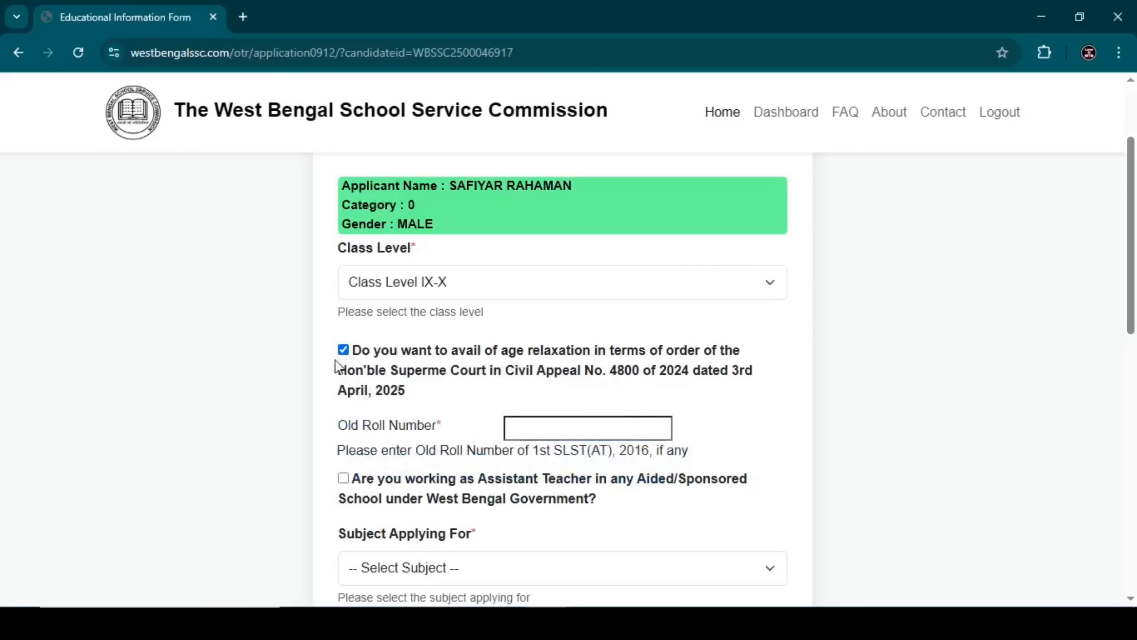
{"action": "left_click", "coordinate": [362, 344]}
Toggle the Assistant Teacher option on and off to inspect the teacher and school fields it reveals
{"action": "scroll", "coordinate": [442, 381], "scroll_direction": "down", "scroll_amount": 2}
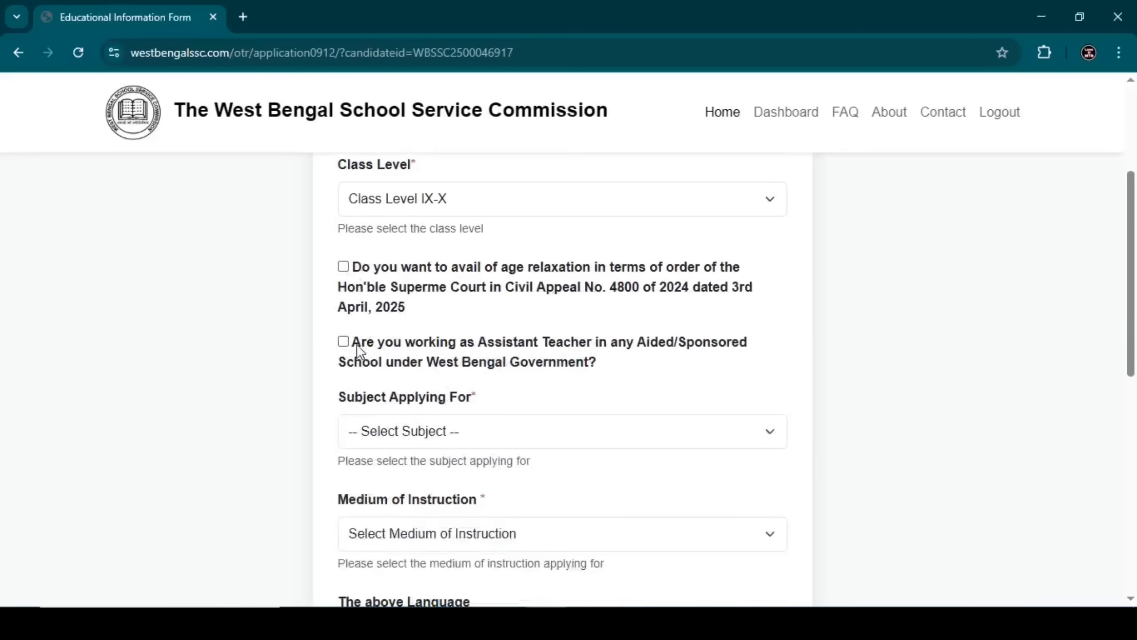
{"action": "left_click", "coordinate": [343, 342]}
{"action": "scroll", "coordinate": [388, 337], "scroll_direction": "down", "scroll_amount": 2}
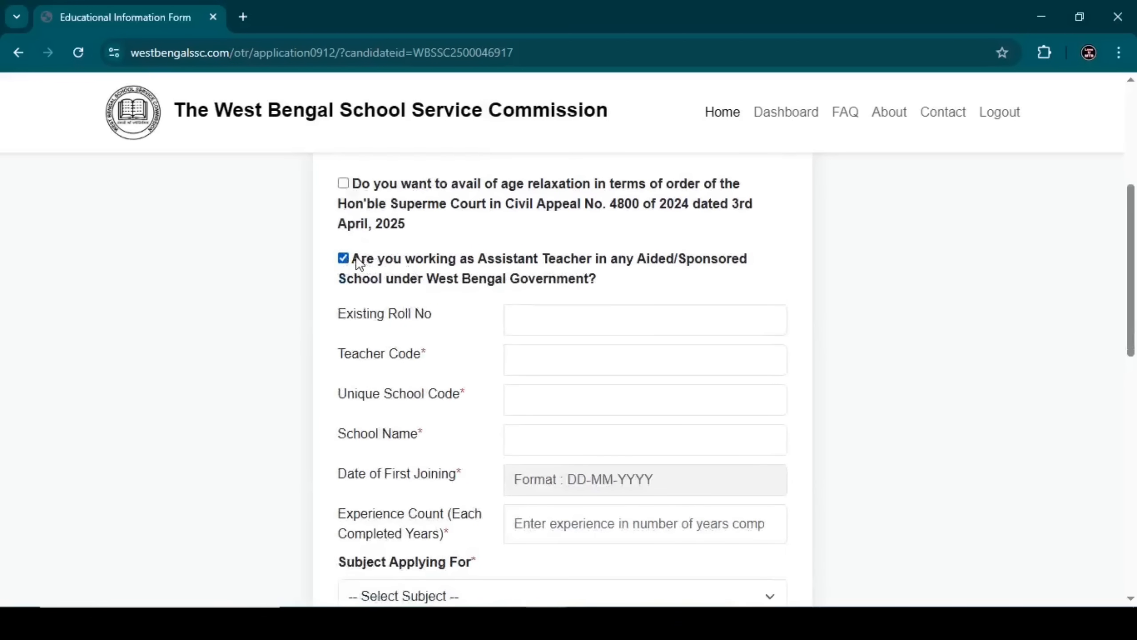
{"action": "left_click_drag", "start_coordinate": [408, 263], "coordinate": [591, 269]}
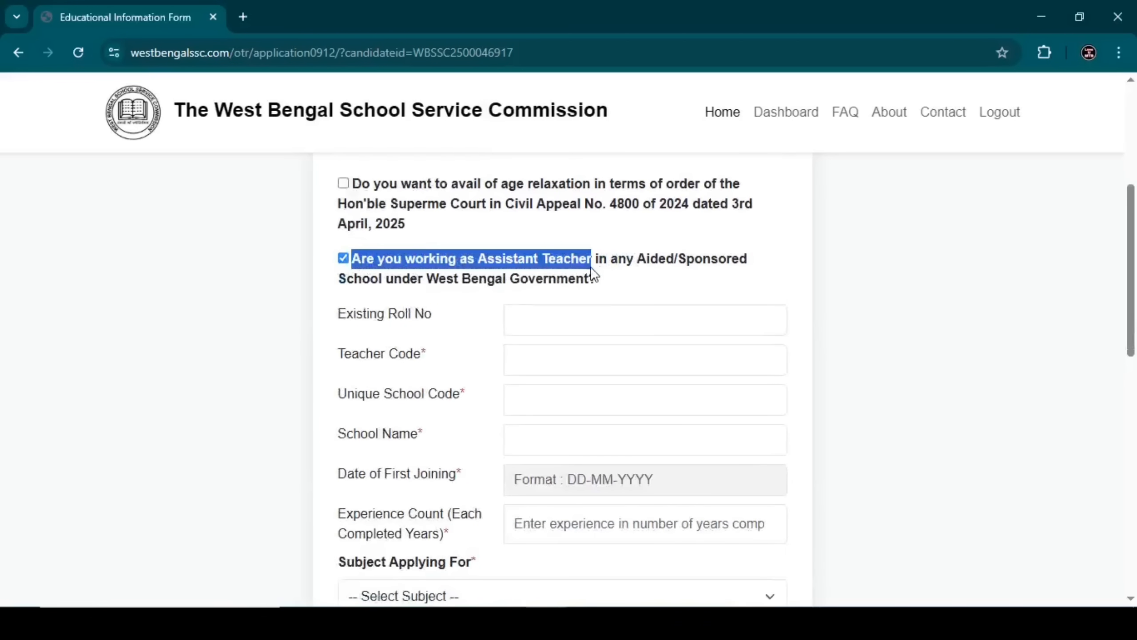
{"action": "left_click", "coordinate": [590, 266]}
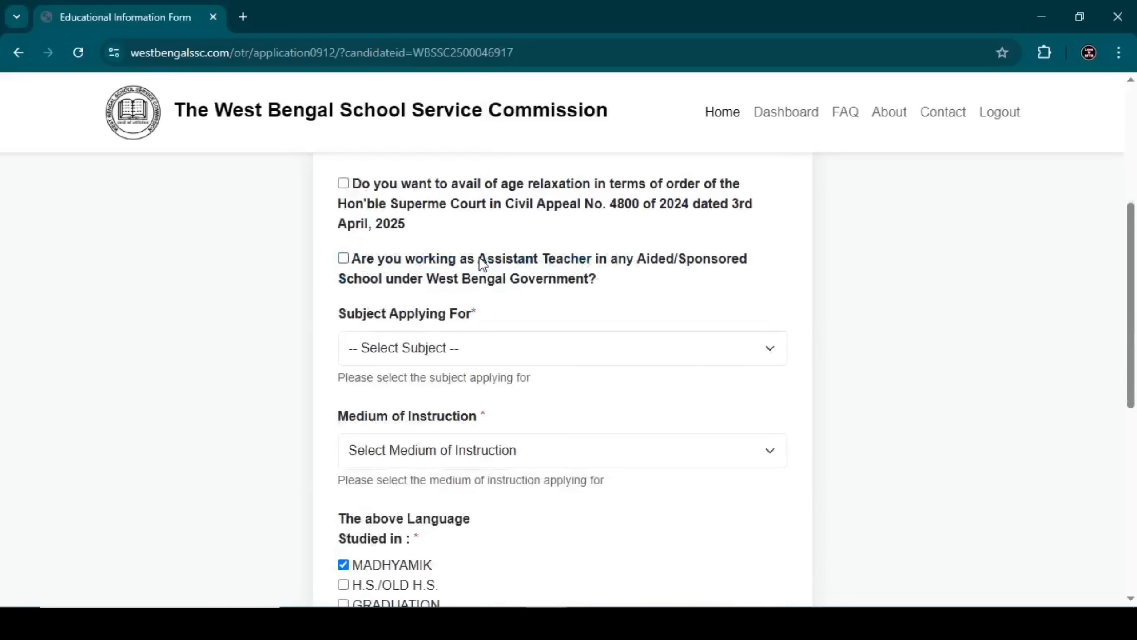
{"action": "left_click_drag", "start_coordinate": [477, 264], "coordinate": [592, 261]}
{"action": "left_click", "coordinate": [513, 261]}
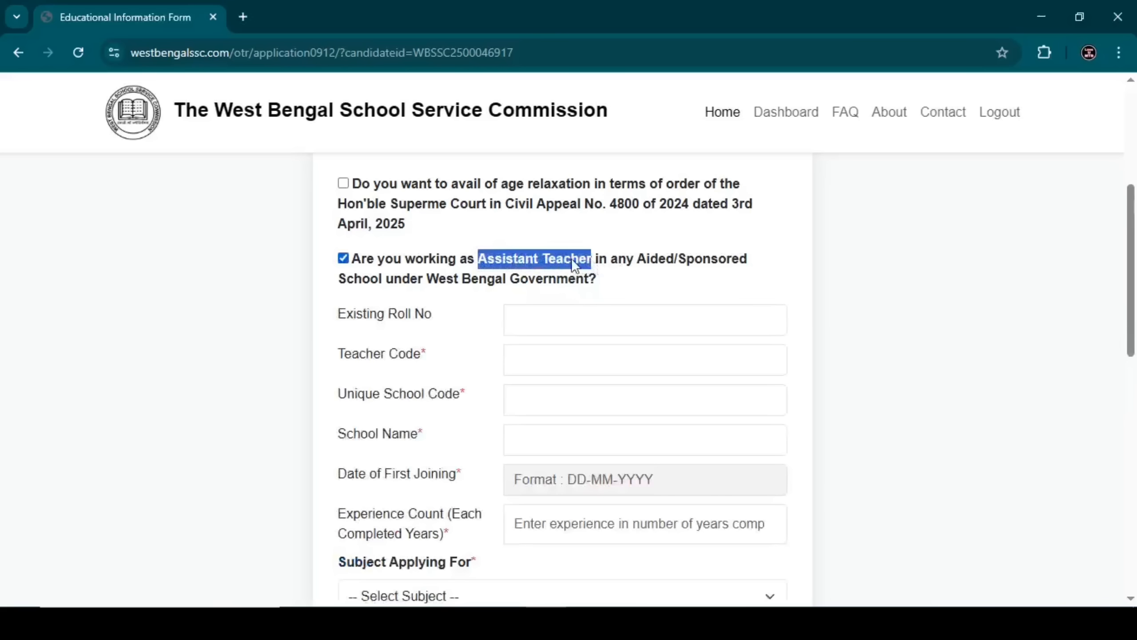
{"action": "left_click_drag", "start_coordinate": [346, 314], "coordinate": [439, 313]}
{"action": "left_click_drag", "start_coordinate": [337, 355], "coordinate": [434, 365]}
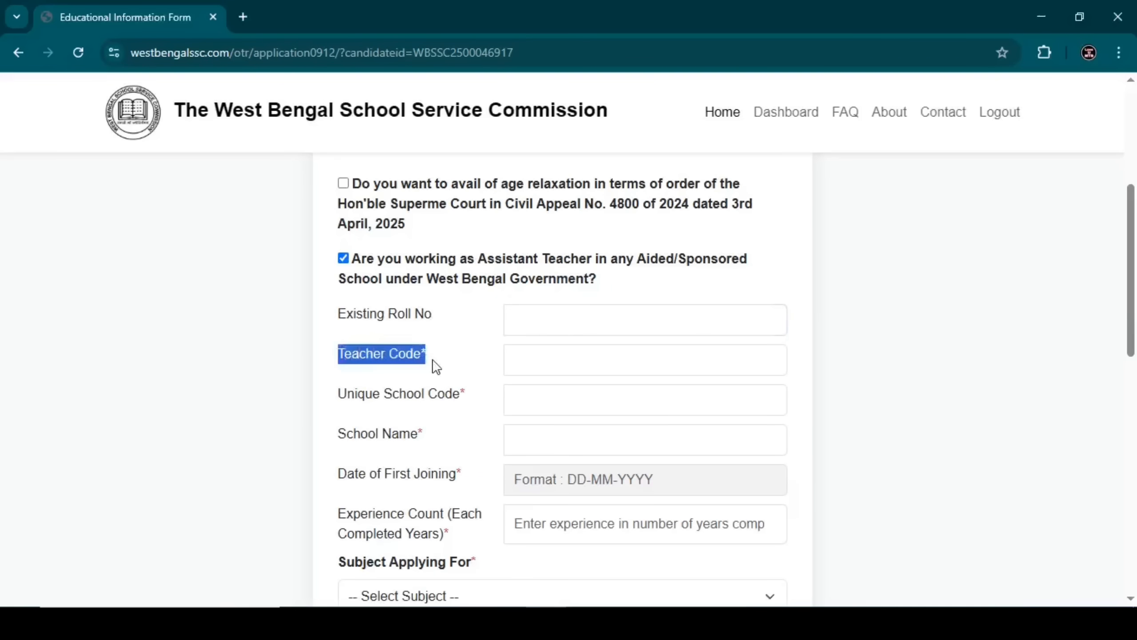
{"action": "scroll", "coordinate": [403, 394], "scroll_direction": "down", "scroll_amount": 2}
{"action": "left_click_drag", "start_coordinate": [338, 431], "coordinate": [453, 454]}
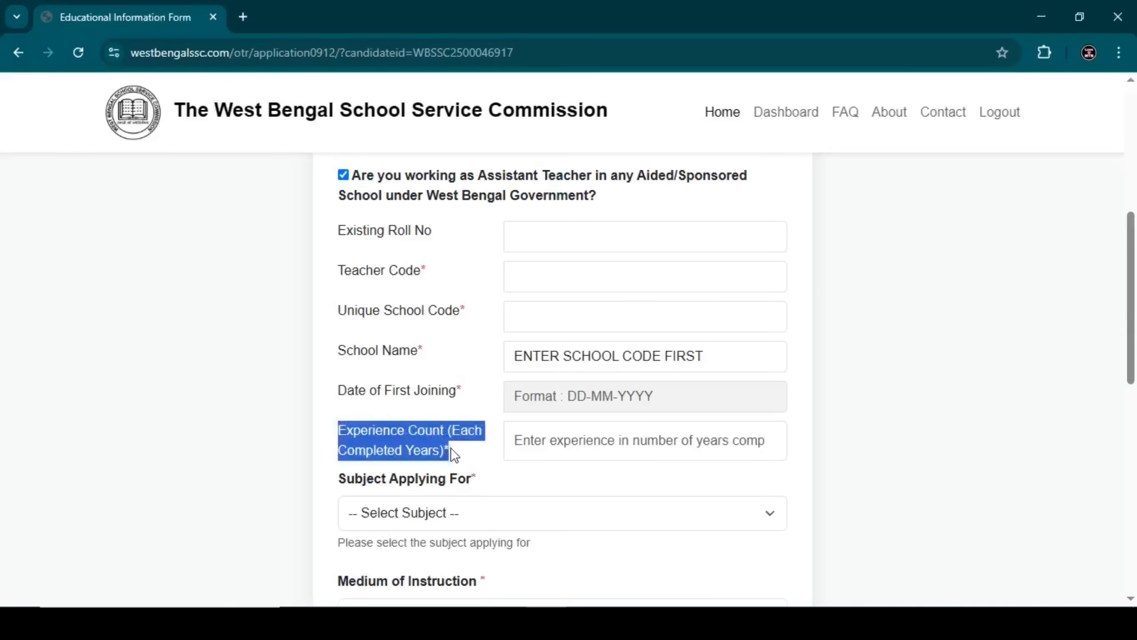
{"action": "left_click", "coordinate": [453, 454]}
{"action": "scroll", "coordinate": [470, 424], "scroll_direction": "down", "scroll_amount": 1}
{"action": "scroll", "coordinate": [403, 322], "scroll_direction": "up", "scroll_amount": 2}
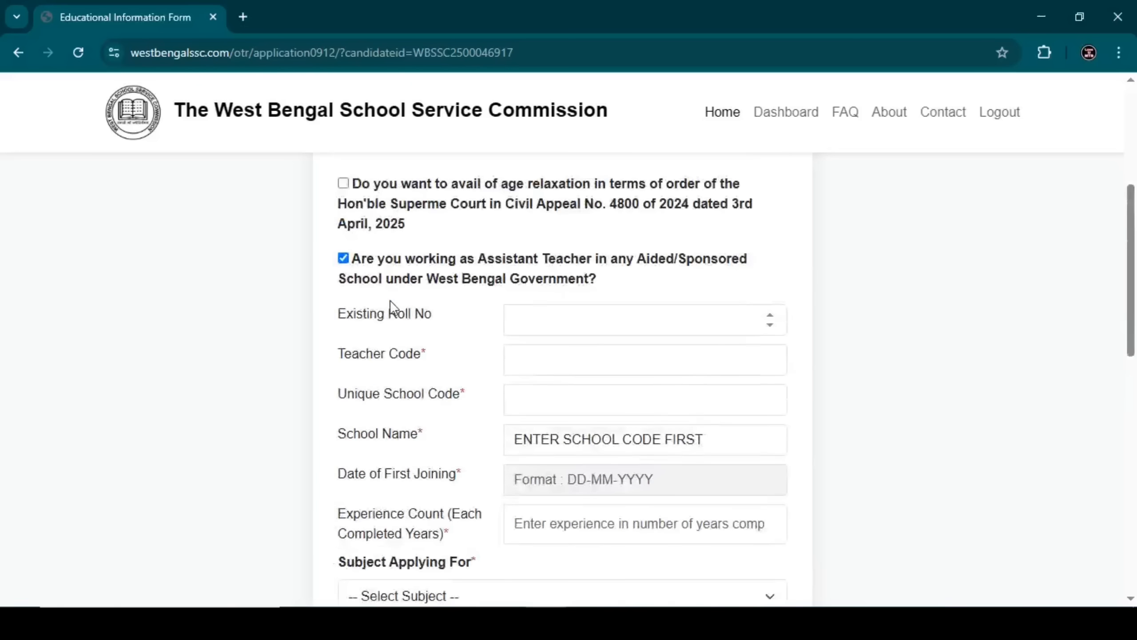
{"action": "left_click", "coordinate": [384, 280]}
{"action": "scroll", "coordinate": [388, 313], "scroll_direction": "down", "scroll_amount": 2}
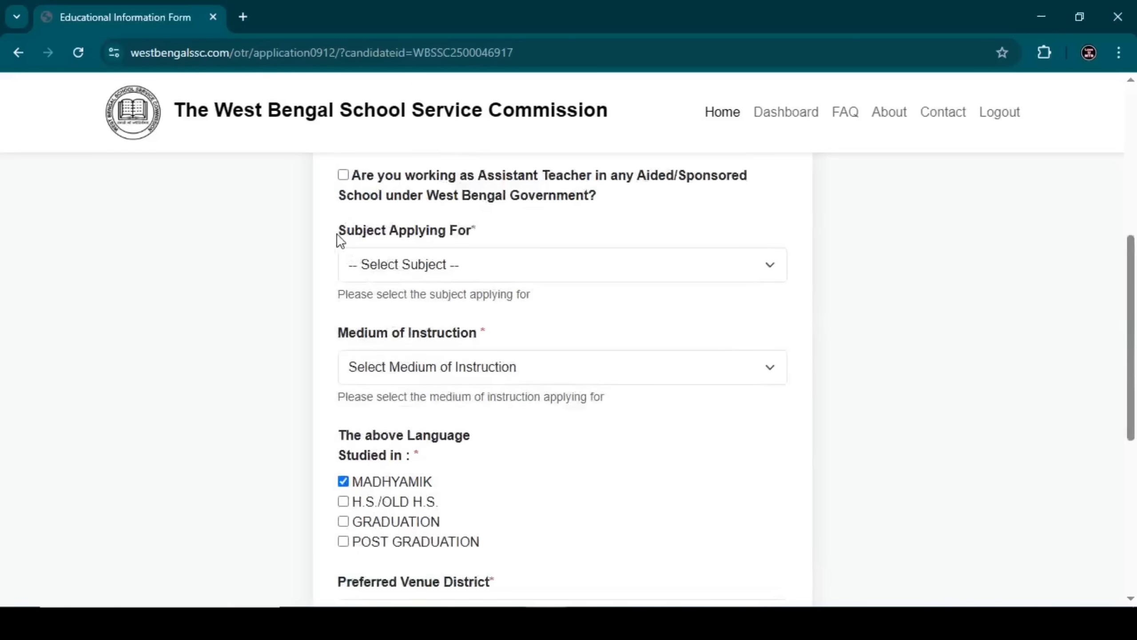
Choose BENGALI(GRAD) as the subject applying for
{"action": "left_click_drag", "start_coordinate": [338, 237], "coordinate": [460, 251]}
{"action": "left_click", "coordinate": [431, 264]}
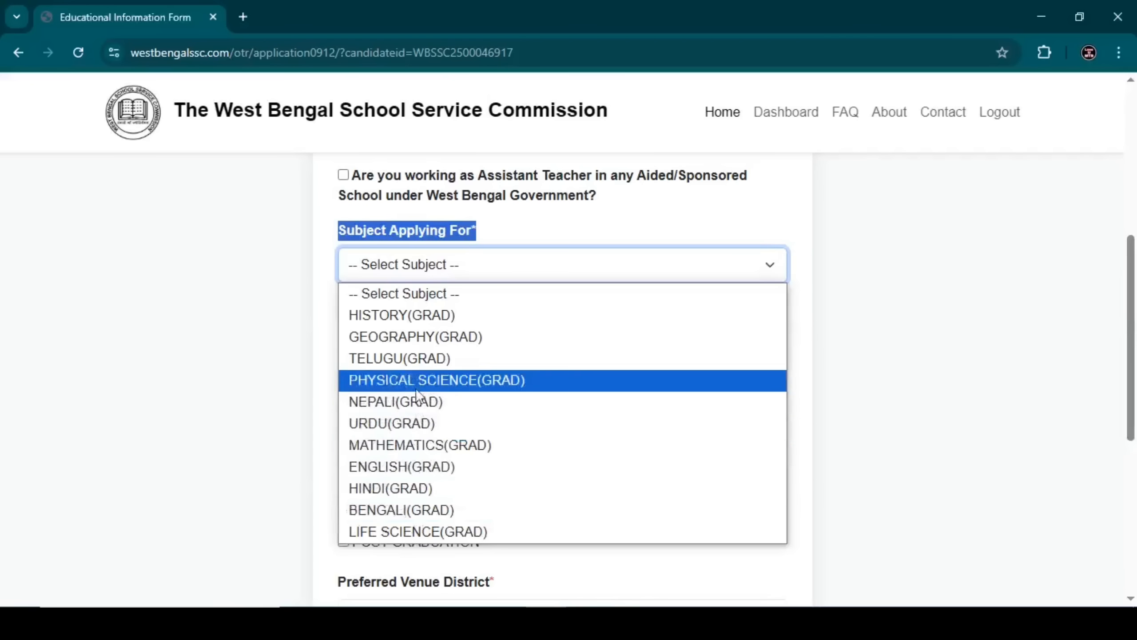
{"action": "left_click", "coordinate": [392, 510]}
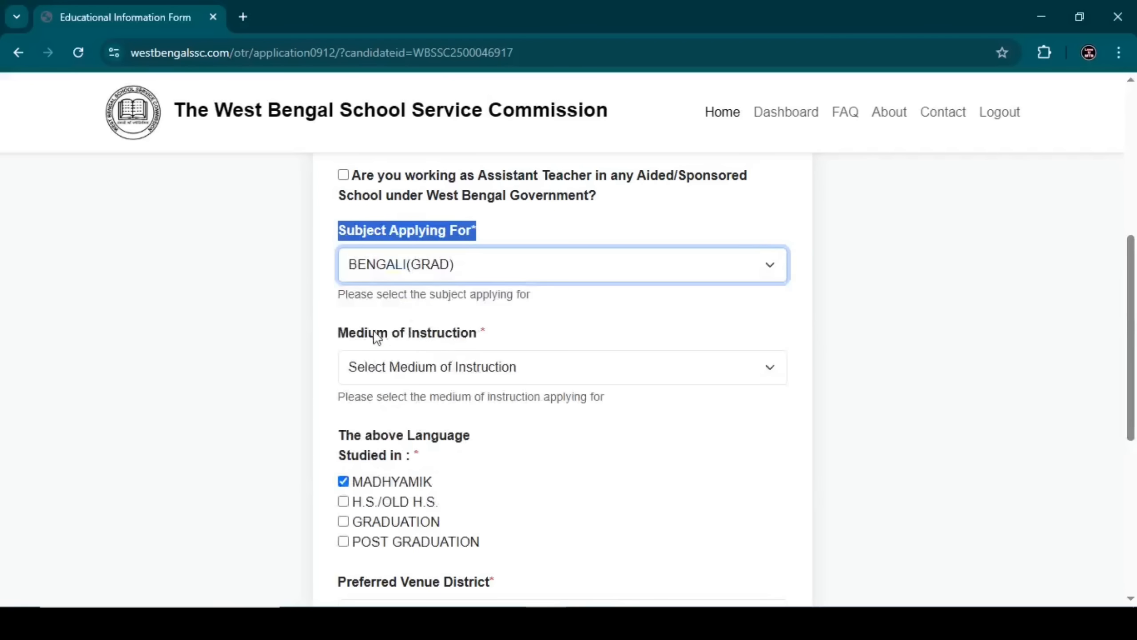
Set the medium of instruction to Bengali
{"action": "left_click", "coordinate": [323, 272]}
{"action": "left_click_drag", "start_coordinate": [335, 333], "coordinate": [475, 346]}
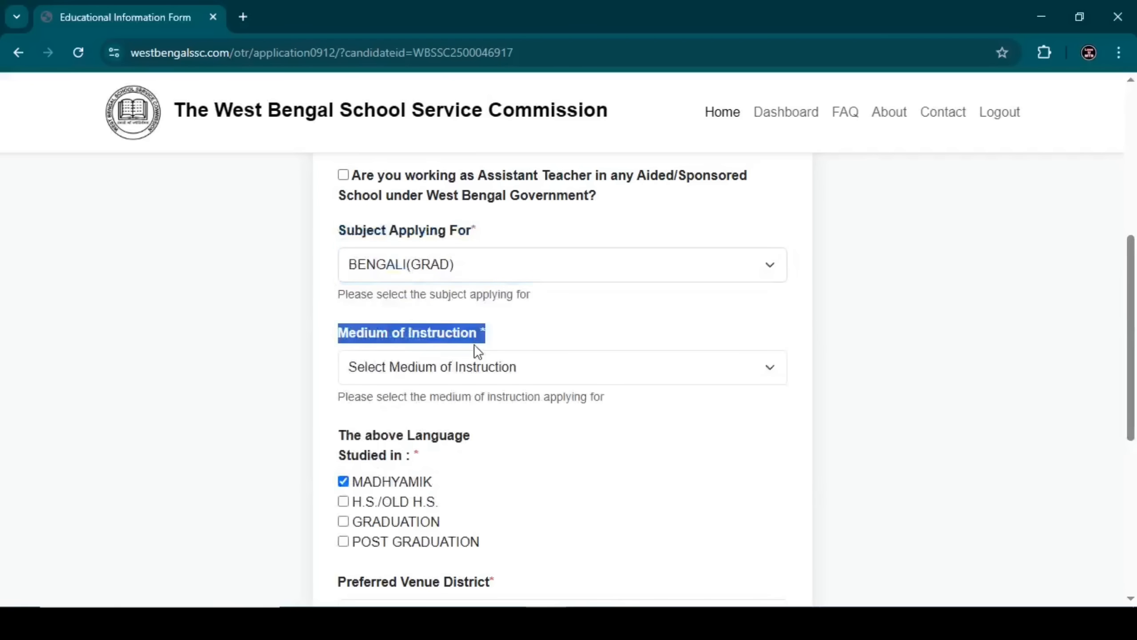
{"action": "left_click", "coordinate": [527, 342]}
{"action": "left_click", "coordinate": [471, 366]}
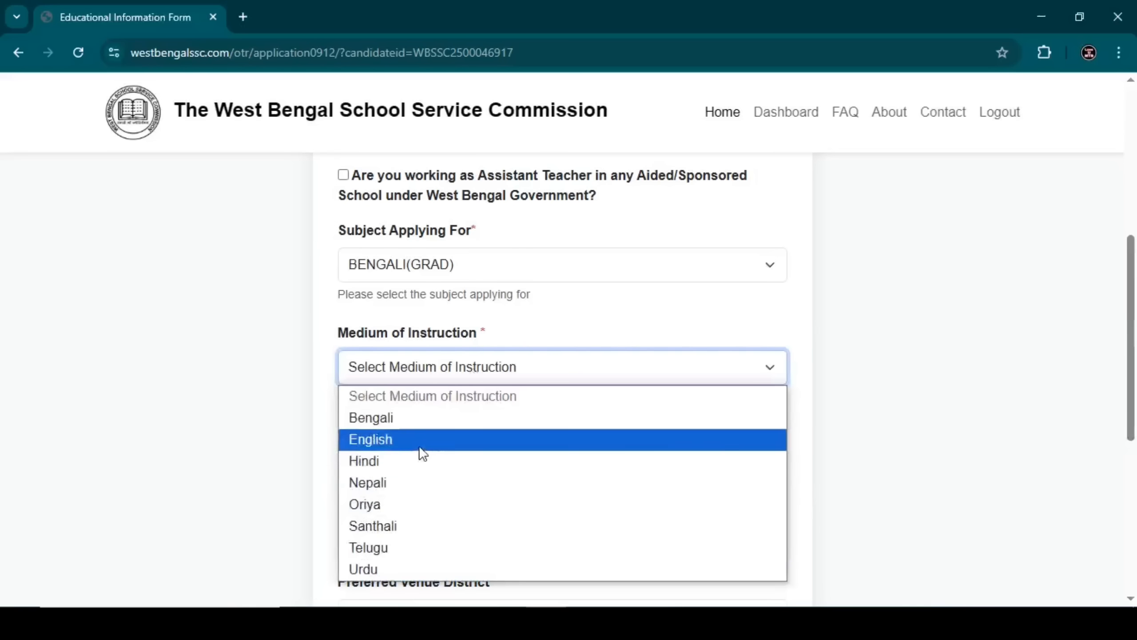
{"action": "left_click", "coordinate": [374, 419]}
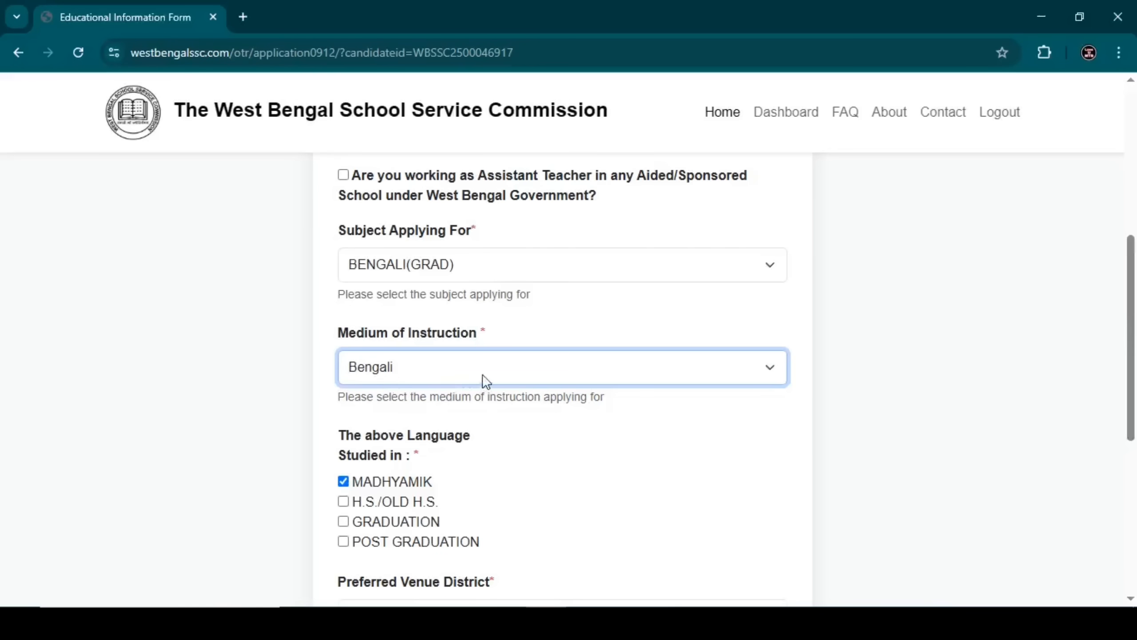
{"action": "scroll", "coordinate": [485, 380], "scroll_direction": "down", "scroll_amount": 2}
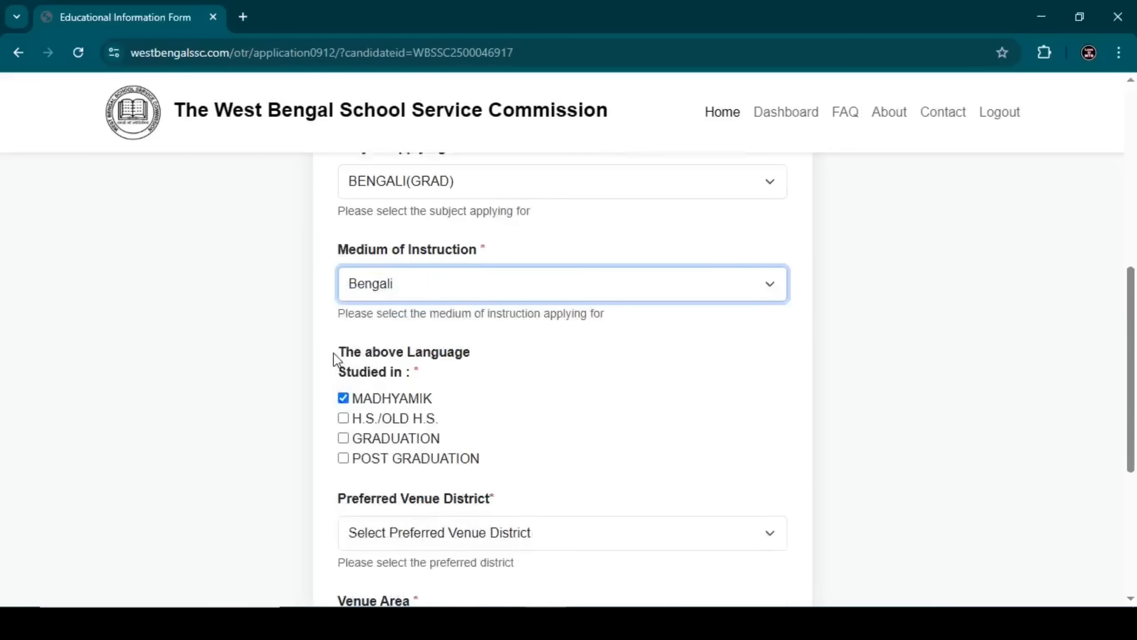
Tick H.S./OLD H.S., GRADUATION and POST GRADUATION alongside MADHYAMIK as the levels where the language was studied
{"action": "left_click_drag", "start_coordinate": [334, 352], "coordinate": [532, 360]}
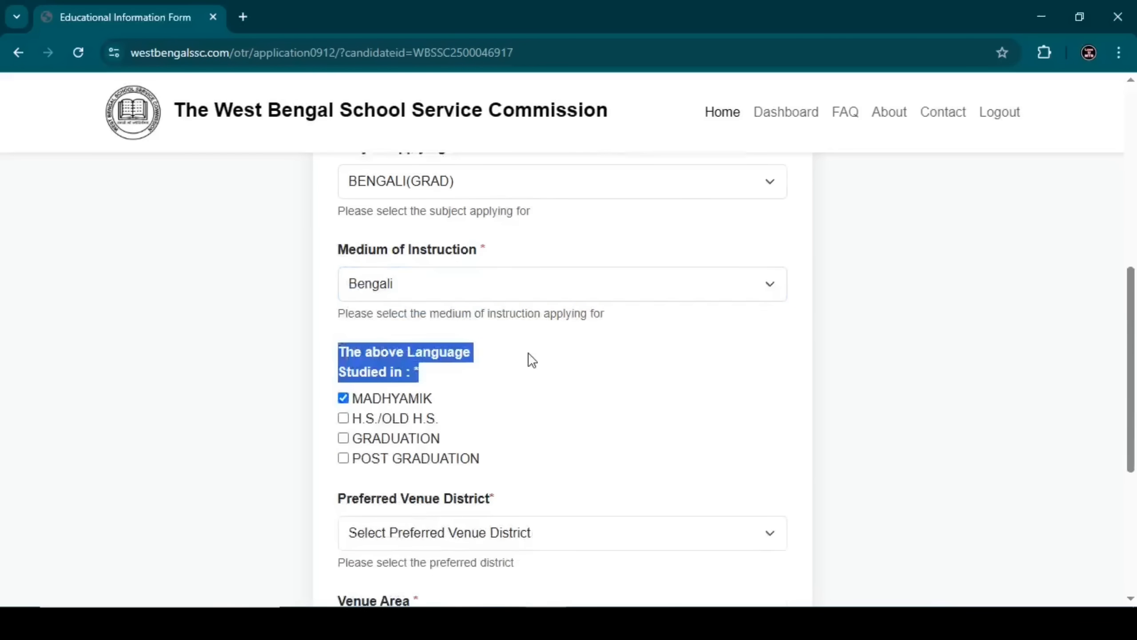
{"action": "scroll", "coordinate": [532, 360], "scroll_direction": "up", "scroll_amount": 2}
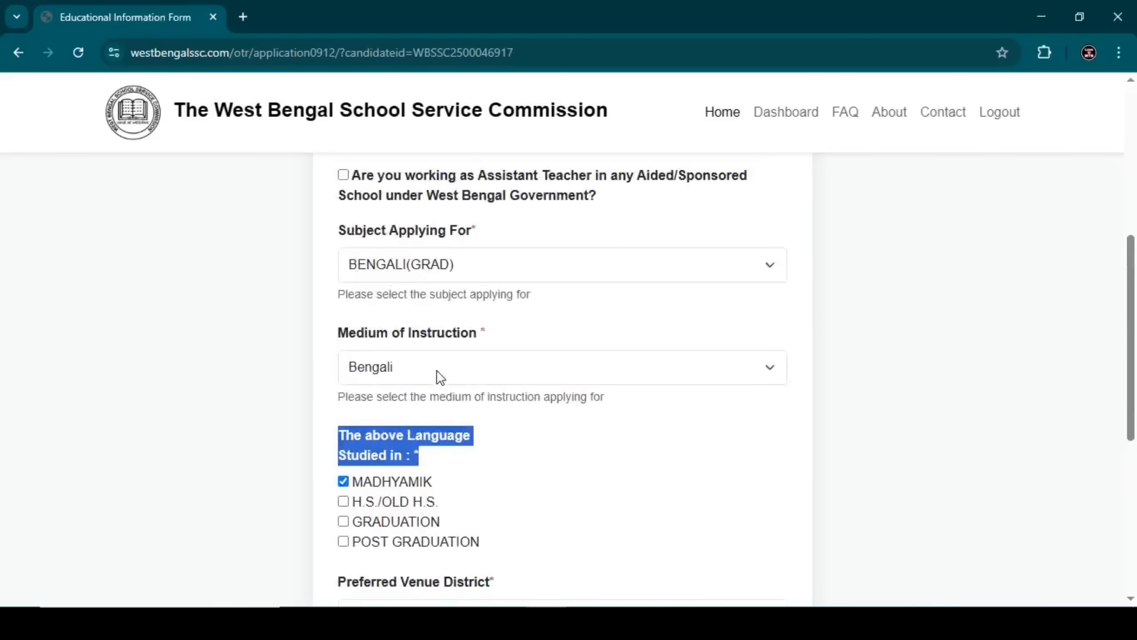
{"action": "scroll", "coordinate": [506, 448], "scroll_direction": "down", "scroll_amount": 2}
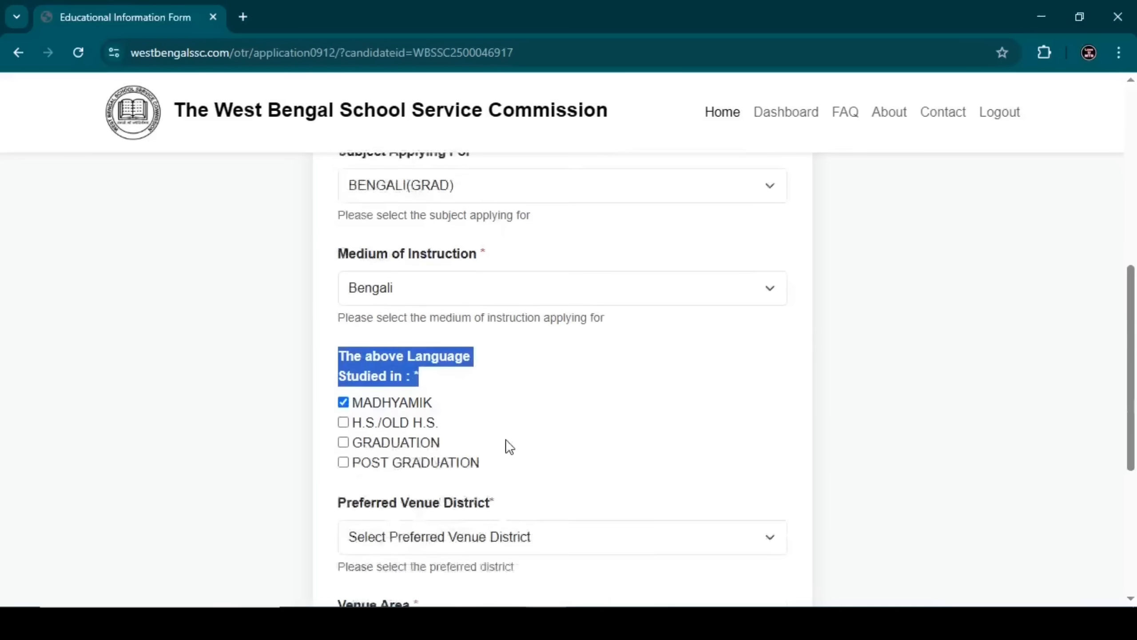
{"action": "left_click", "coordinate": [479, 401]}
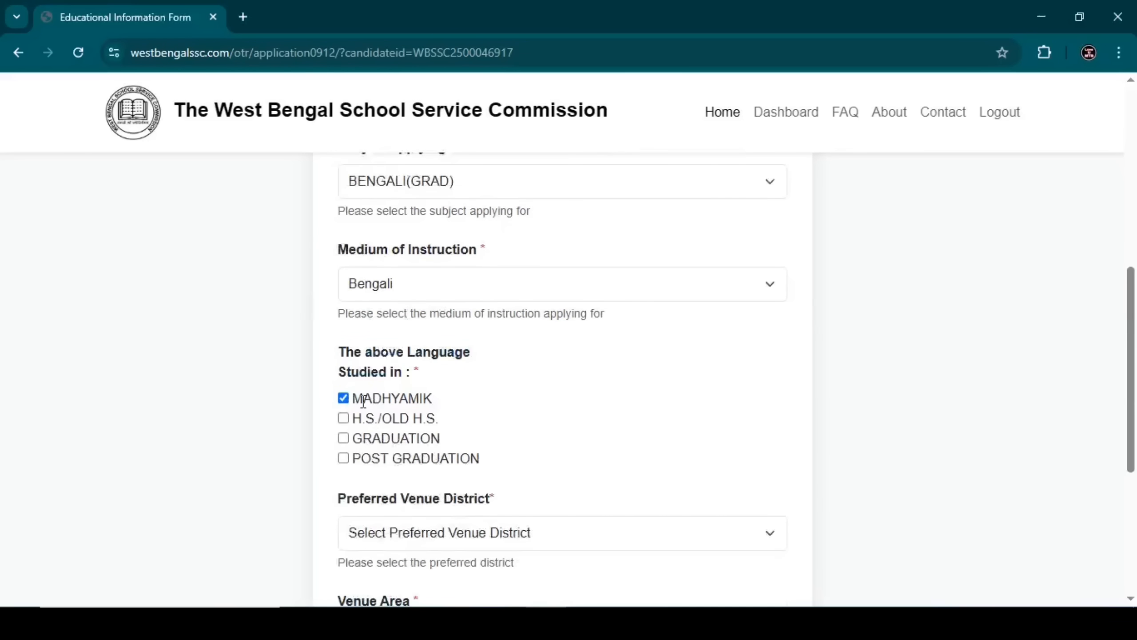
{"action": "left_click", "coordinate": [344, 419]}
{"action": "left_click", "coordinate": [343, 438]}
{"action": "left_click", "coordinate": [343, 458]}
{"action": "scroll", "coordinate": [480, 386], "scroll_direction": "down", "scroll_amount": 4}
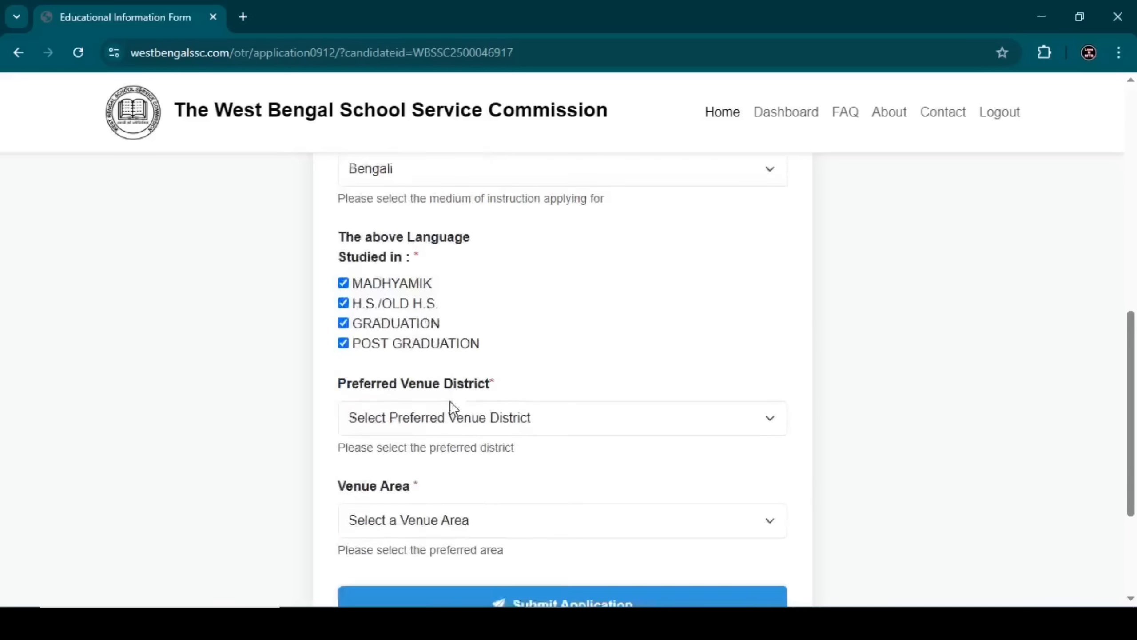
Set the preferred venue district to COOCHBEHAR and the venue area to MATHABHANGA
{"action": "left_click_drag", "start_coordinate": [332, 334], "coordinate": [503, 333]}
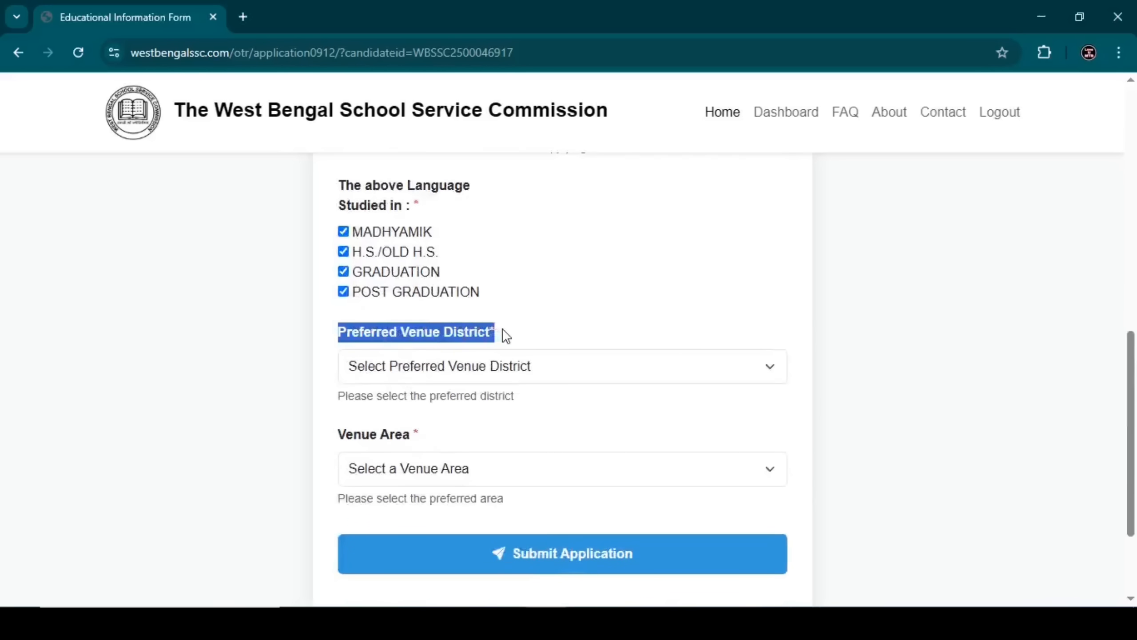
{"action": "left_click", "coordinate": [466, 365]}
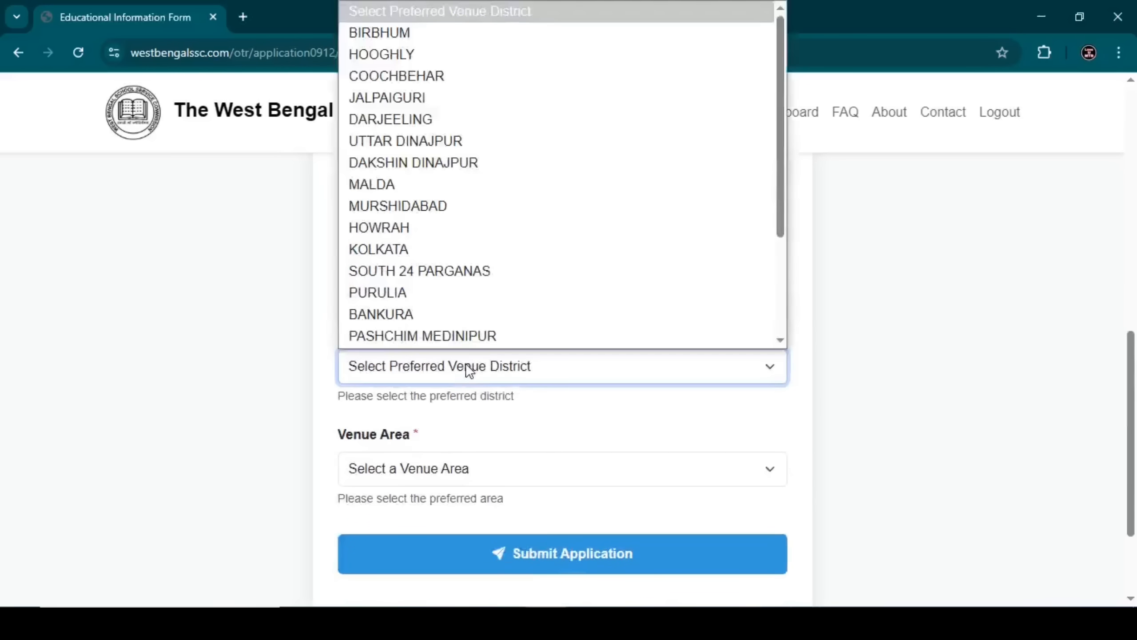
{"action": "left_click", "coordinate": [399, 76]}
{"action": "left_click", "coordinate": [399, 468]}
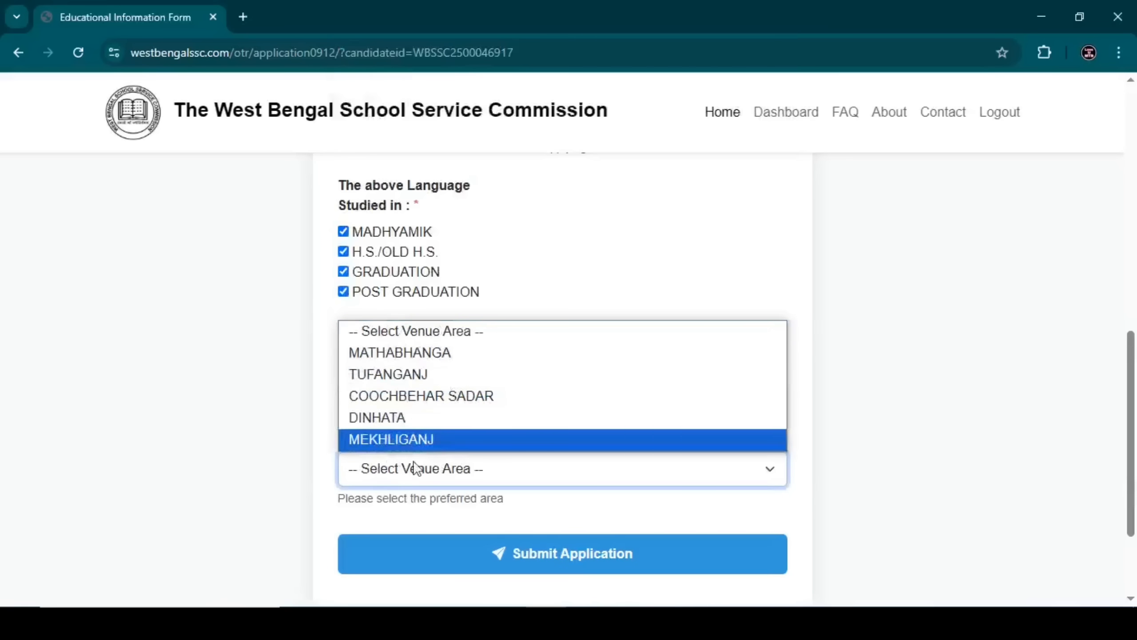
{"action": "left_click", "coordinate": [425, 354]}
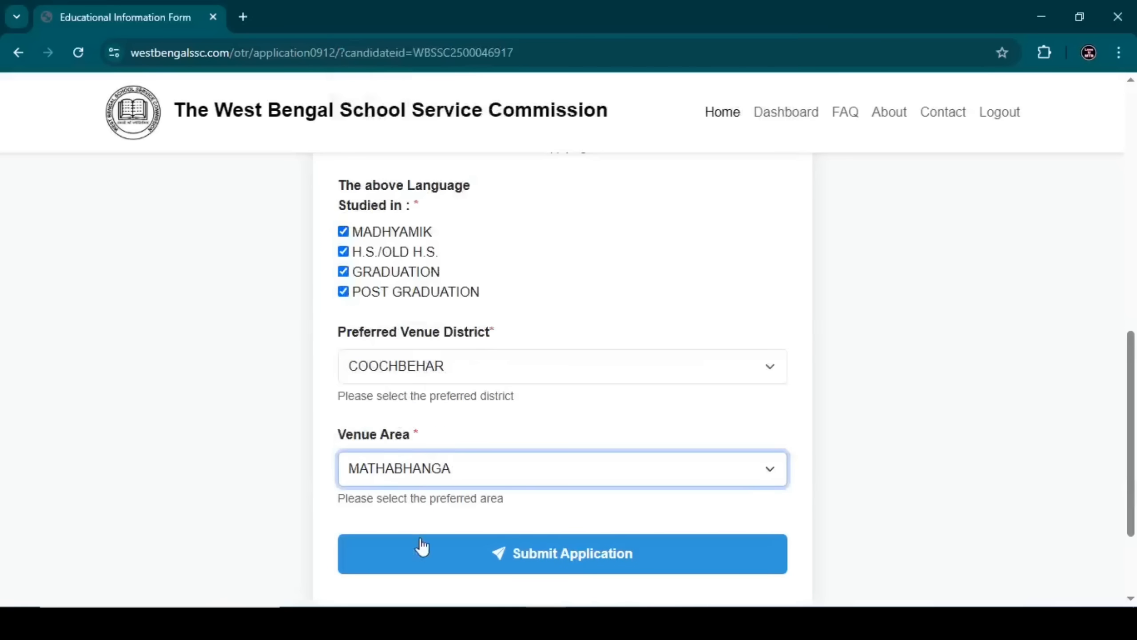
Submit the application, confirm the entered data is correct, and go back to the home dashboard
{"action": "left_click", "coordinate": [501, 562]}
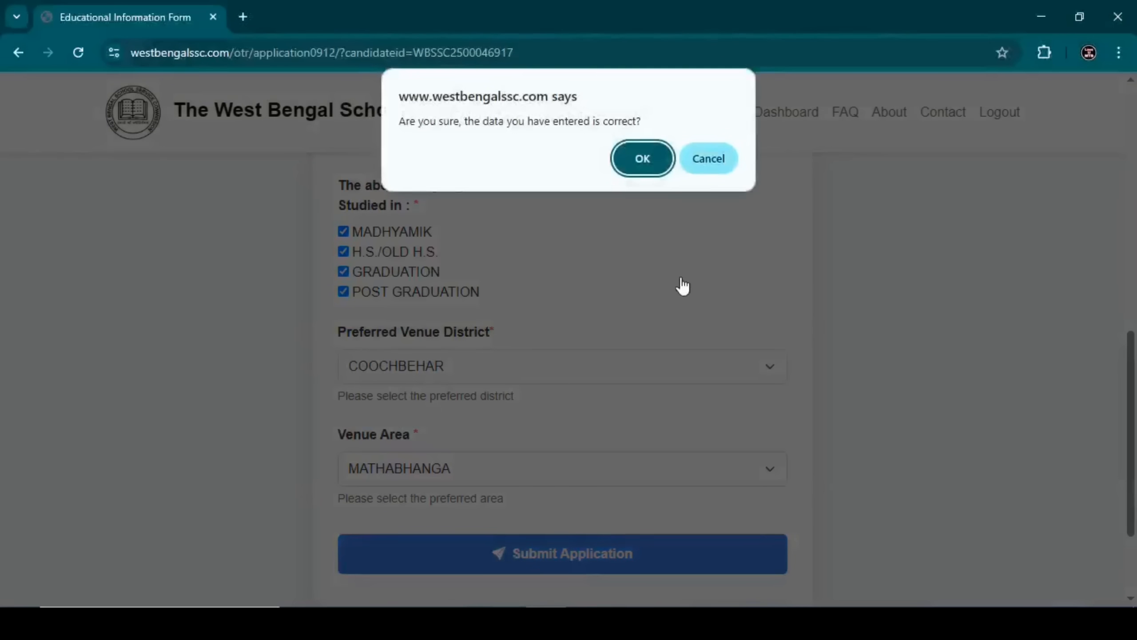
{"action": "left_click", "coordinate": [641, 158]}
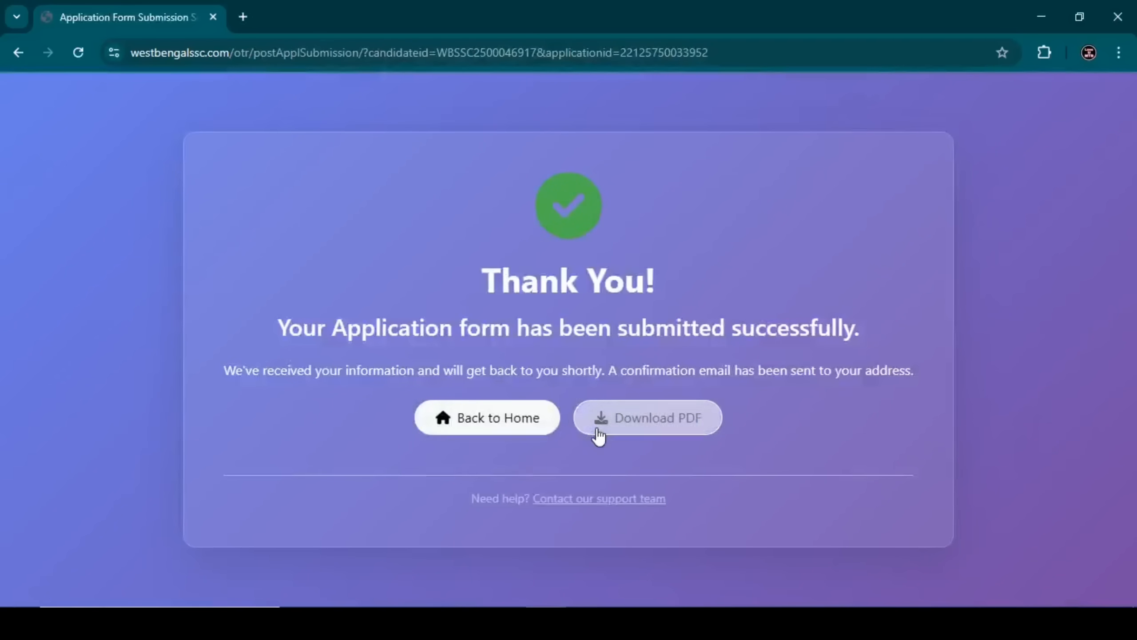
{"action": "left_click", "coordinate": [520, 431]}
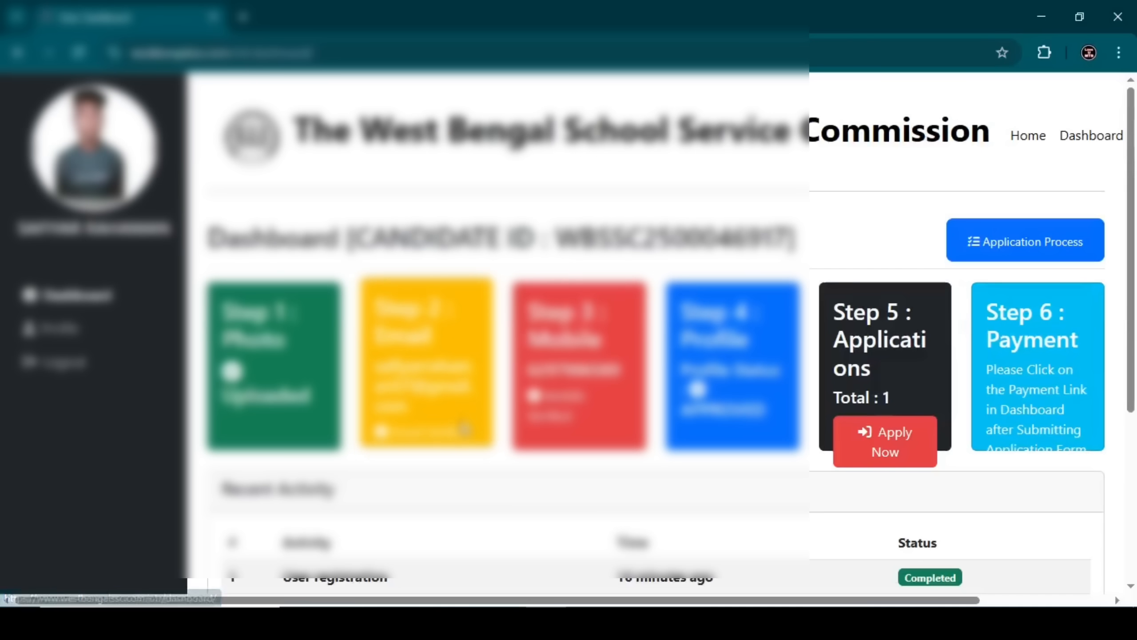
Open the submitted application's form PDF from the dashboard's application table
{"action": "scroll", "coordinate": [767, 333], "scroll_direction": "down", "scroll_amount": 4}
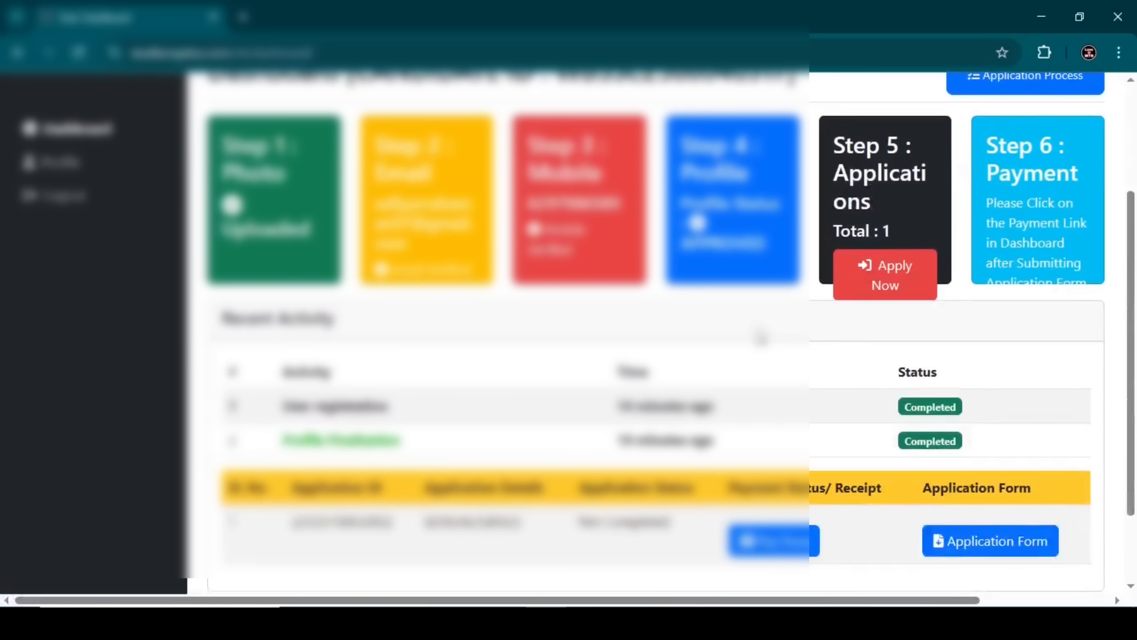
{"action": "scroll", "coordinate": [698, 443], "scroll_direction": "down", "scroll_amount": 2}
{"action": "left_click_drag", "start_coordinate": [420, 460], "coordinate": [542, 451]}
{"action": "left_click", "coordinate": [541, 450]}
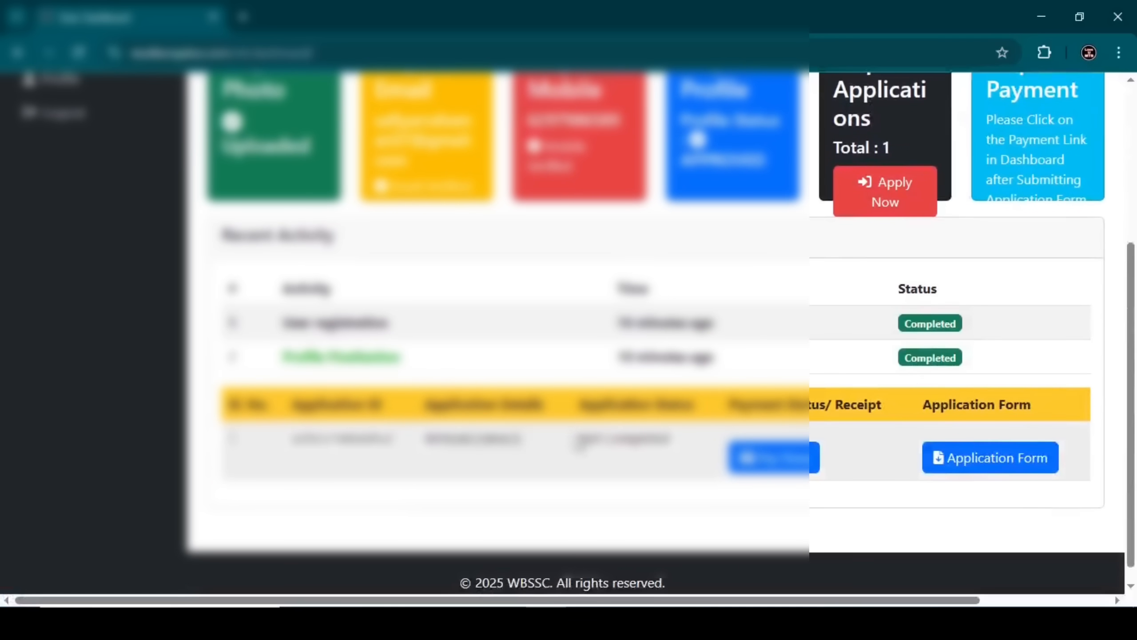
{"action": "left_click", "coordinate": [964, 462]}
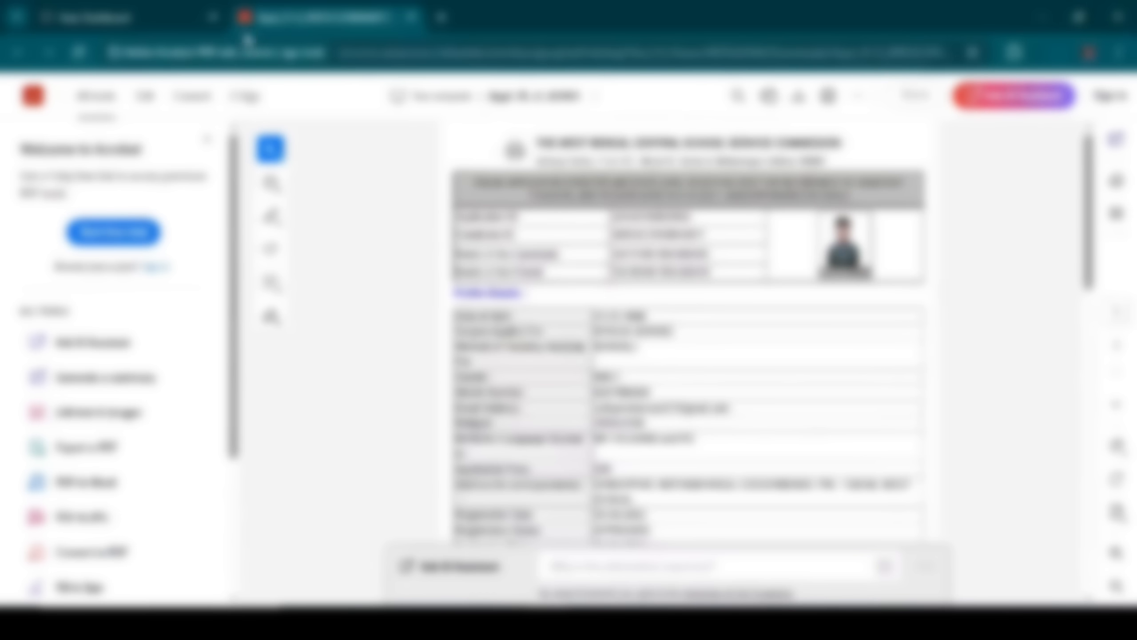
{"action": "left_click", "coordinate": [192, 19]}
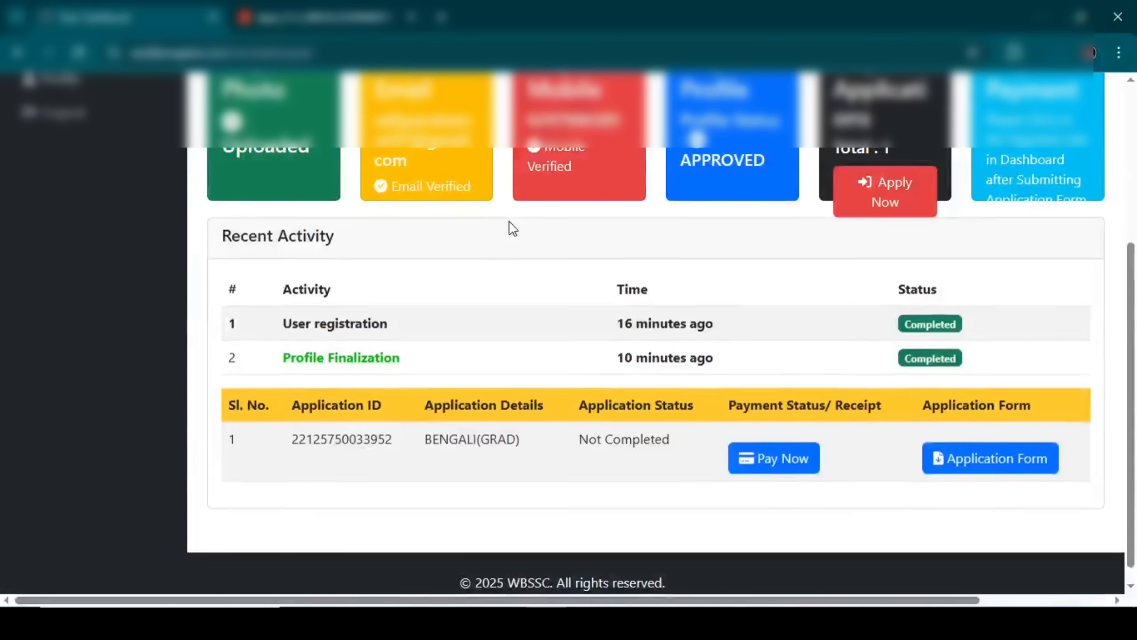
Open the ₹500 payment for the application and browse the gateway's net banking and UPI payment methods
{"action": "scroll", "coordinate": [608, 313], "scroll_direction": "down", "scroll_amount": 1}
{"action": "left_click", "coordinate": [734, 435]}
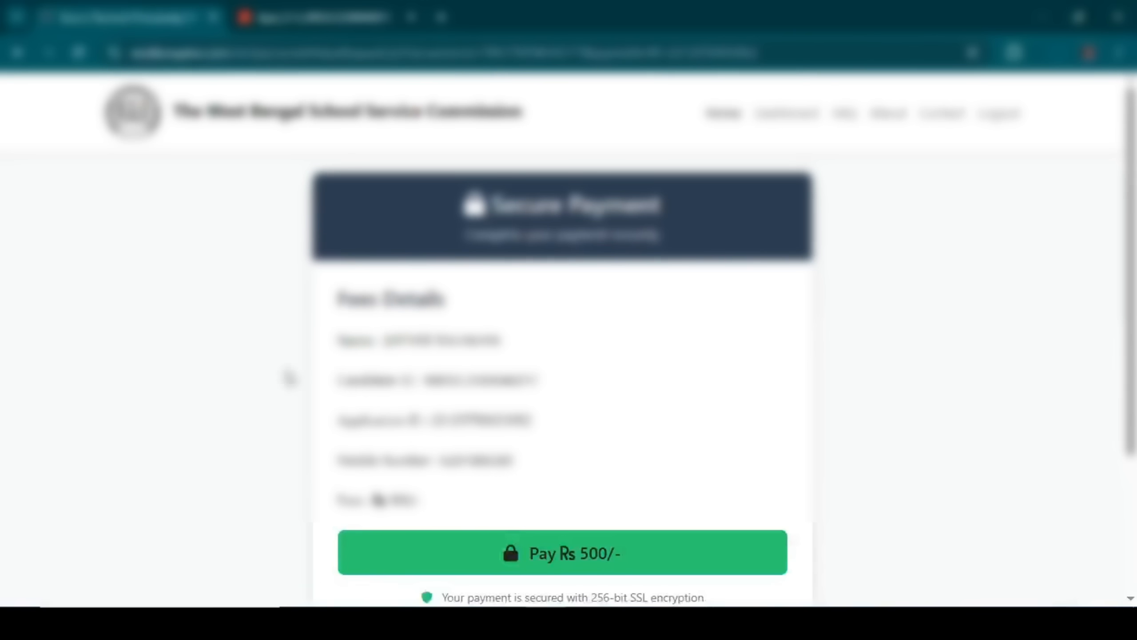
{"action": "left_click", "coordinate": [535, 470]}
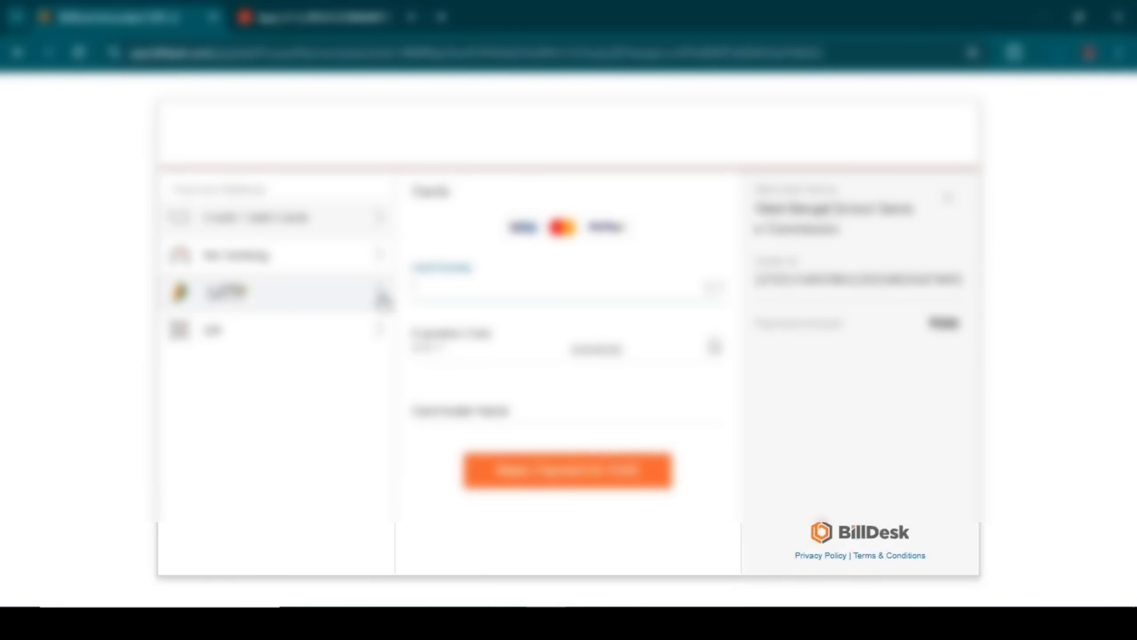
{"action": "left_click", "coordinate": [285, 256]}
{"action": "left_click", "coordinate": [272, 292]}
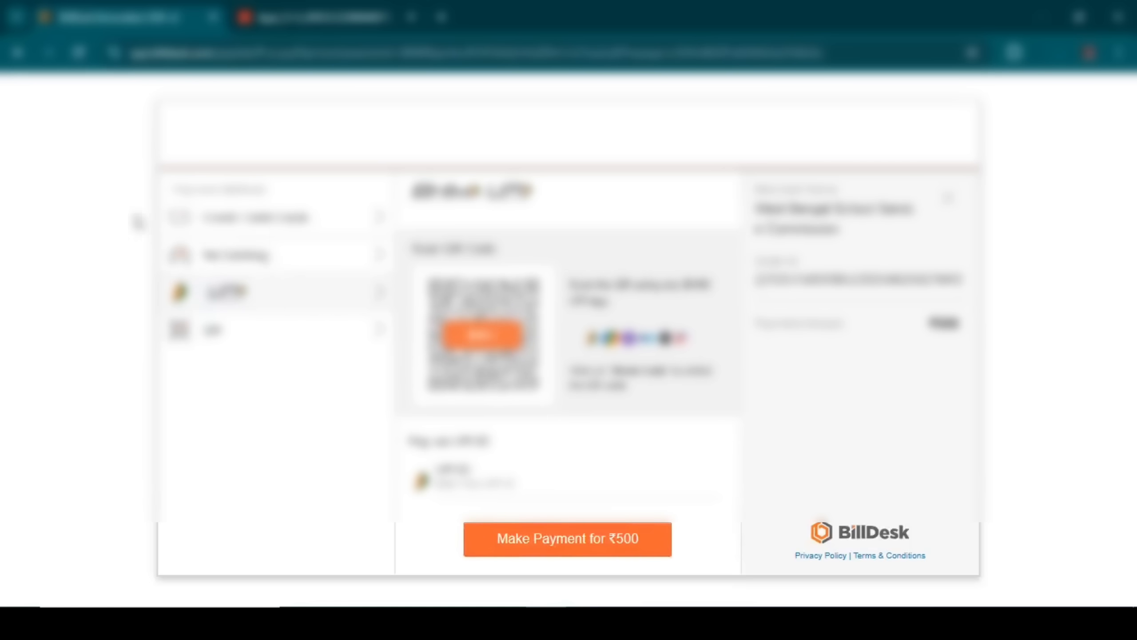
Leave the payment gateway and go back to the dashboard without paying
{"action": "left_click", "coordinate": [16, 53]}
{"action": "left_click", "coordinate": [16, 53]}
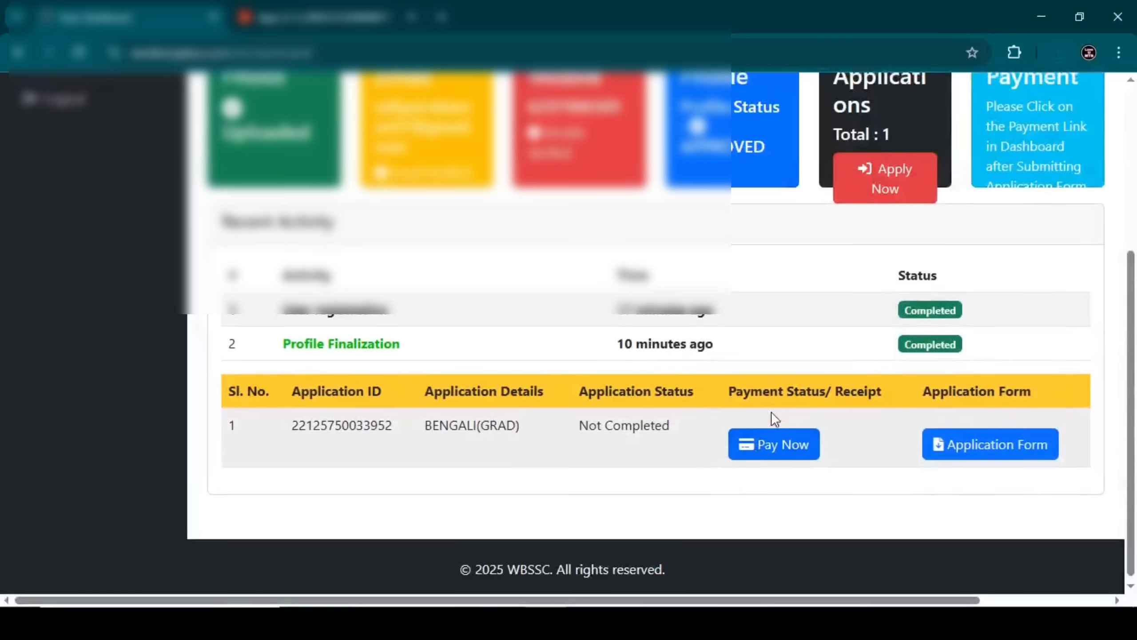
{"action": "scroll", "coordinate": [767, 423], "scroll_direction": "up", "scroll_amount": 3}
{"action": "scroll", "coordinate": [766, 424], "scroll_direction": "down", "scroll_amount": 1}
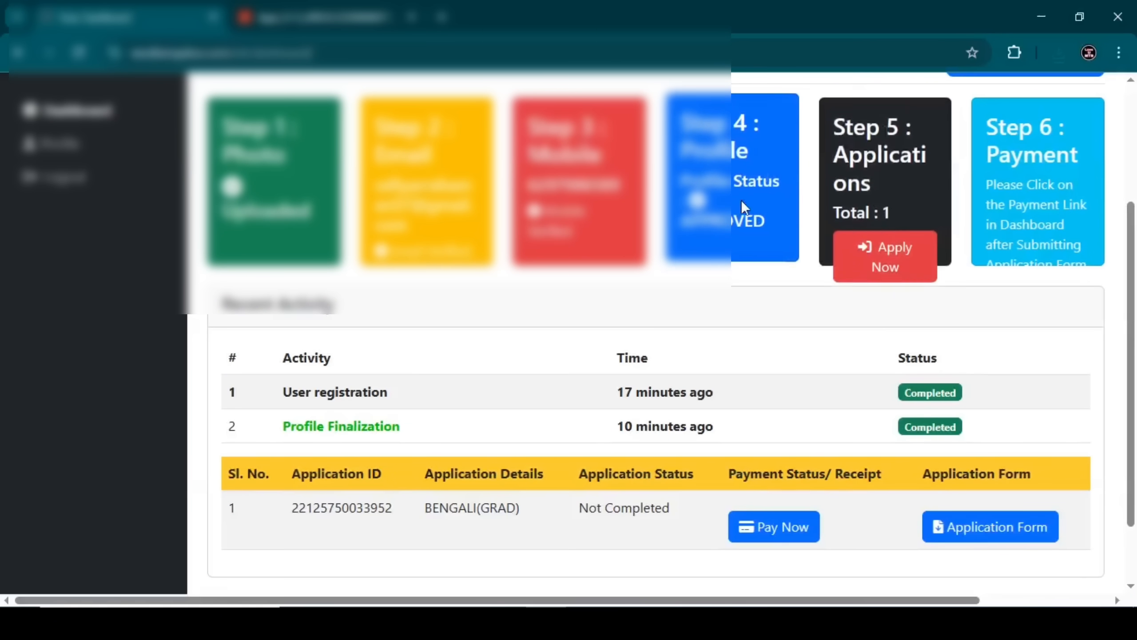
Start a new application and select Class Level XI-XII
{"action": "left_click", "coordinate": [888, 263]}
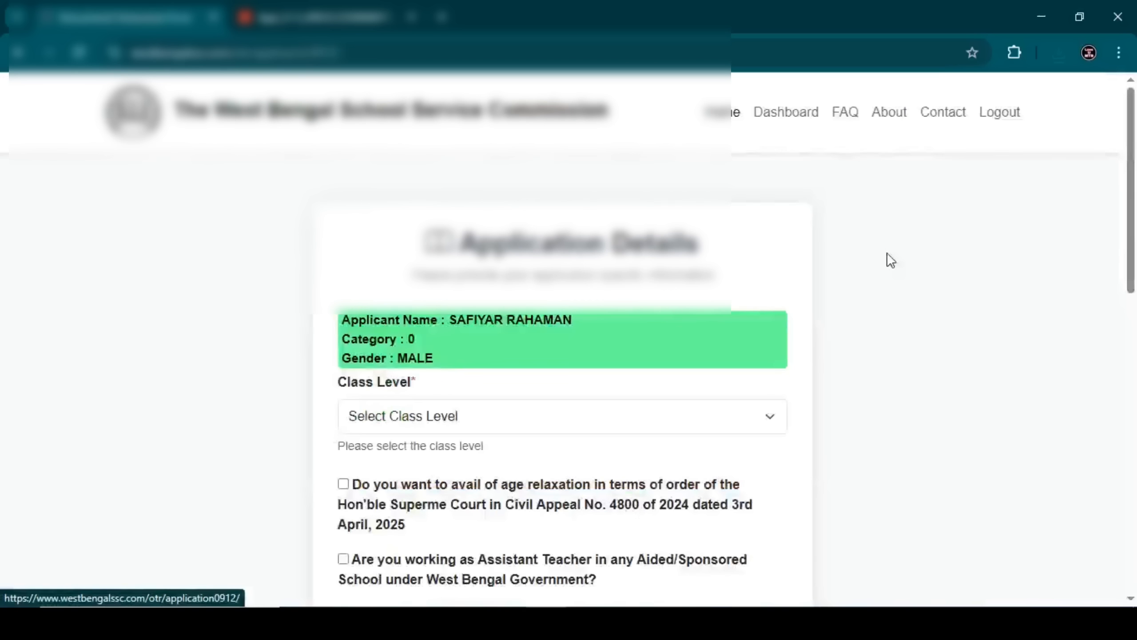
{"action": "left_click", "coordinate": [384, 418]}
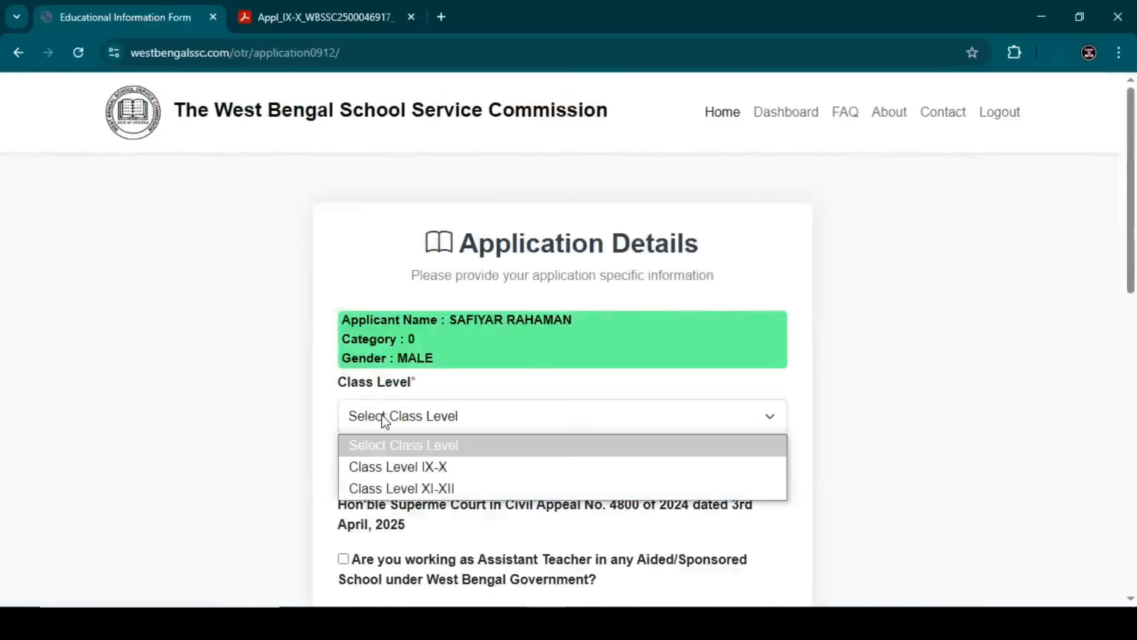
{"action": "left_click", "coordinate": [397, 491]}
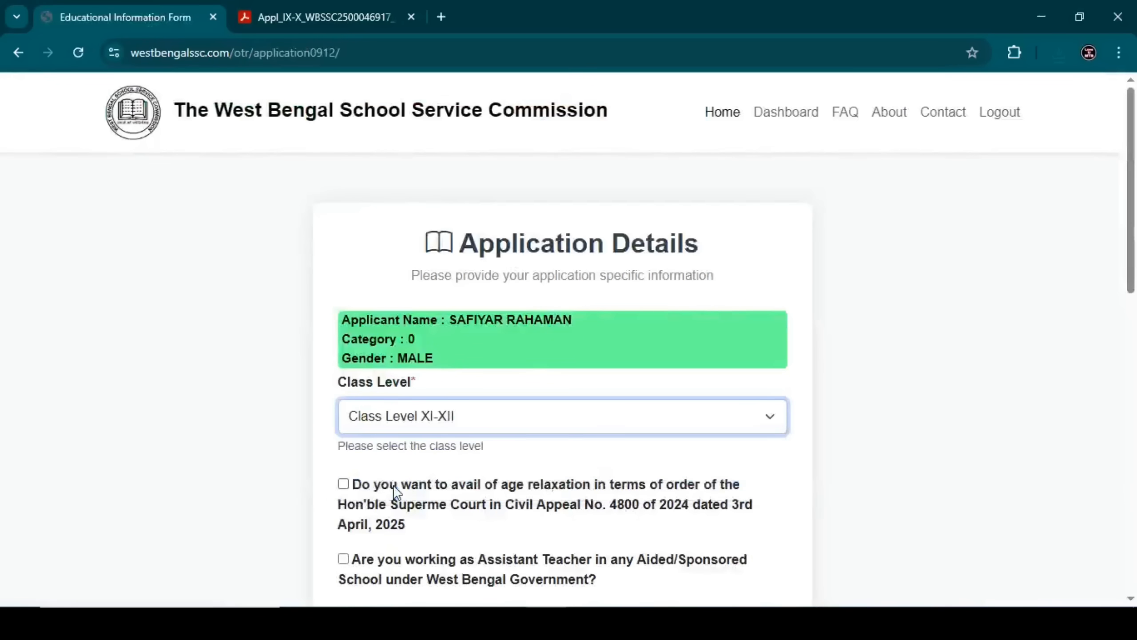
Tick and untick the age relaxation option to inspect the Old Roll Number field and its hint
{"action": "scroll", "coordinate": [490, 424], "scroll_direction": "down", "scroll_amount": 2}
{"action": "scroll", "coordinate": [353, 399], "scroll_direction": "down", "scroll_amount": 2}
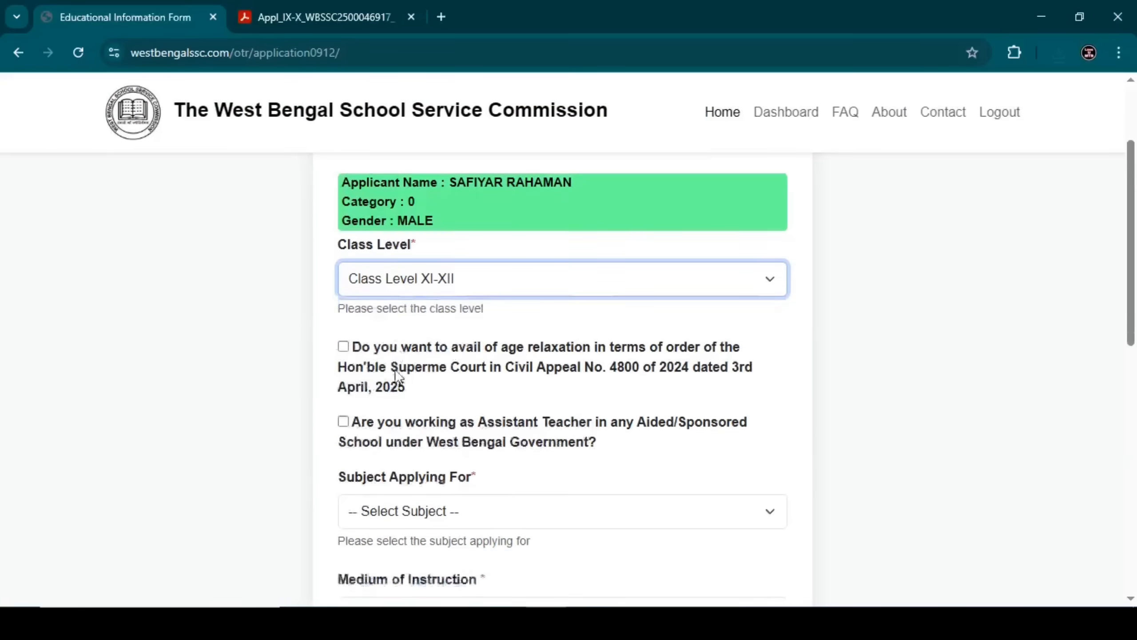
{"action": "left_click", "coordinate": [353, 320]}
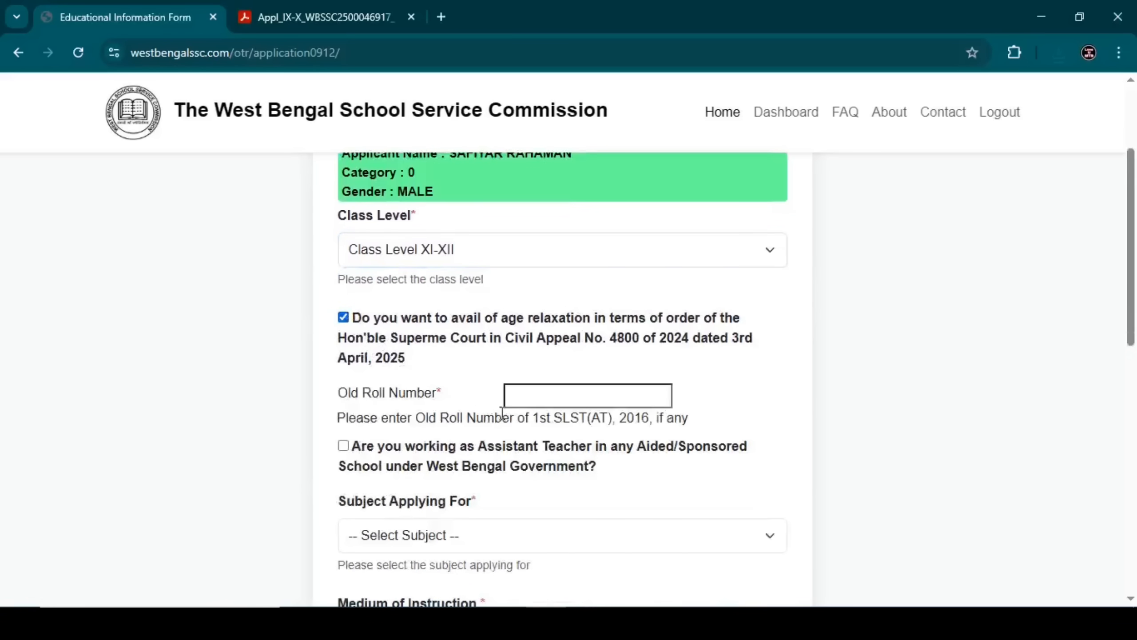
{"action": "left_click_drag", "start_coordinate": [649, 419], "coordinate": [540, 419]}
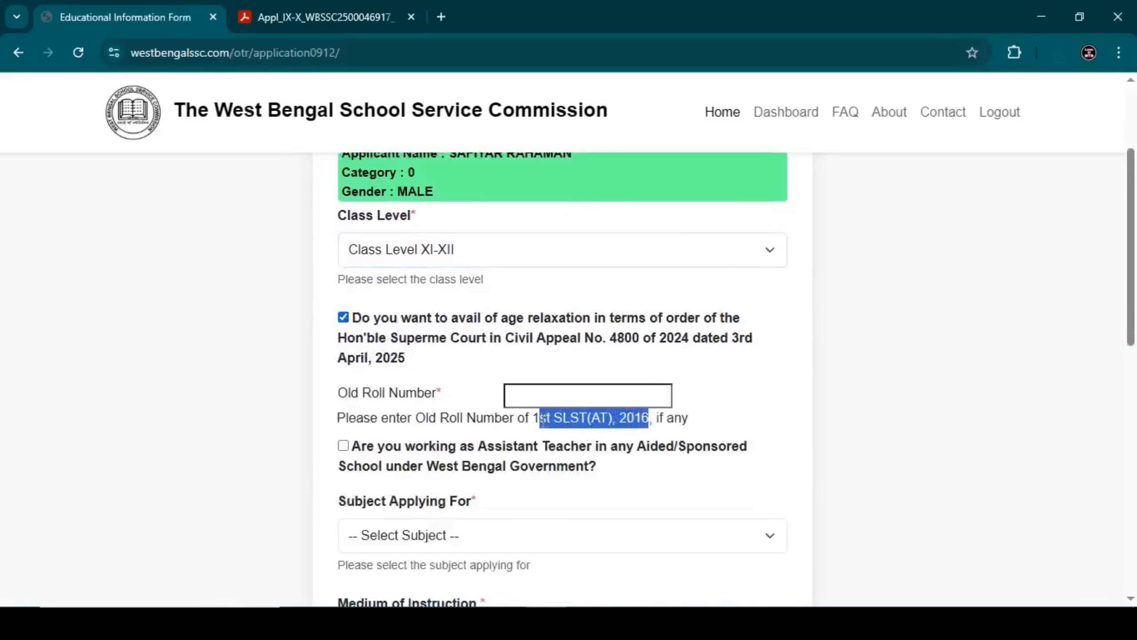
{"action": "left_click", "coordinate": [526, 421]}
{"action": "left_click", "coordinate": [343, 318]}
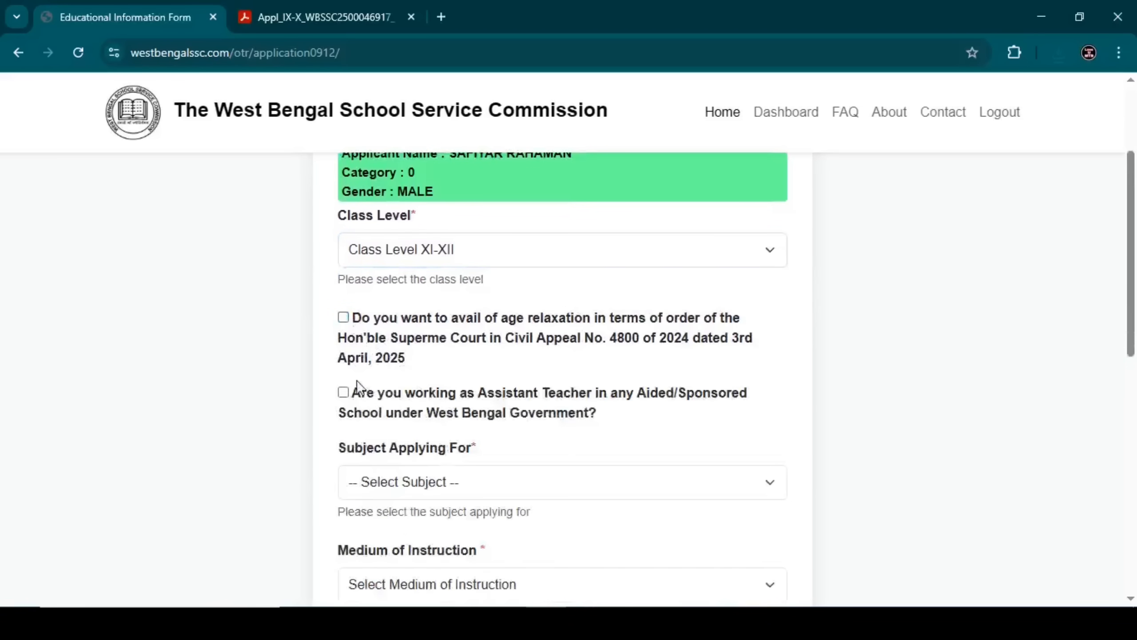
Tick and untick the Assistant Teacher option to inspect the teacher and school fields it shows
{"action": "left_click", "coordinate": [343, 393]}
{"action": "scroll", "coordinate": [430, 389], "scroll_direction": "down", "scroll_amount": 2}
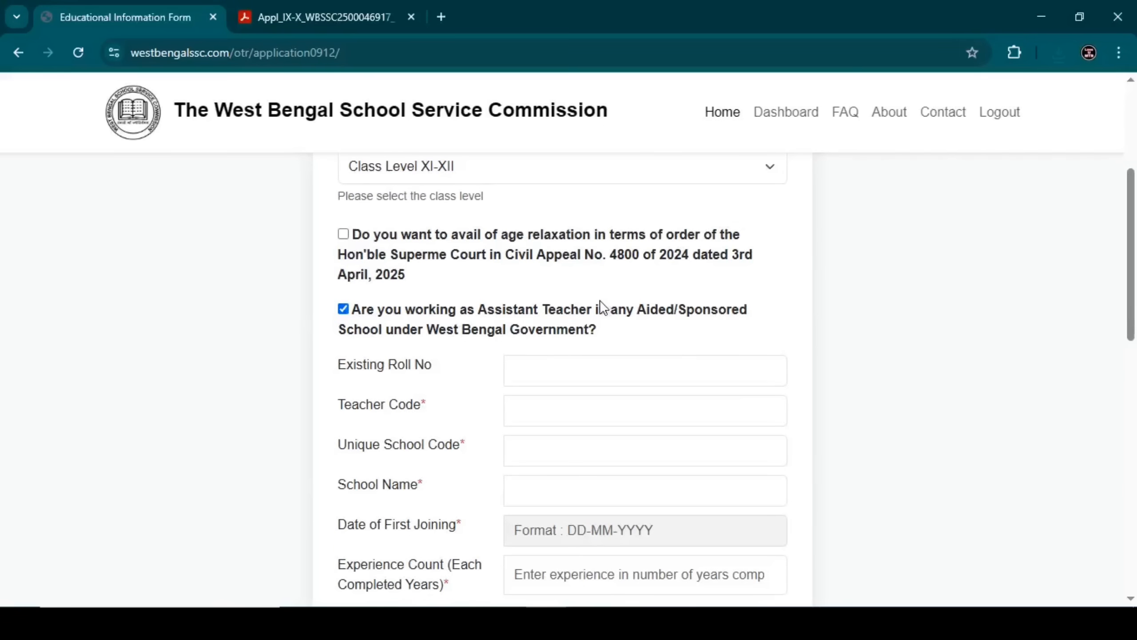
{"action": "left_click_drag", "start_coordinate": [598, 308], "coordinate": [475, 316]}
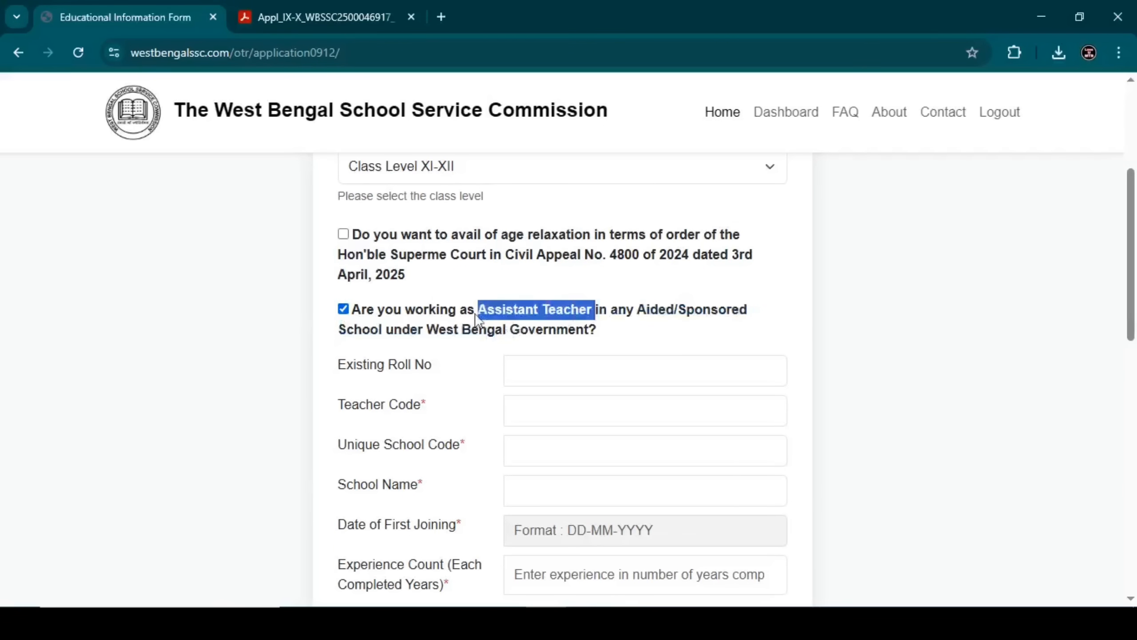
{"action": "scroll", "coordinate": [452, 313], "scroll_direction": "down", "scroll_amount": 2}
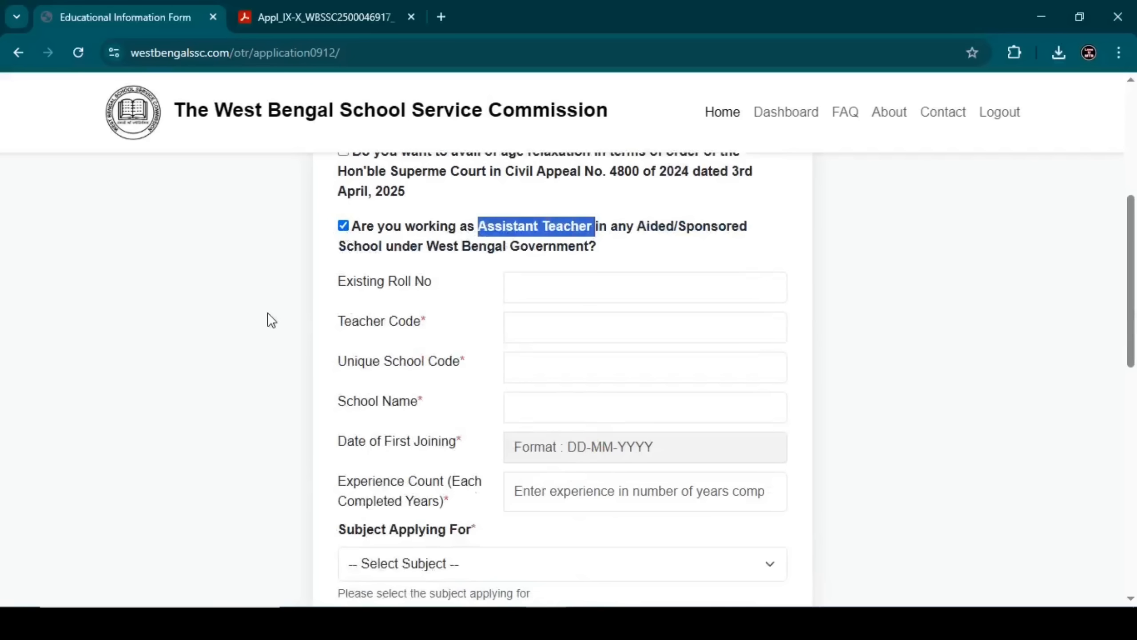
{"action": "left_click", "coordinate": [345, 226]}
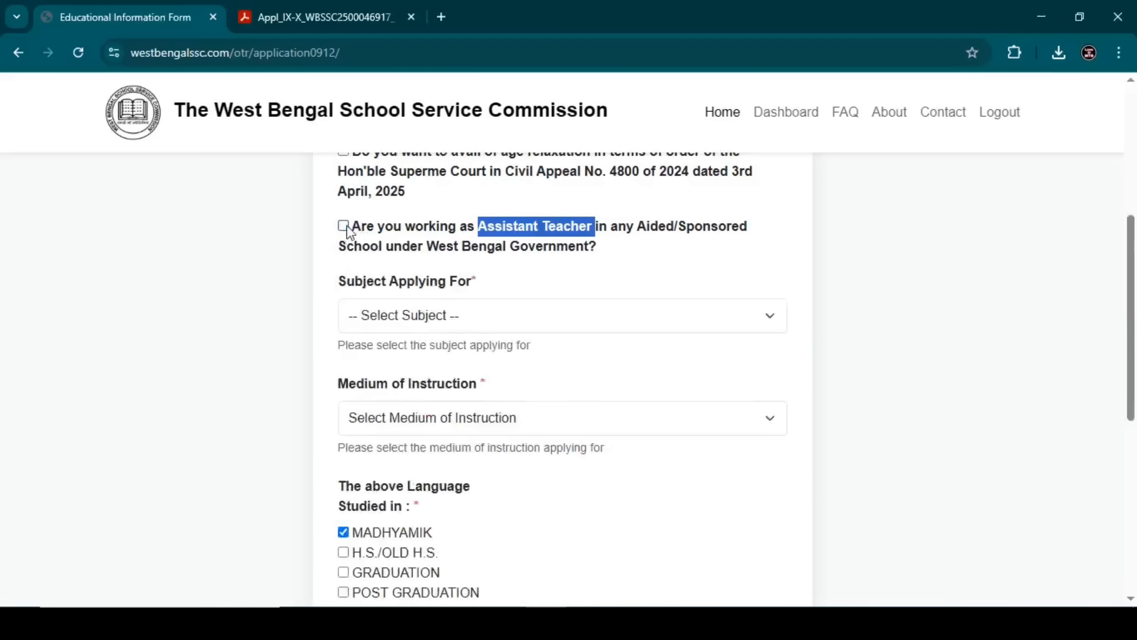
Choose BENGALI (PG) as the subject applying for
{"action": "scroll", "coordinate": [347, 225], "scroll_direction": "down", "scroll_amount": 2}
{"action": "left_click", "coordinate": [374, 243]}
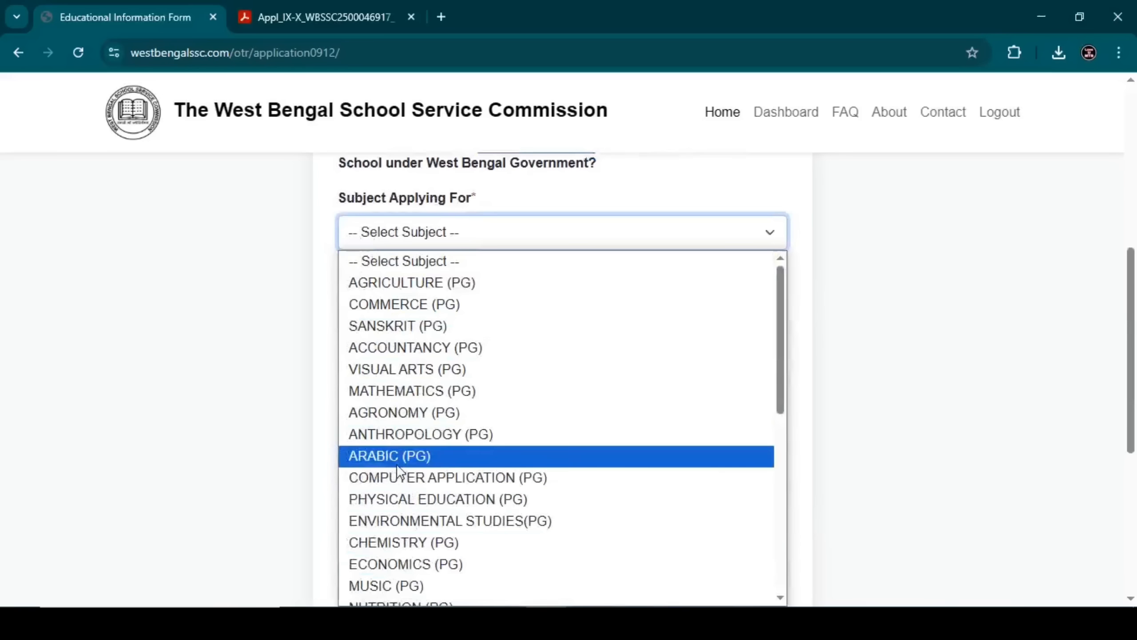
{"action": "key", "text": "b"}
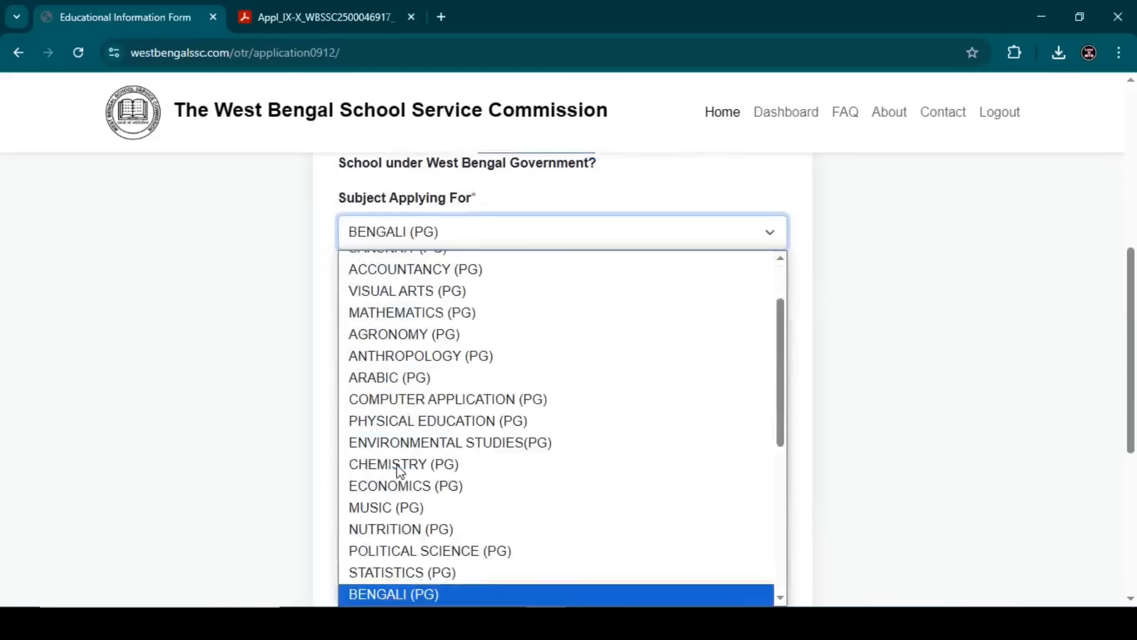
{"action": "key", "text": "Return"}
Set the medium of instruction to Bengali and tick H.S./OLD H.S., GRADUATION and POST GRADUATION as levels where it was studied
{"action": "left_click", "coordinate": [401, 339]}
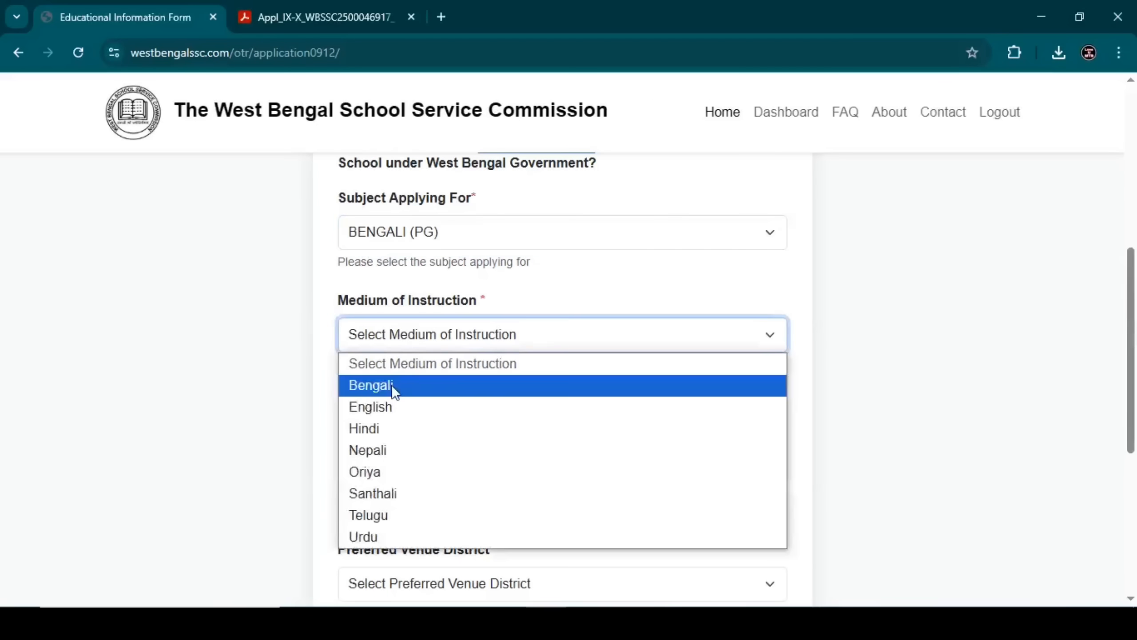
{"action": "left_click", "coordinate": [391, 384]}
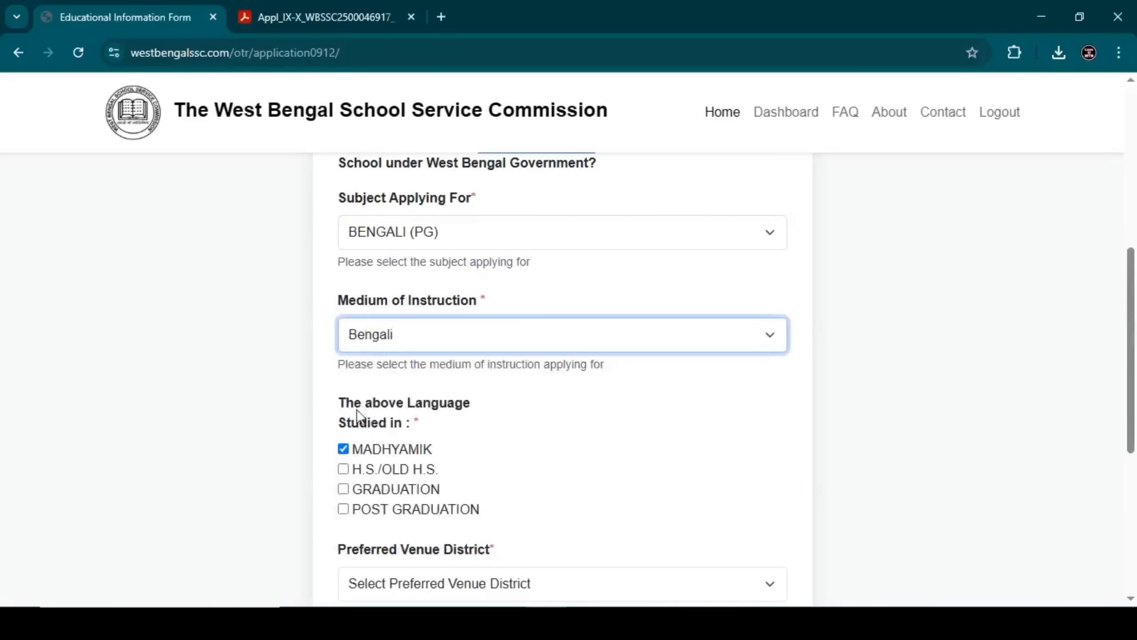
{"action": "left_click", "coordinate": [343, 469]}
{"action": "left_click", "coordinate": [343, 488]}
{"action": "left_click", "coordinate": [343, 509]}
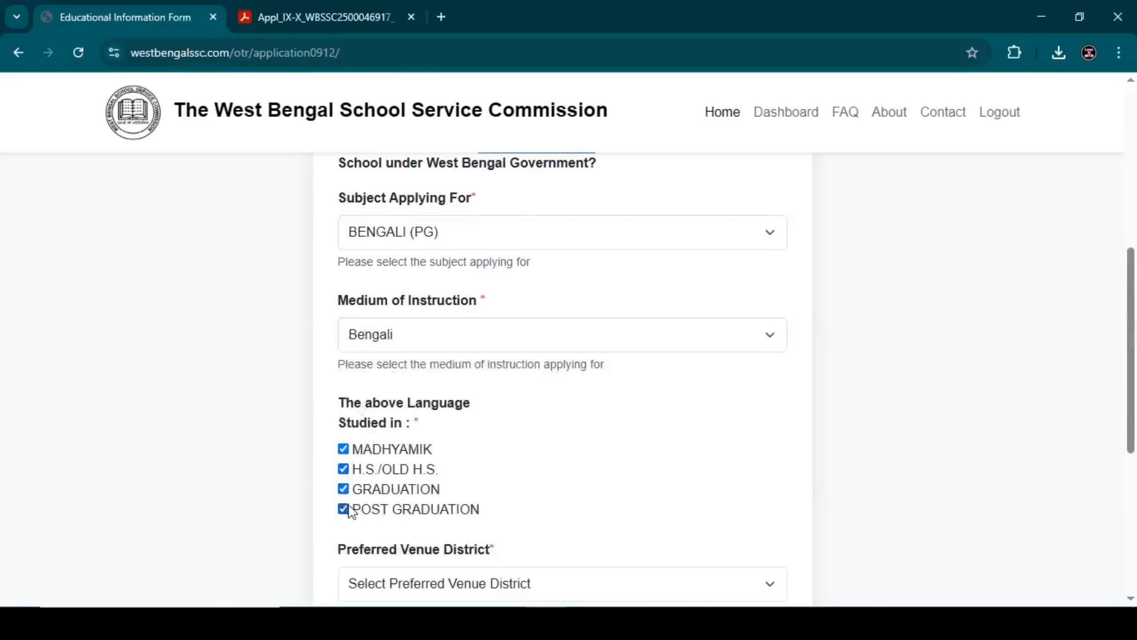
Choose COOCHBEHAR as the preferred venue district and MATHABHANGA as the venue area
{"action": "scroll", "coordinate": [346, 511], "scroll_direction": "down", "scroll_amount": 2}
{"action": "left_click", "coordinate": [353, 513]}
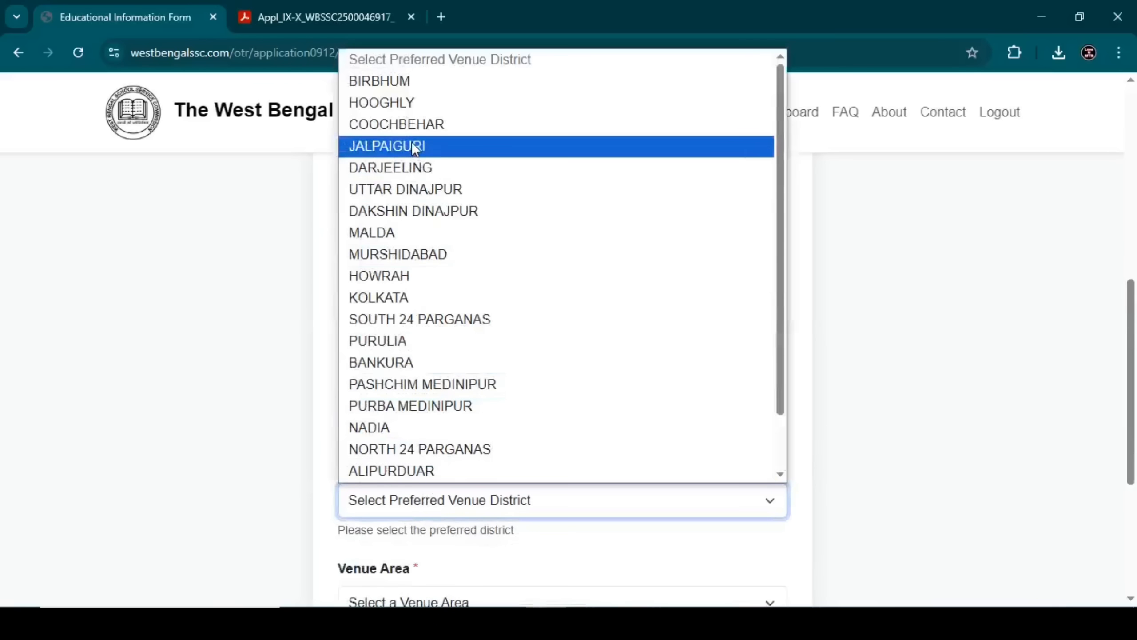
{"action": "left_click", "coordinate": [412, 124]}
{"action": "scroll", "coordinate": [395, 467], "scroll_direction": "down", "scroll_amount": 2}
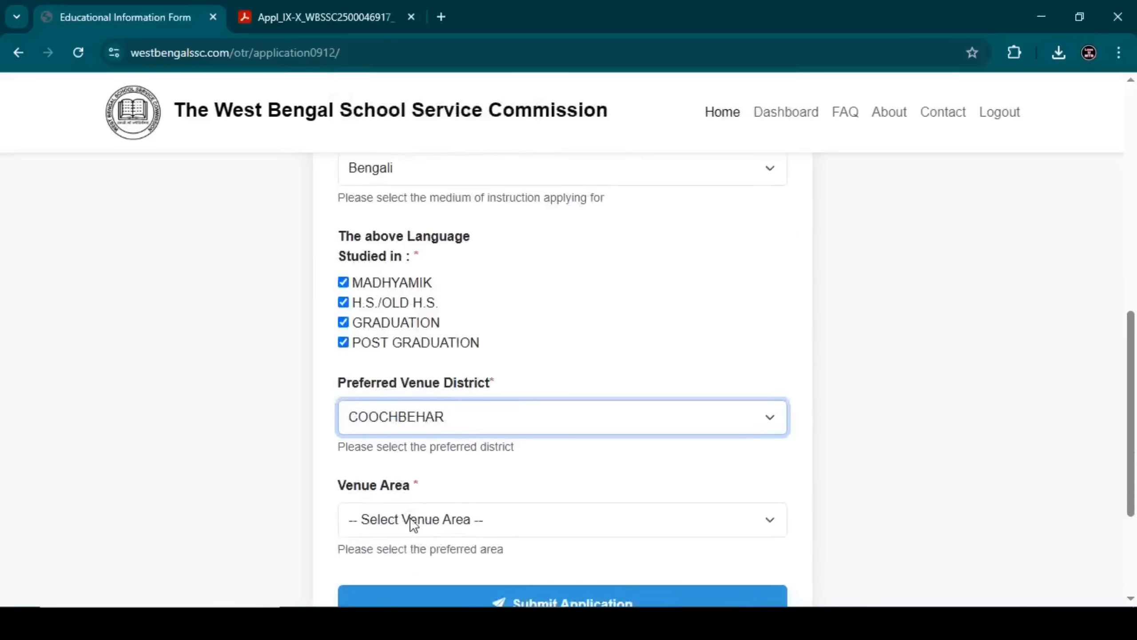
{"action": "left_click", "coordinate": [411, 525]}
{"action": "left_click", "coordinate": [418, 403]}
Submit the application and confirm that the entered data is correct
{"action": "scroll", "coordinate": [421, 389], "scroll_direction": "down", "scroll_amount": 3}
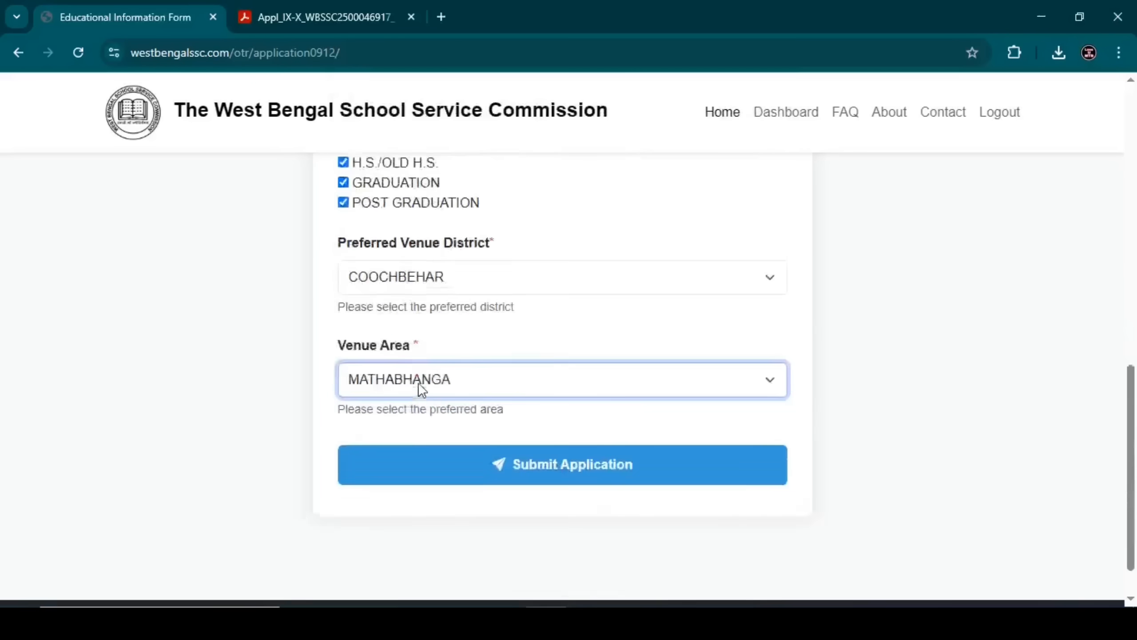
{"action": "left_click", "coordinate": [425, 437]}
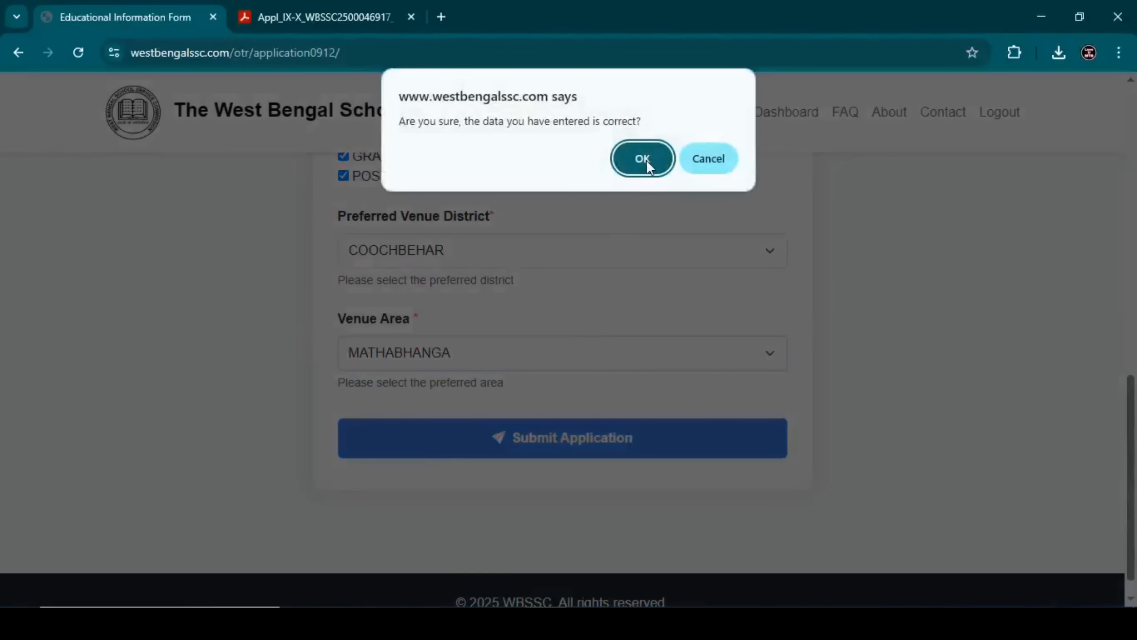
{"action": "left_click", "coordinate": [642, 159]}
{"action": "left_click", "coordinate": [430, 418]}
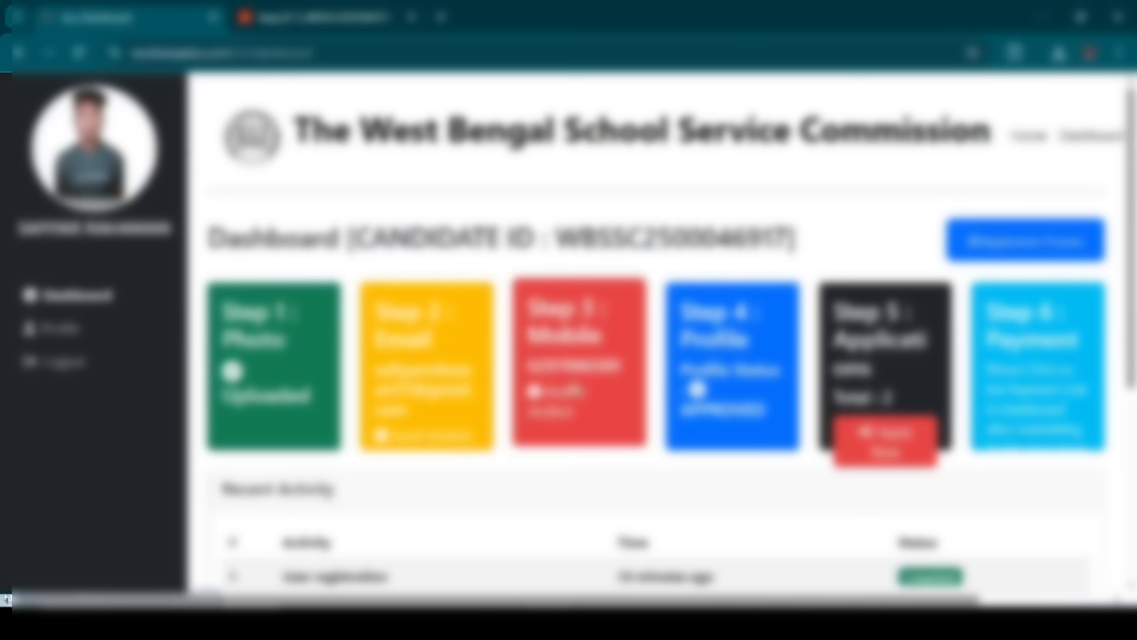
Review the dashboard's application list with its application status and payment options
{"action": "scroll", "coordinate": [577, 379], "scroll_direction": "down", "scroll_amount": 5}
{"action": "scroll", "coordinate": [577, 378], "scroll_direction": "down", "scroll_amount": 2}
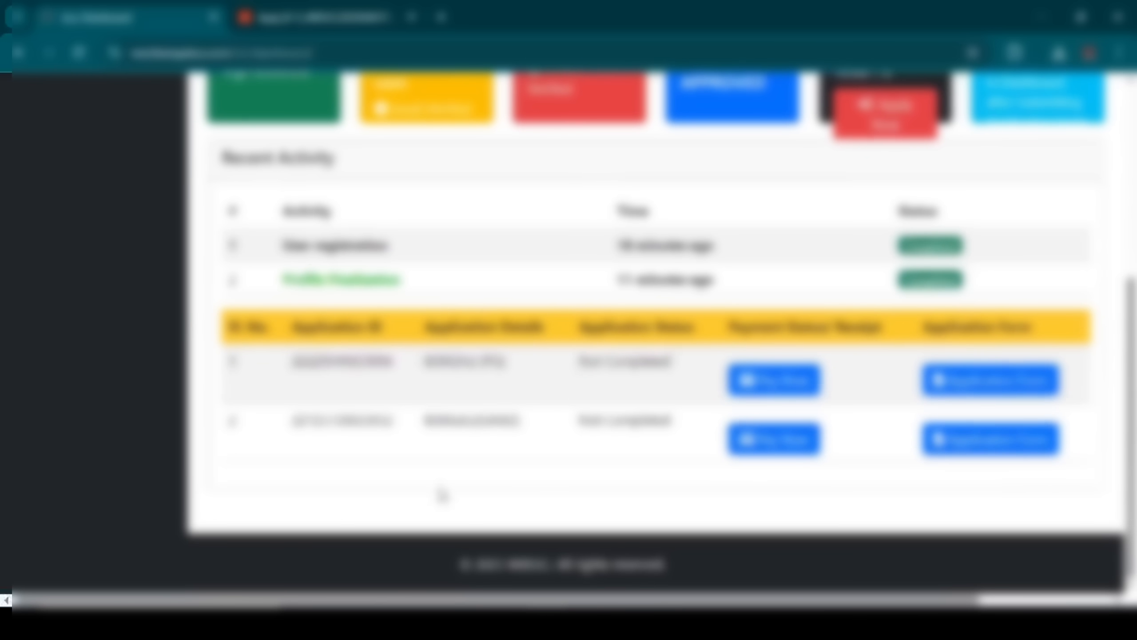
{"action": "left_click_drag", "start_coordinate": [396, 366], "coordinate": [276, 394]}
{"action": "left_click", "coordinate": [276, 394]}
{"action": "scroll", "coordinate": [456, 437], "scroll_direction": "up", "scroll_amount": 3}
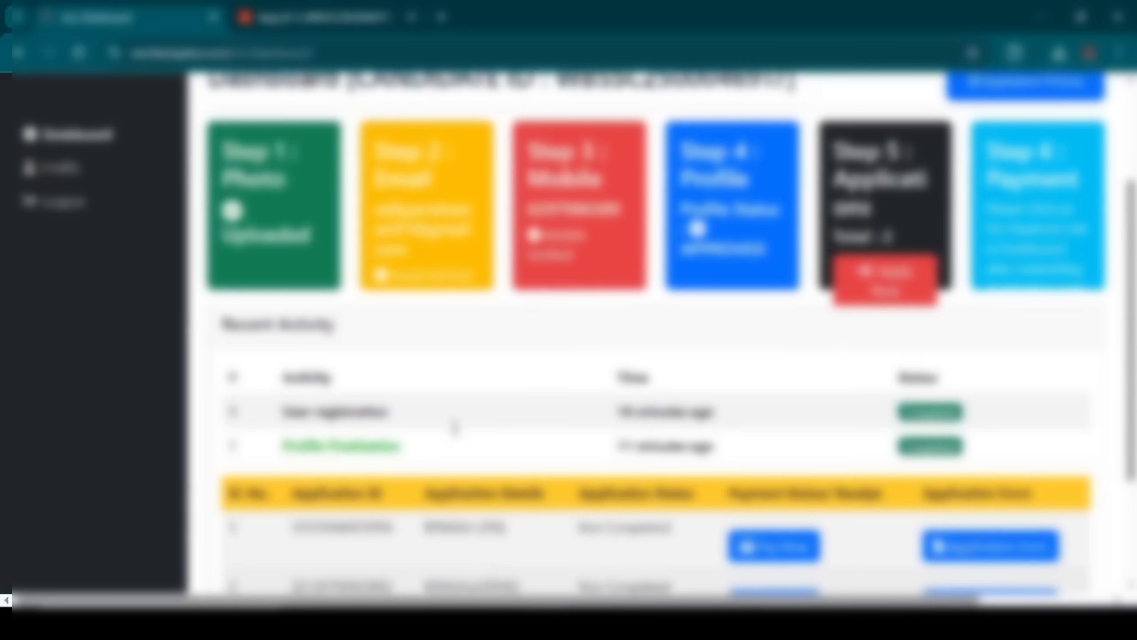